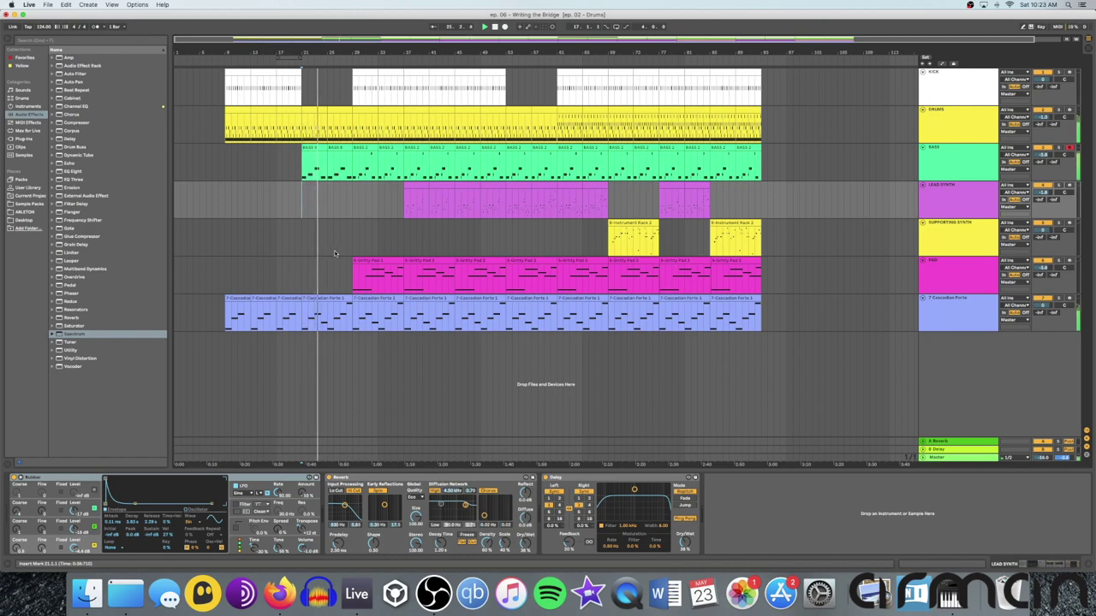
Audition the arrangement from the section starts at bars 29, 37, 53, 61 and 69.
left_click(352, 204)
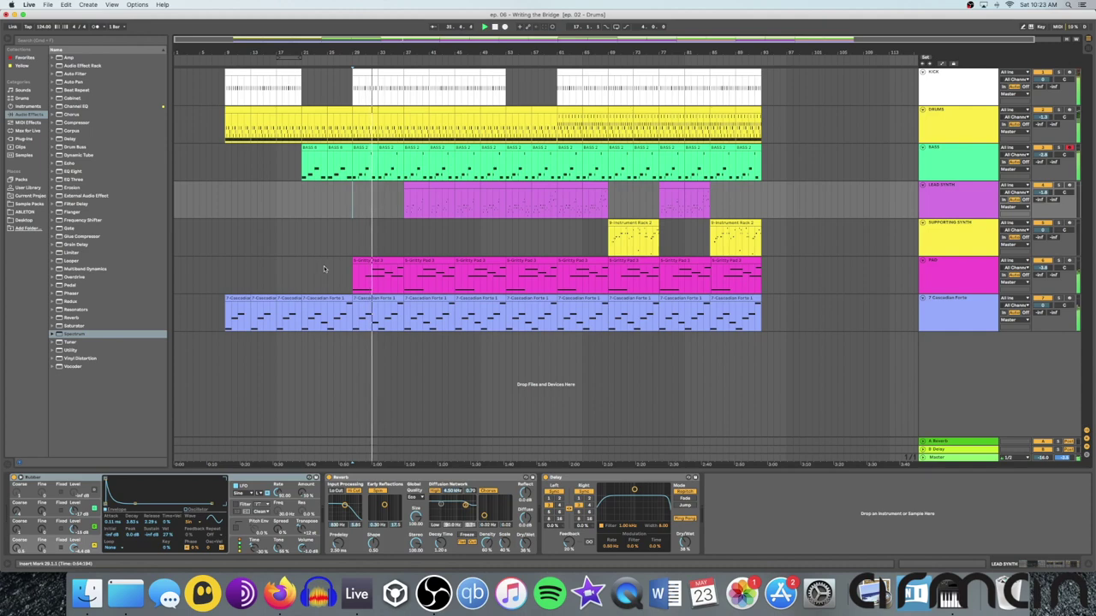
left_click(406, 203)
key("space")
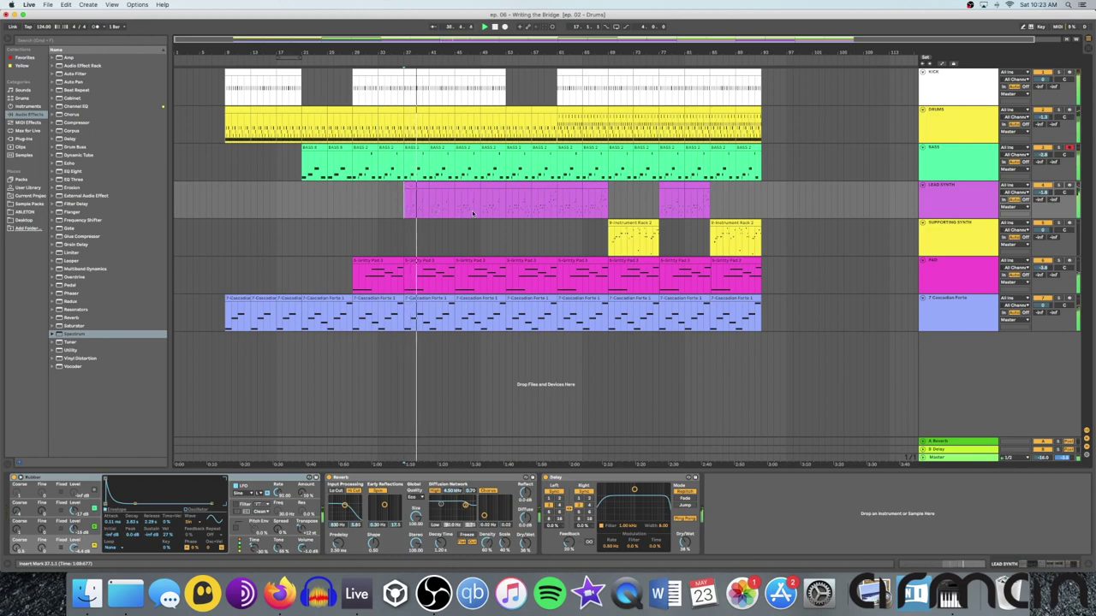
left_click(505, 199)
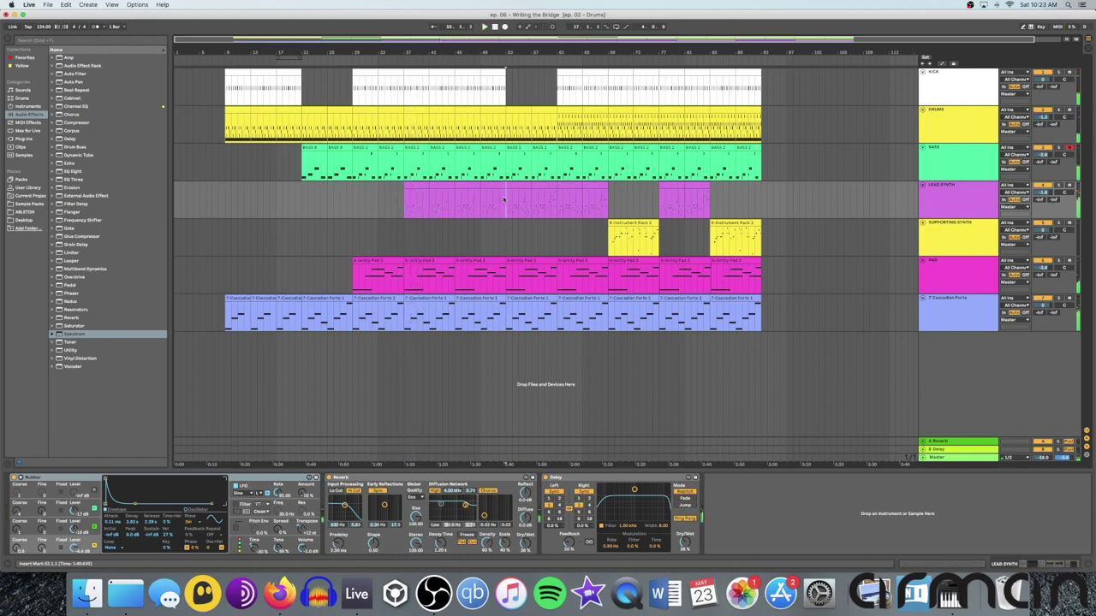
key("space")
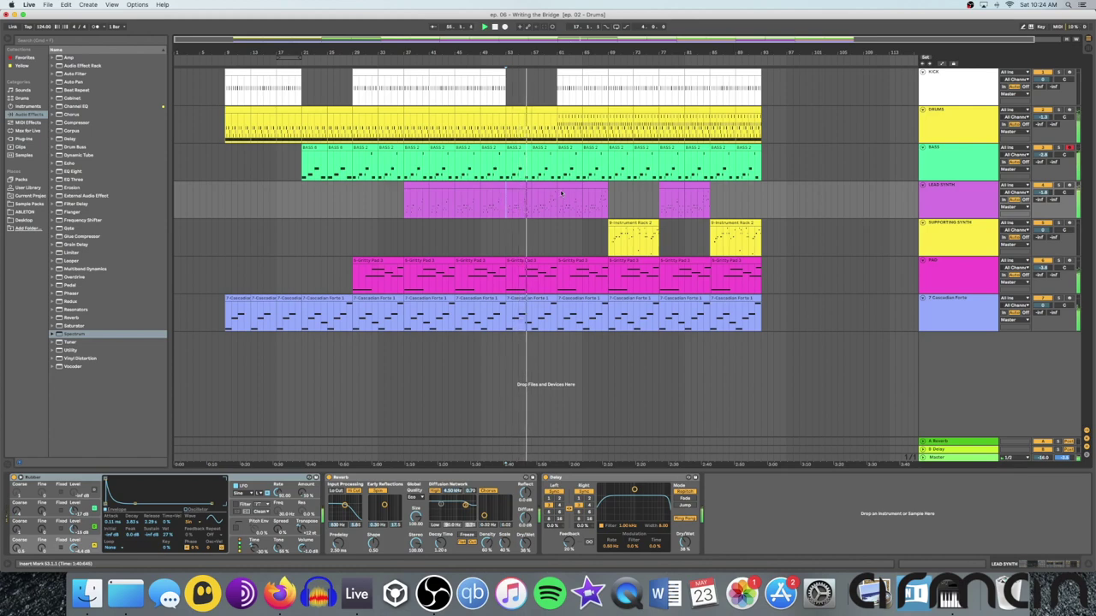
left_click(557, 100)
key("space")
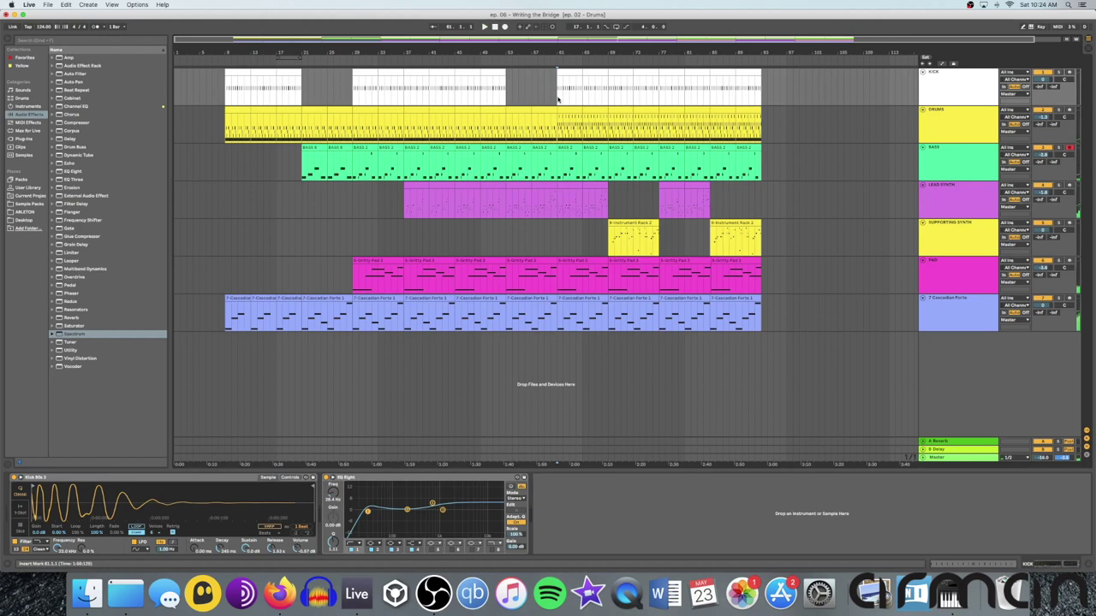
key("space")
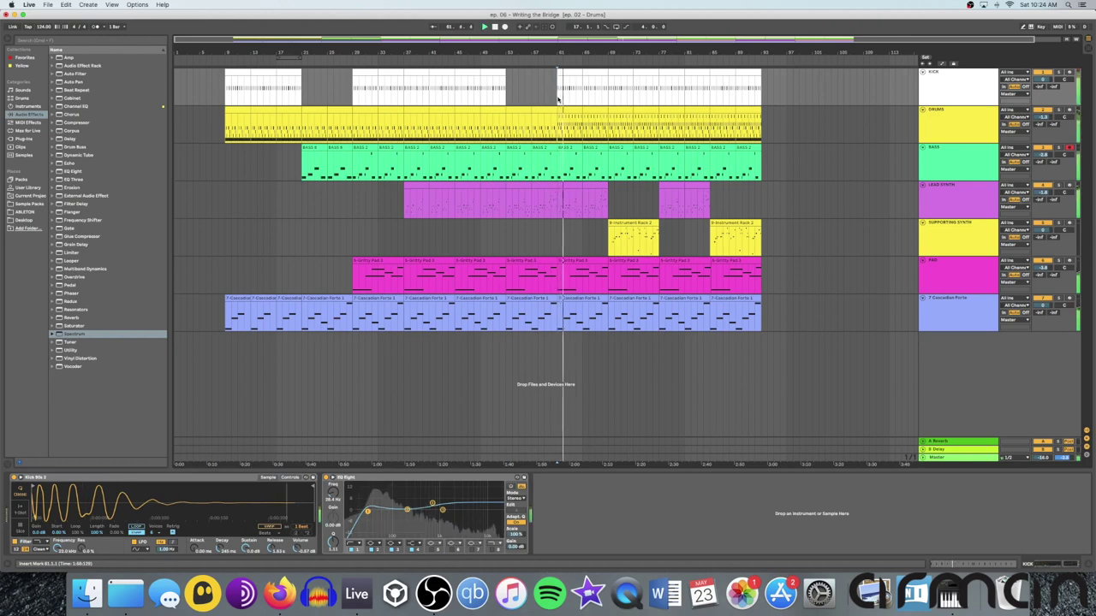
left_click(609, 201)
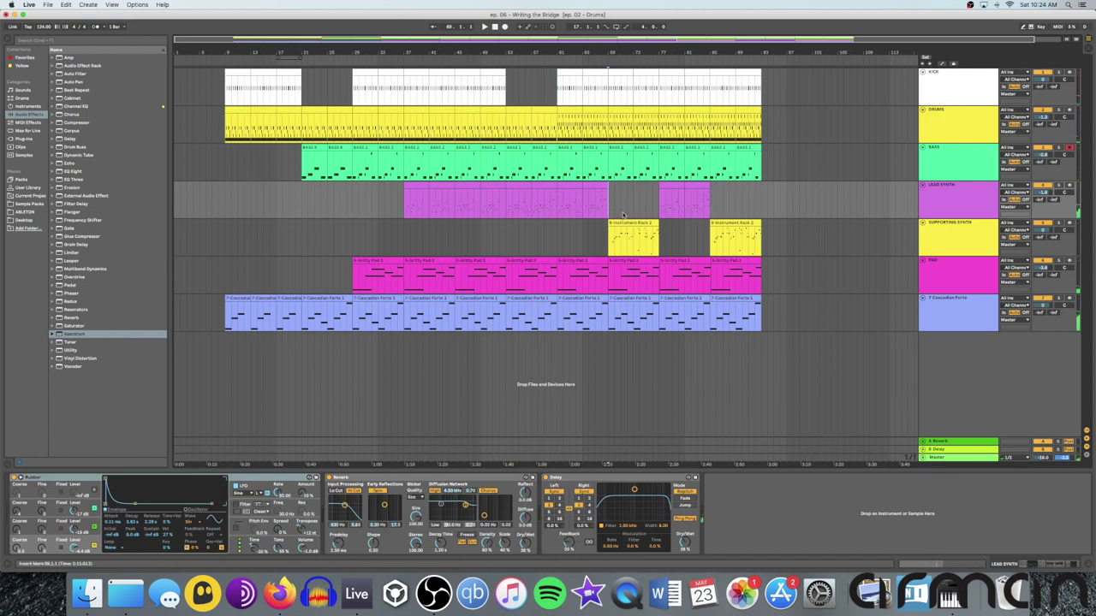
key("space")
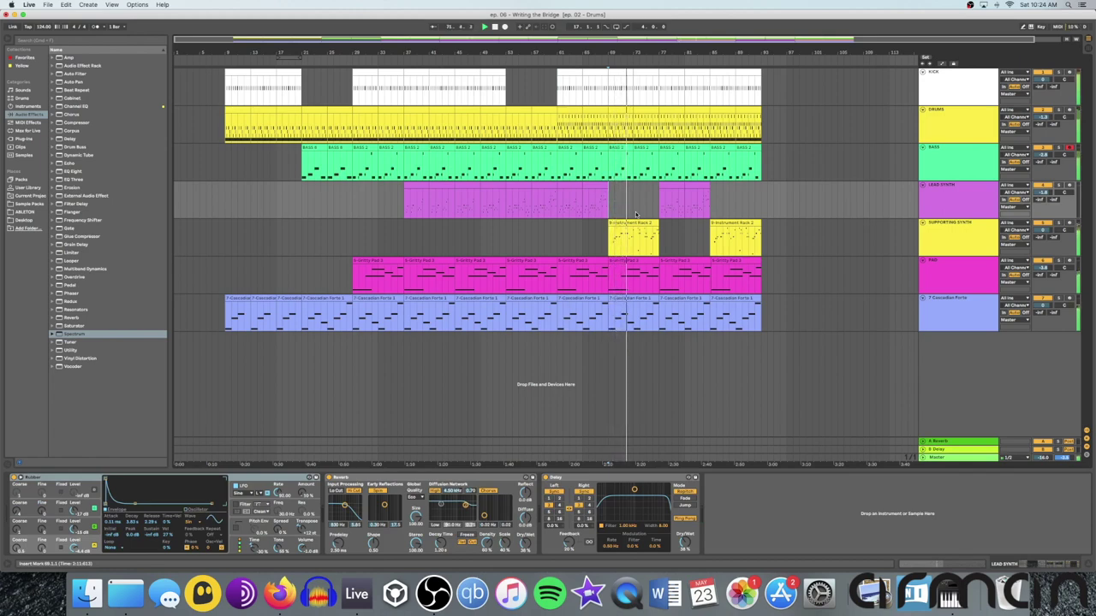
scroll(636, 214, "right", 1)
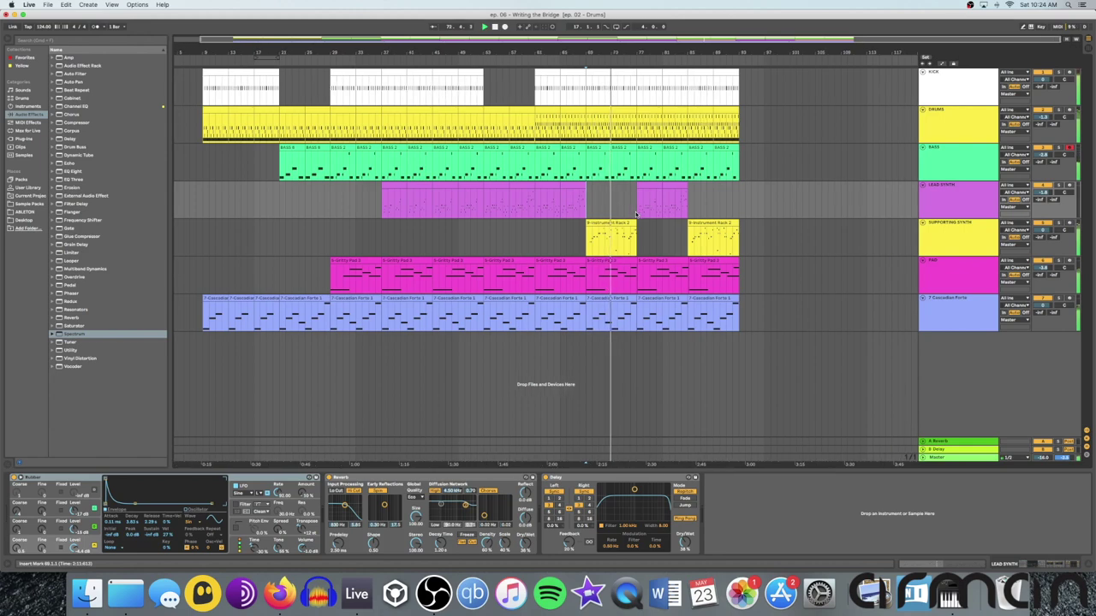
Play the section from bar 61 and set the insert marker at the end of the arrangement, bar 93.
left_click(570, 131)
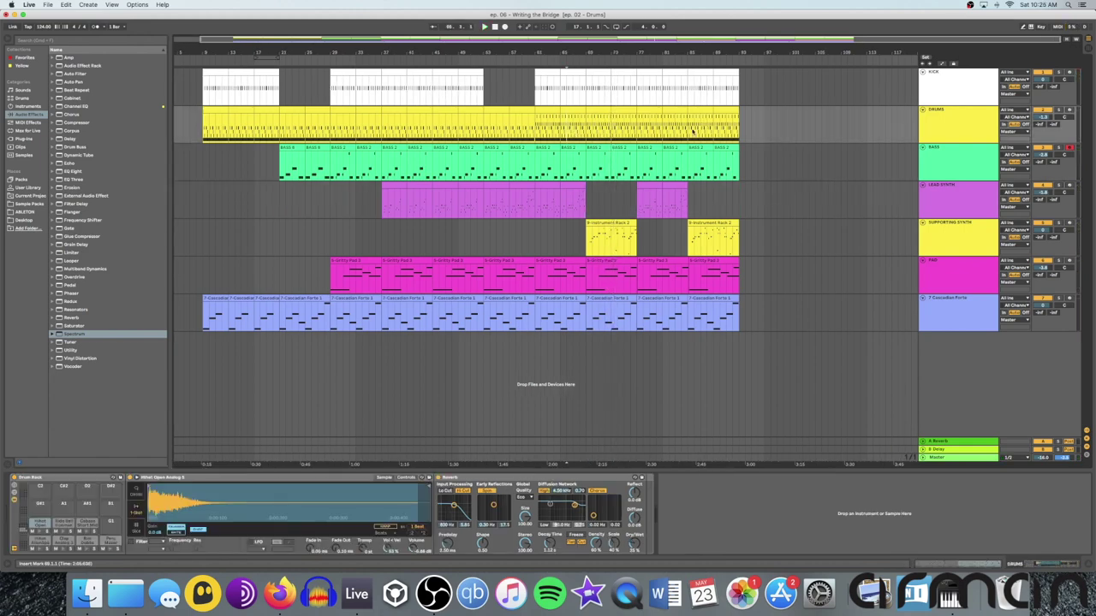
left_click(739, 130)
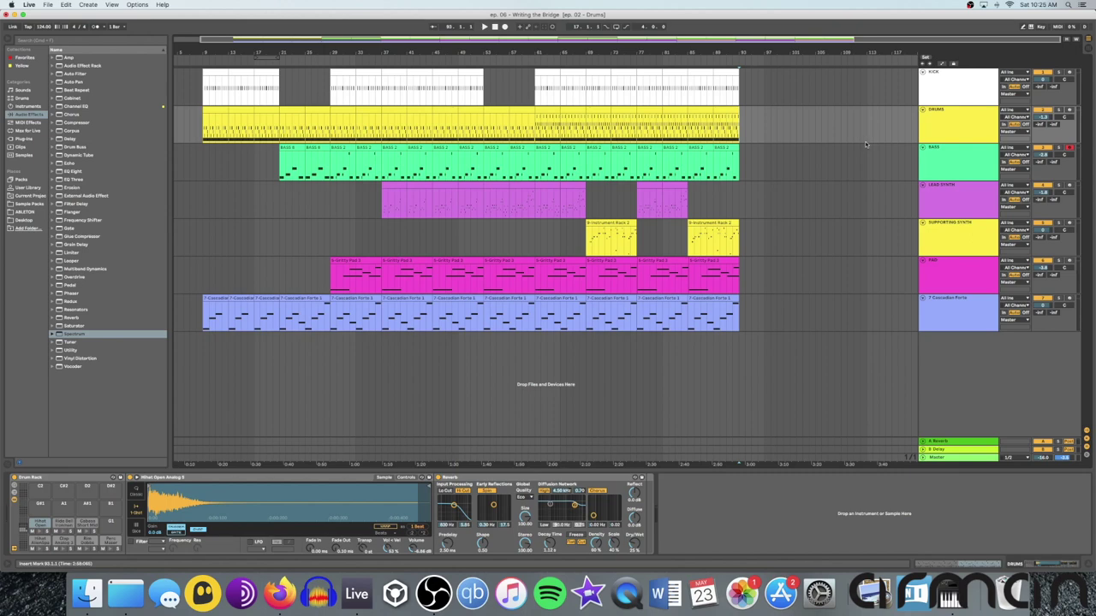
left_click(533, 197)
key("space")
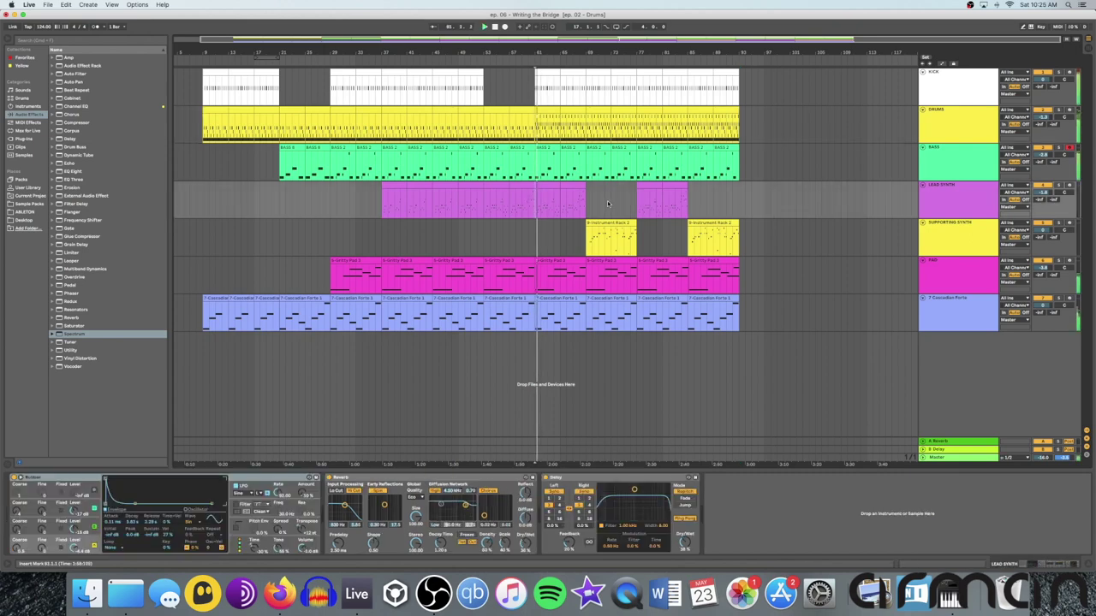
left_click(738, 198)
key("space")
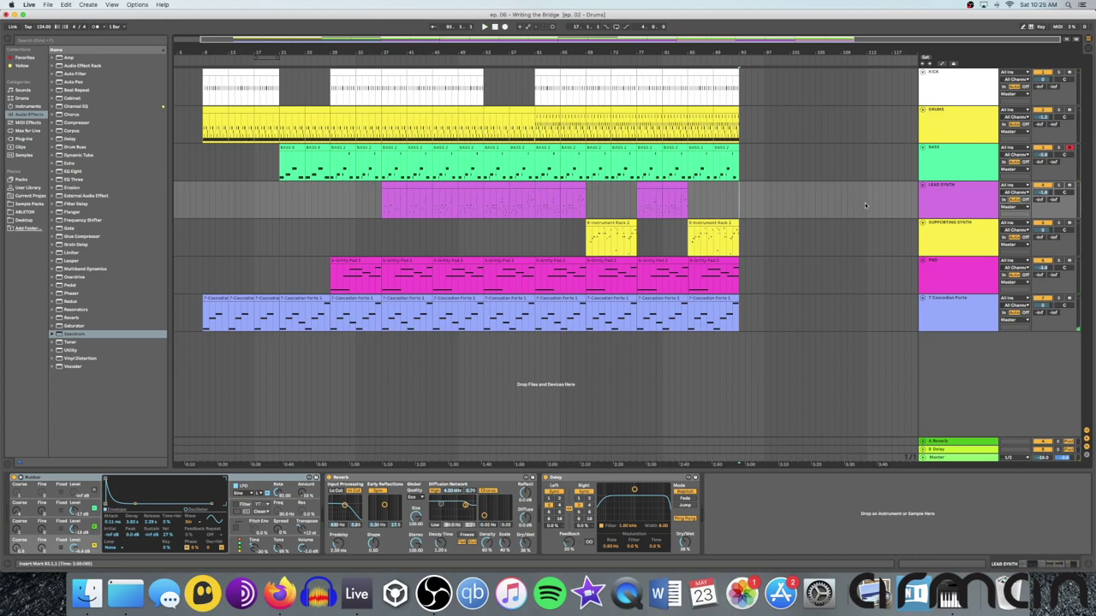
Audition the last lead synth clip in solo from bar 81 and the last supporting synth clip from bar 85 with all tracks.
key("s")
key("space")
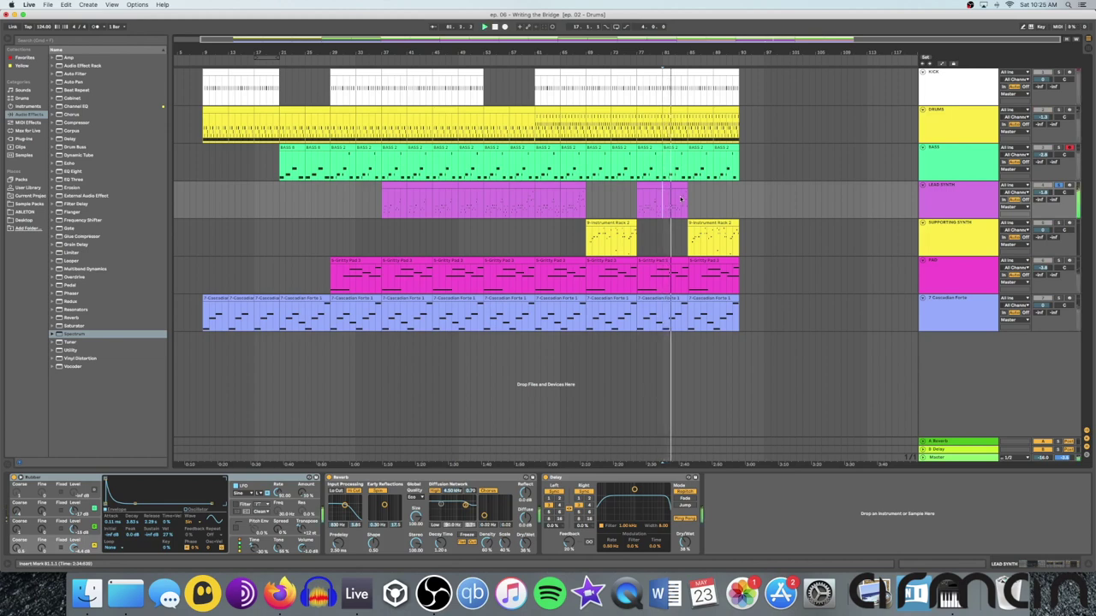
left_click(690, 242)
key("space")
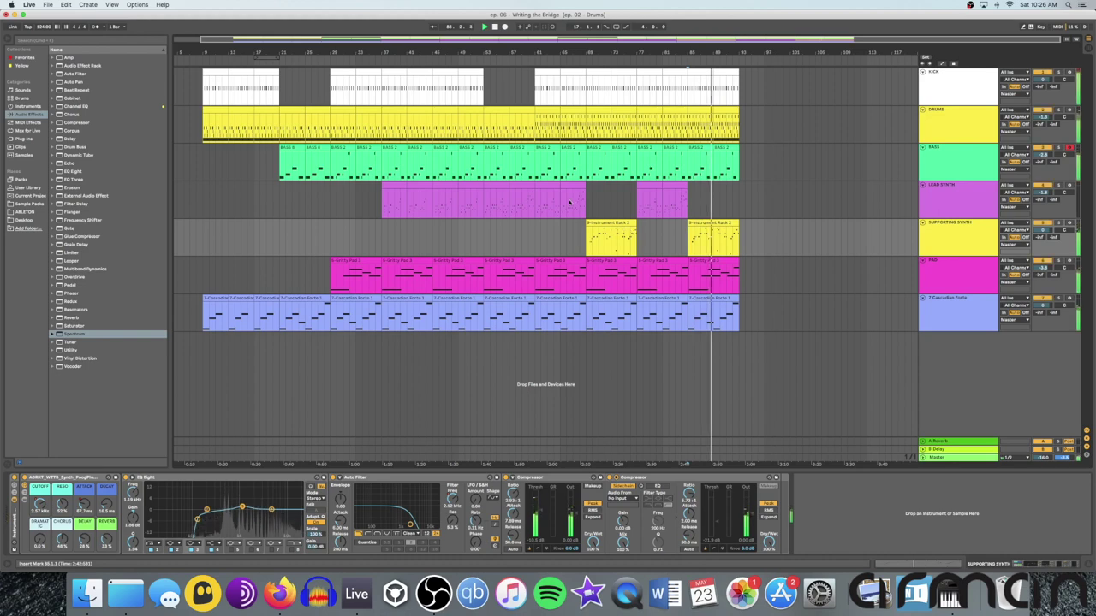
left_click(608, 196)
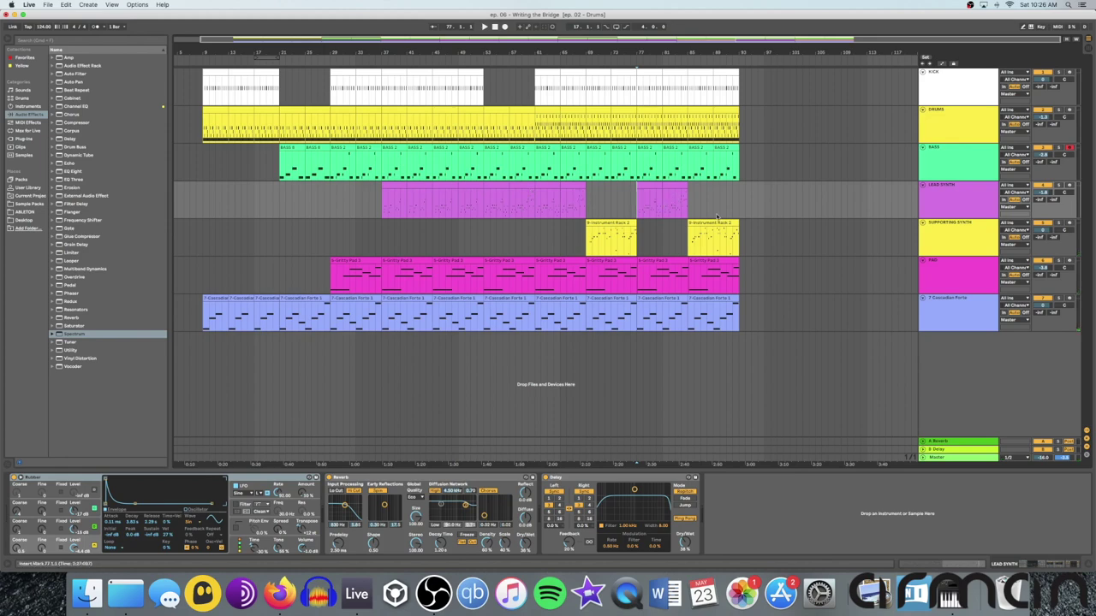
left_click(691, 236)
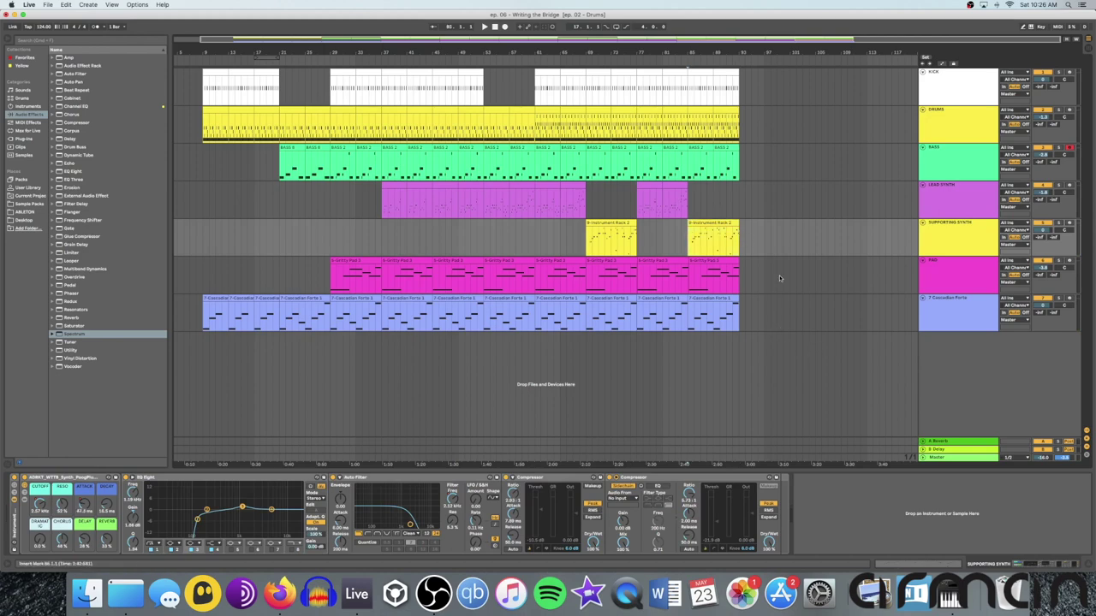
left_click(744, 231)
scroll(743, 232, "left", 1)
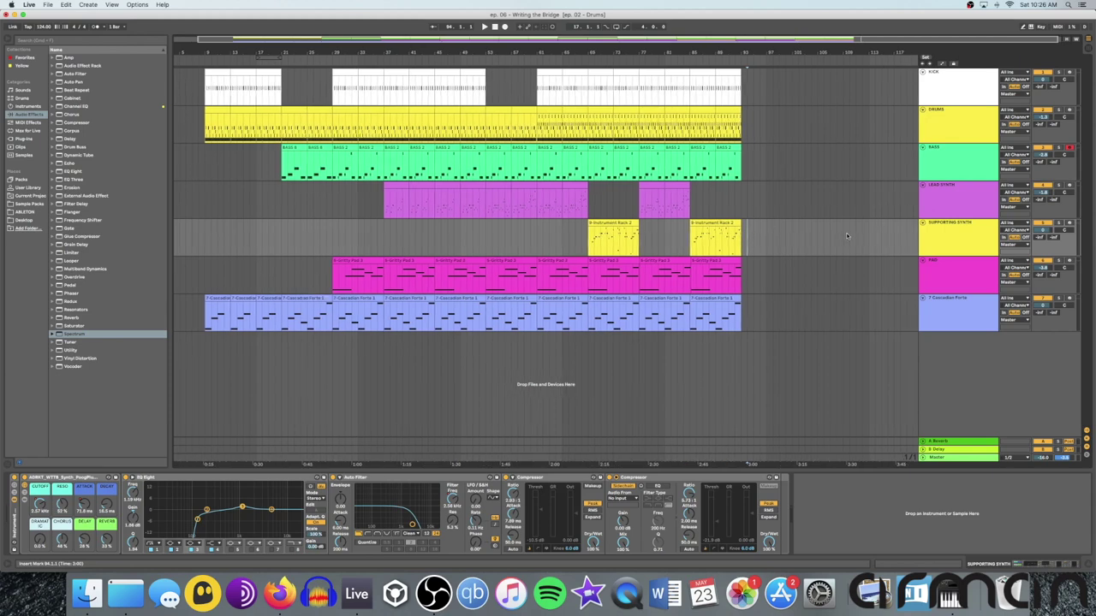
Open the notes of the SYNTH LEAD 2 4 clip on the supporting synth track and play it.
left_click(714, 238)
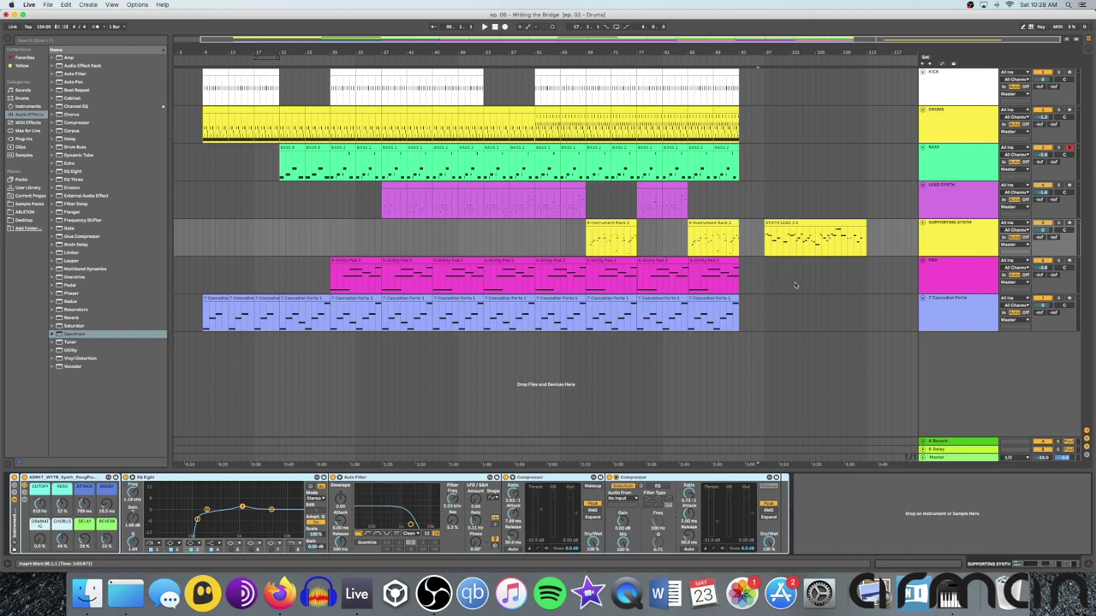
left_click(690, 238)
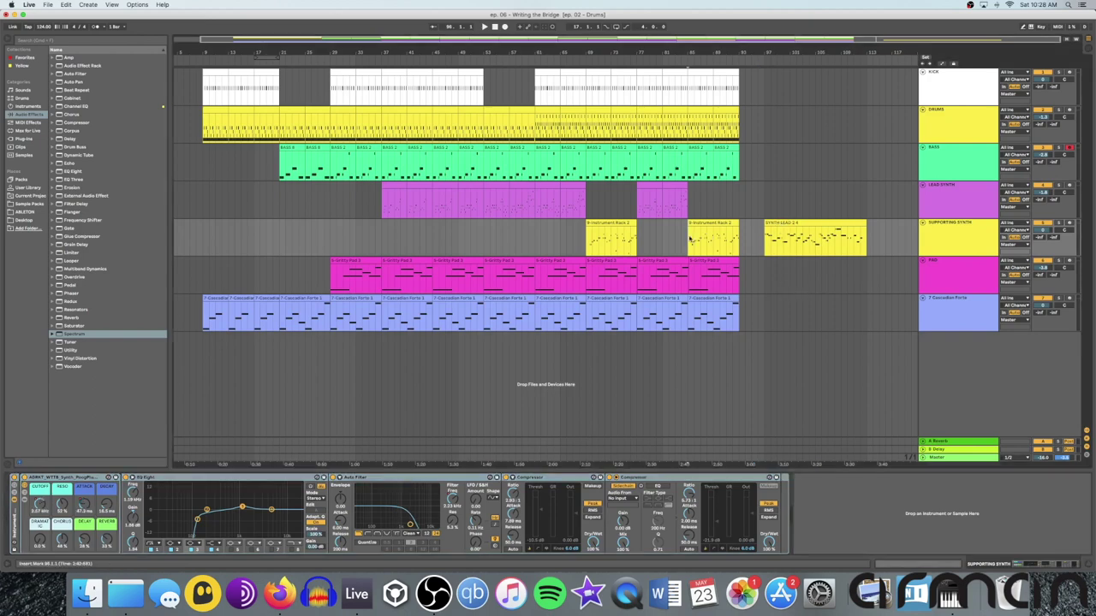
double_click(768, 228)
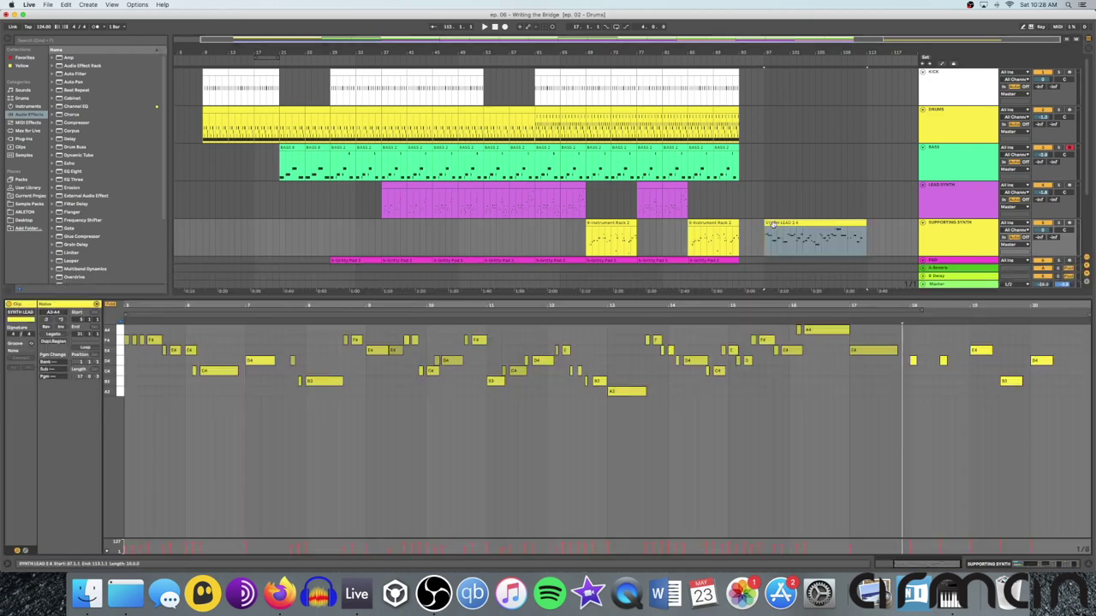
key("space")
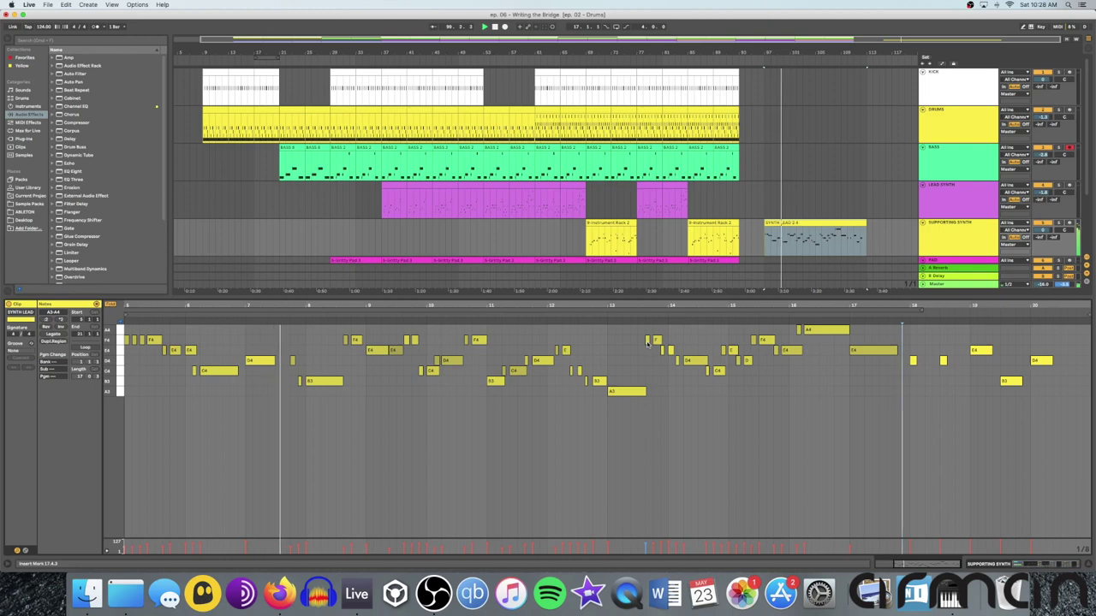
Compare the notes of the last instrument rack clip with those of the SYNTH LEAD 2 4 clip, playing the former from bar 86.
left_click(768, 231)
left_click(714, 228)
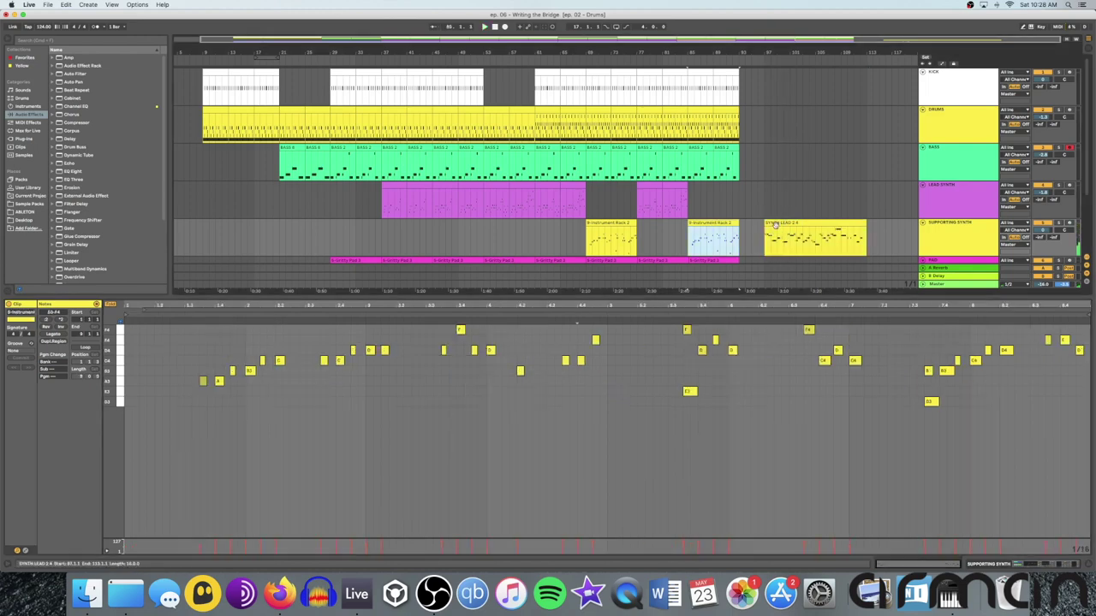
left_click(766, 237)
left_click(719, 223)
left_click(323, 364)
left_click(684, 227)
key("space")
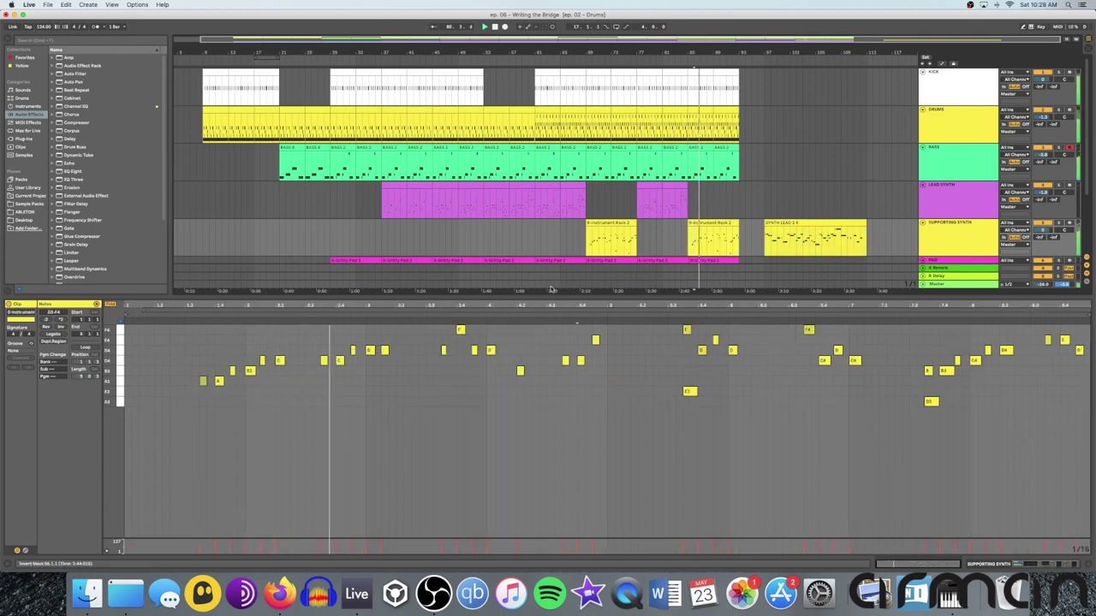
left_click(779, 224)
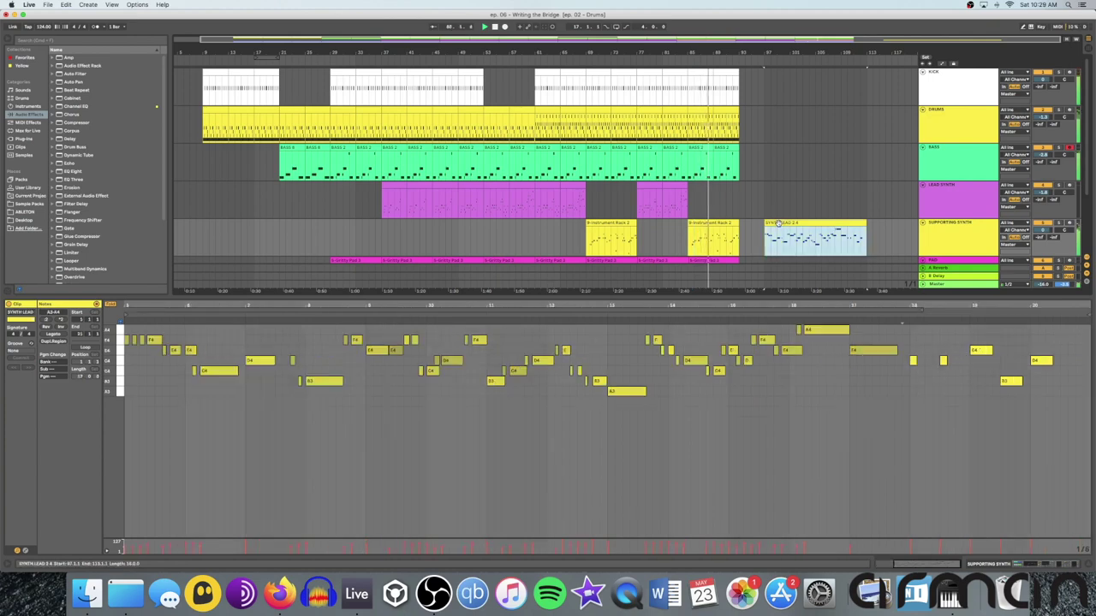
left_click(704, 224)
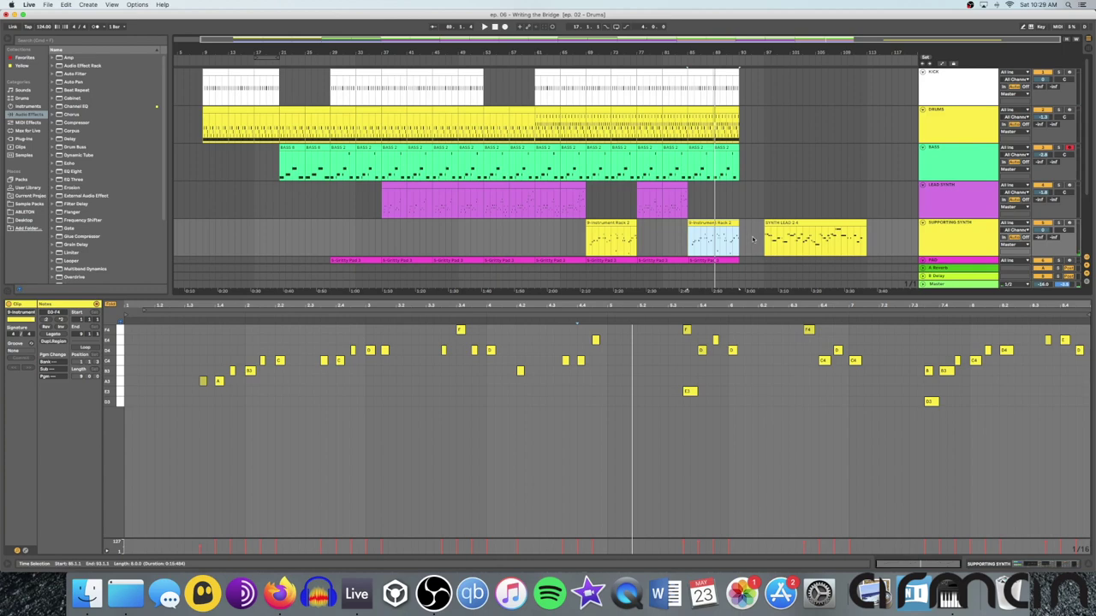
scroll(752, 242, "left", 1)
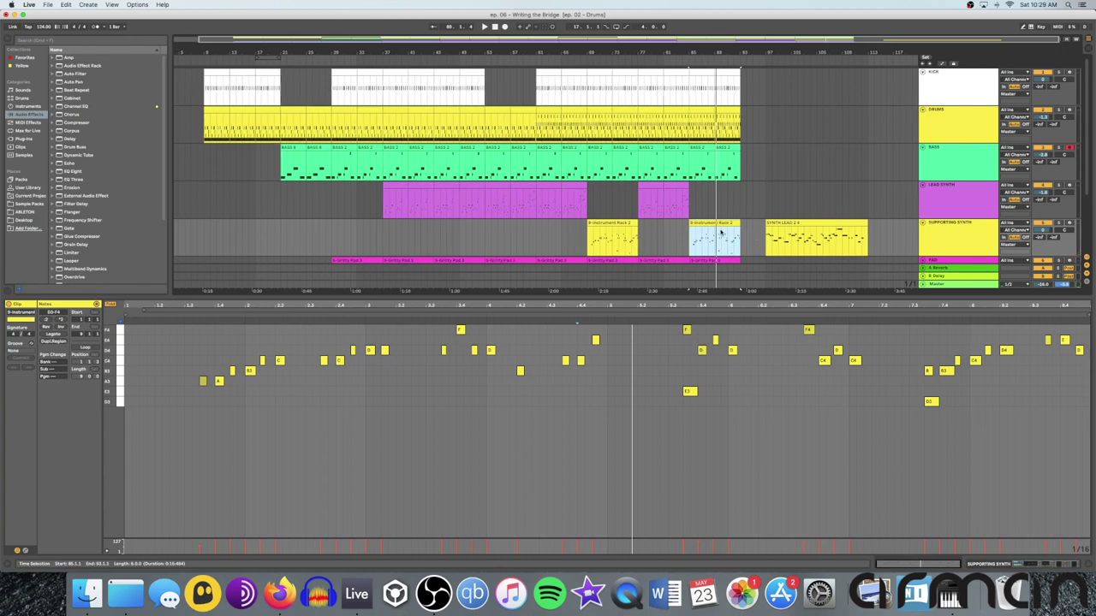
scroll(723, 230, "right", 1)
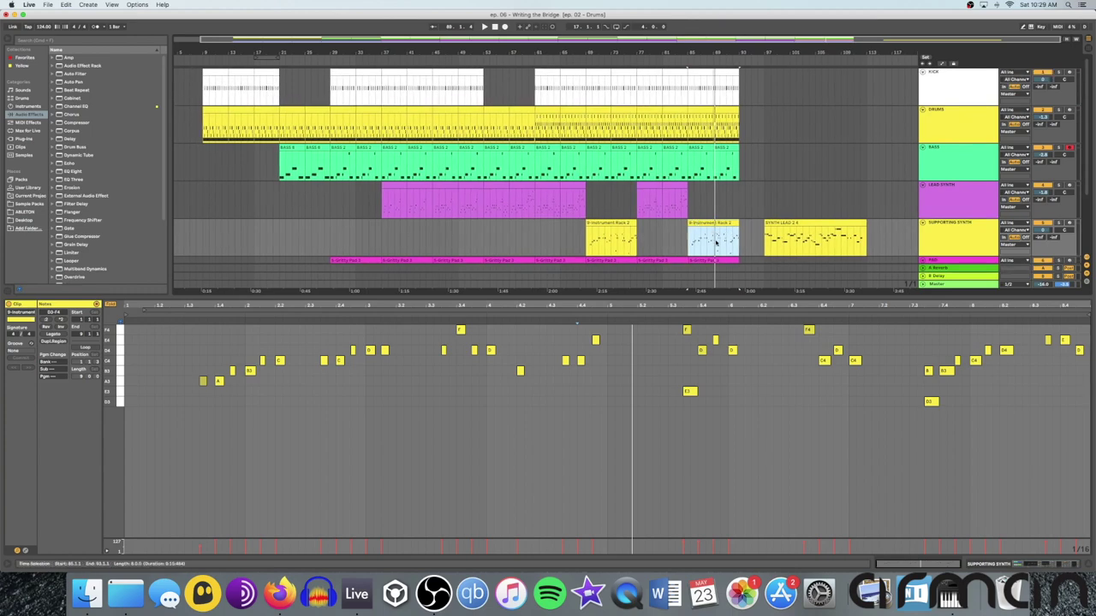
Audition the SYNTH LEAD 2 4 clip from bar 97 and move it to start at bar 93, directly after the preceding clip.
left_click(754, 244)
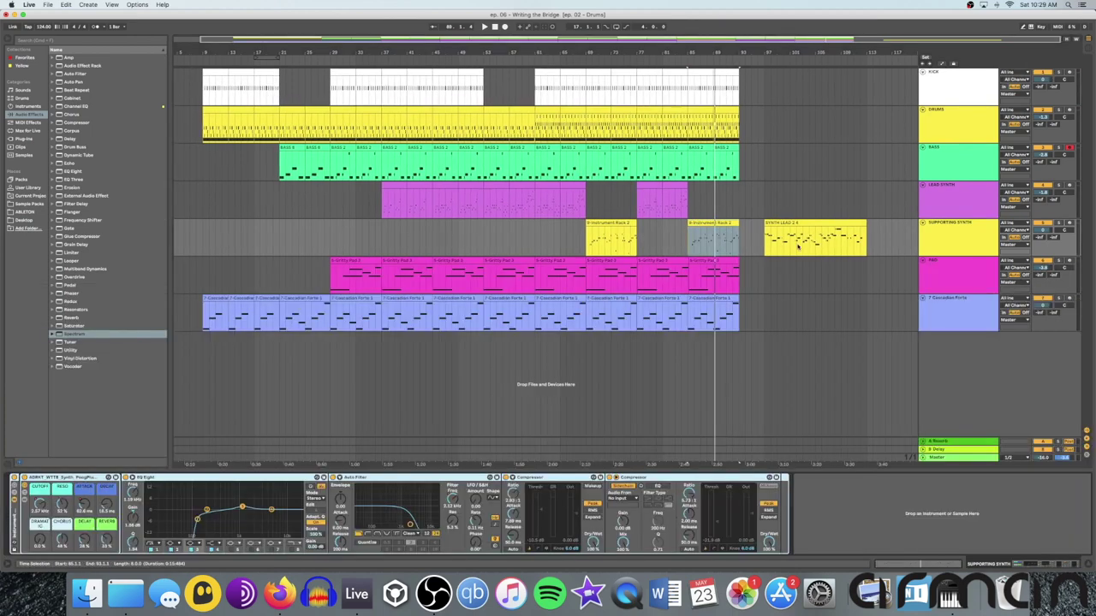
left_click(771, 242)
key("space")
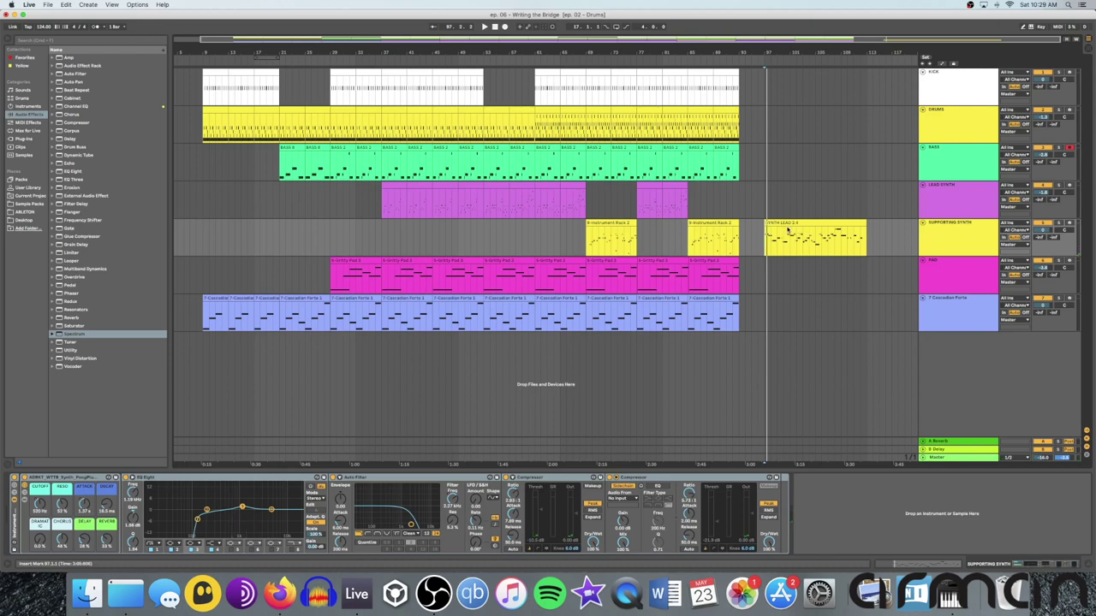
key("space")
key("space")
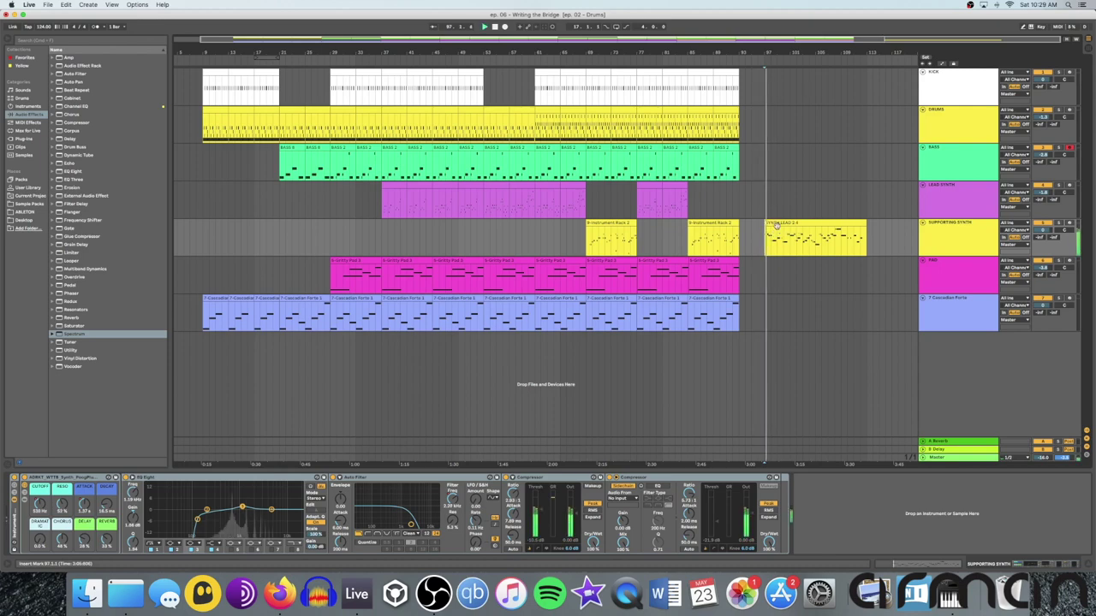
left_click_drag(776, 225, 751, 228)
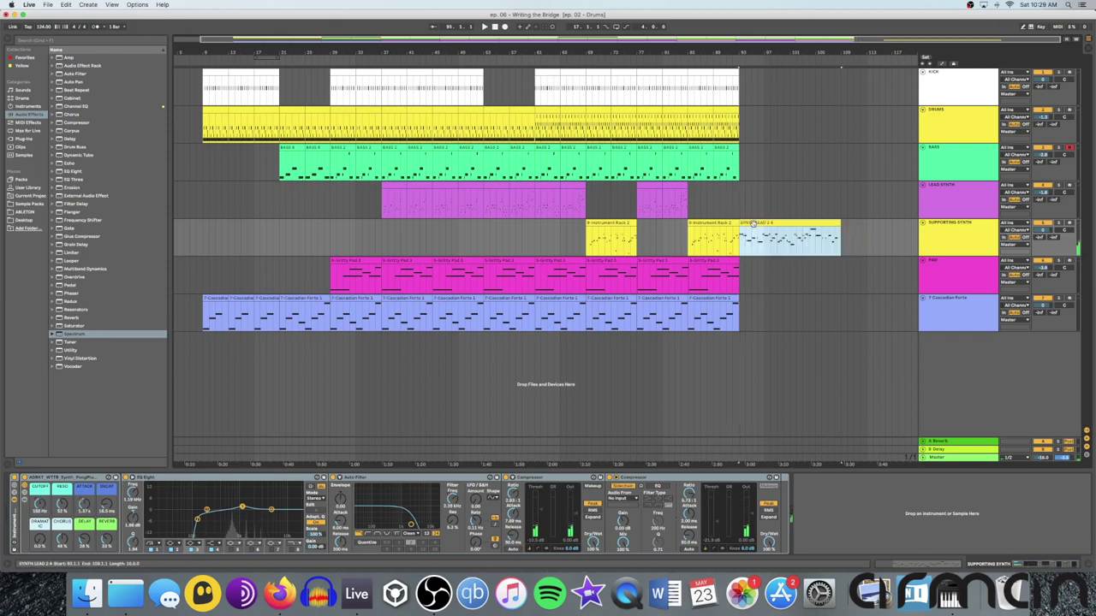
Duplicate the last bass clip twice to extend the bass track to bar 101.
left_click(719, 149)
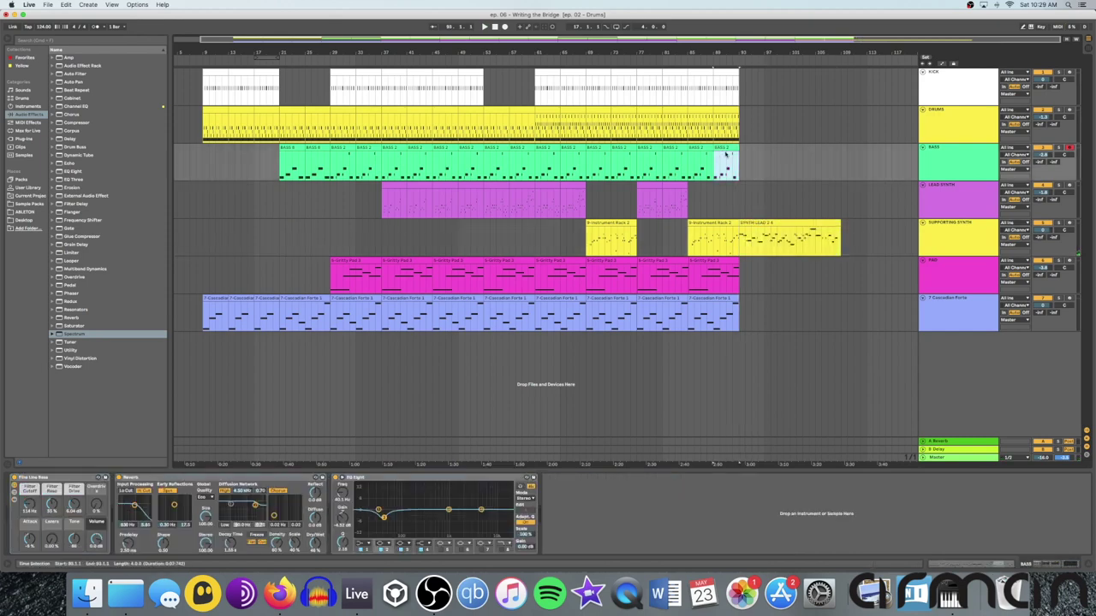
key("super+d")
key("super+d")
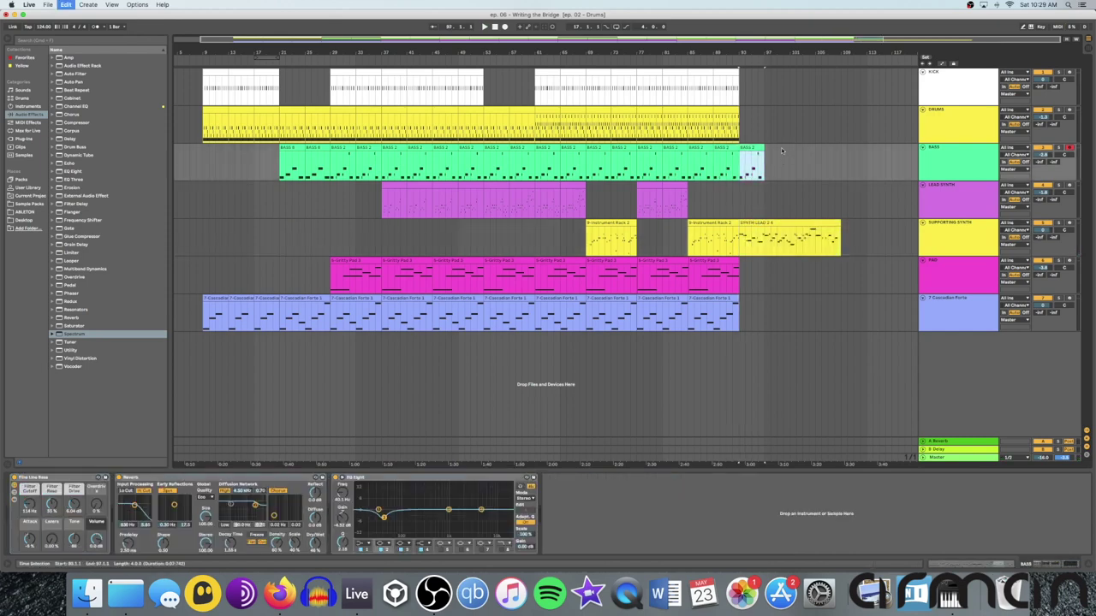
Duplicate the last drums clip twice to extend the drum pattern to bar 101.
left_click(728, 111)
key("super+d")
key("super+d")
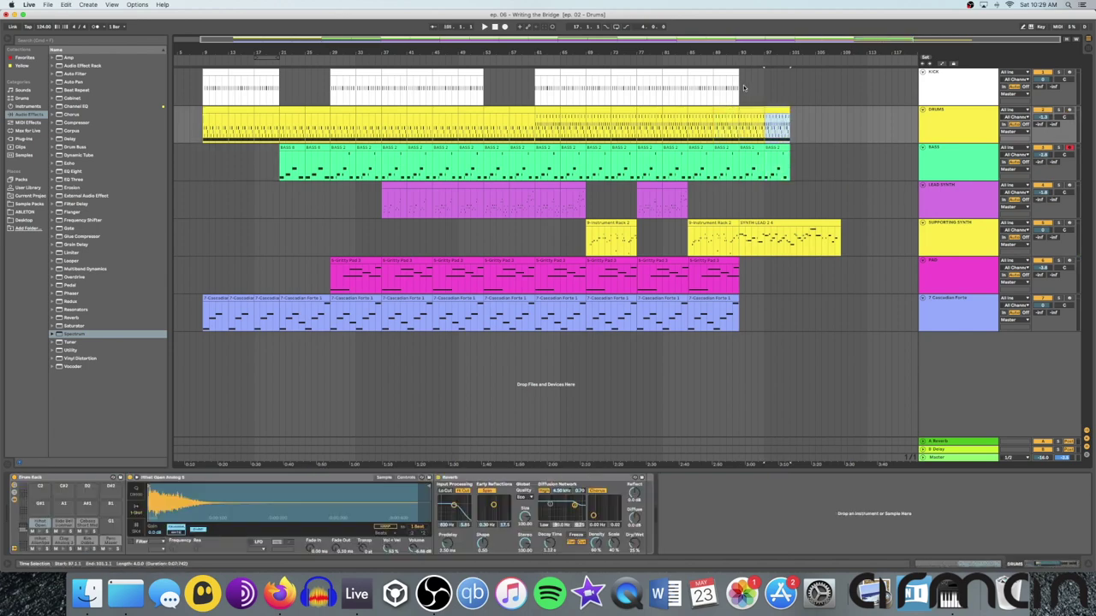
Duplicate the last pad clip and the last Cascadian Forte clip to extend both tracks to bar 101.
left_click(724, 274)
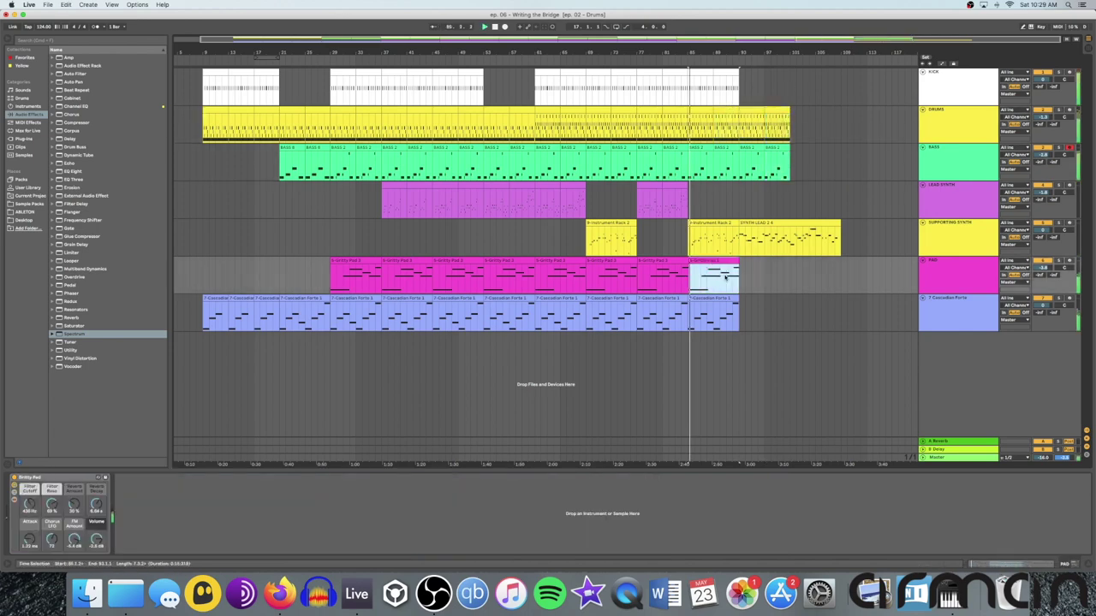
key("super+d")
left_click(708, 309)
key("super+d")
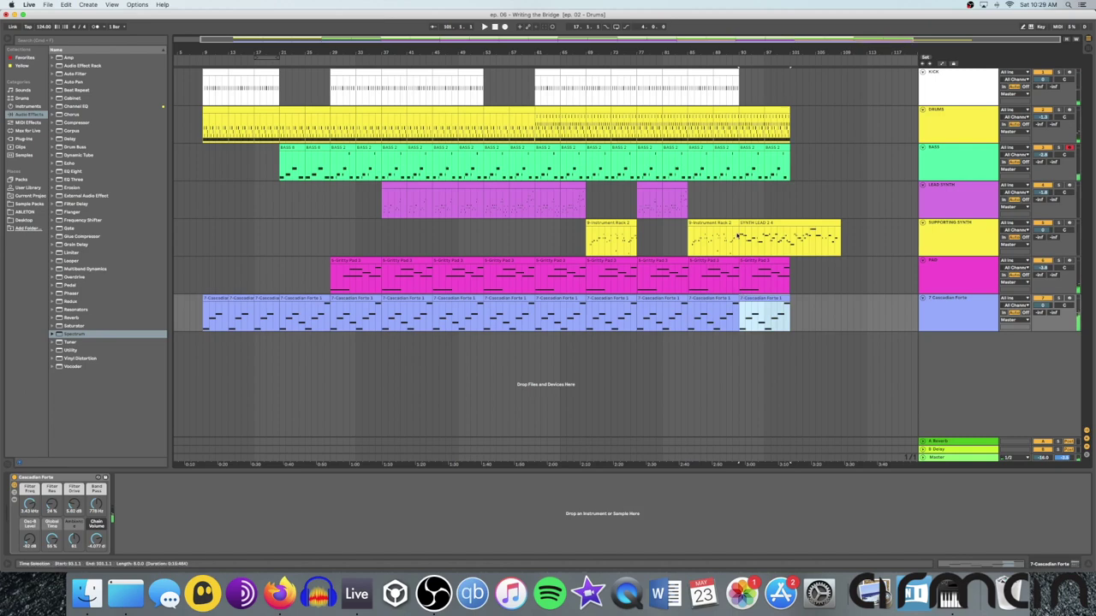
Audition the transition into the SYNTH LEAD 2 4 clip and move that clip to start at bar 101.
left_click(734, 240)
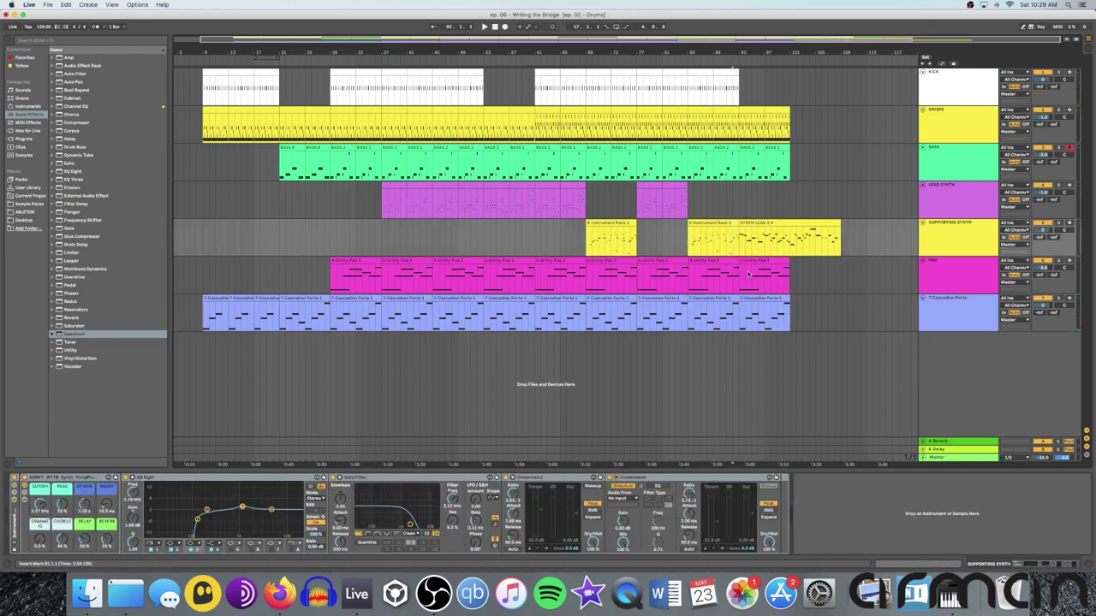
key("space")
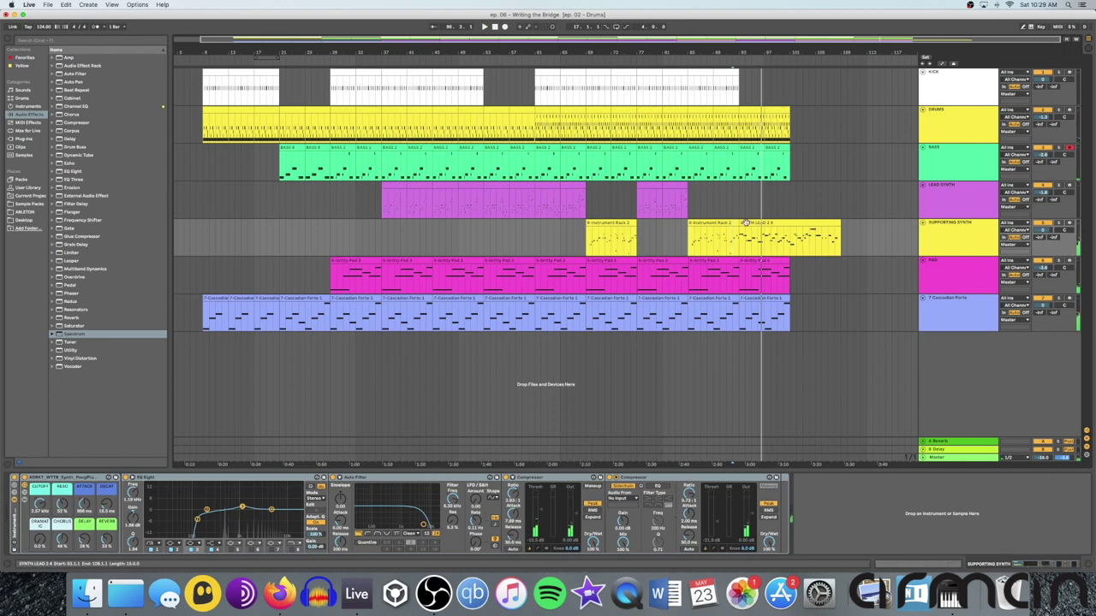
left_click_drag(747, 225, 771, 228)
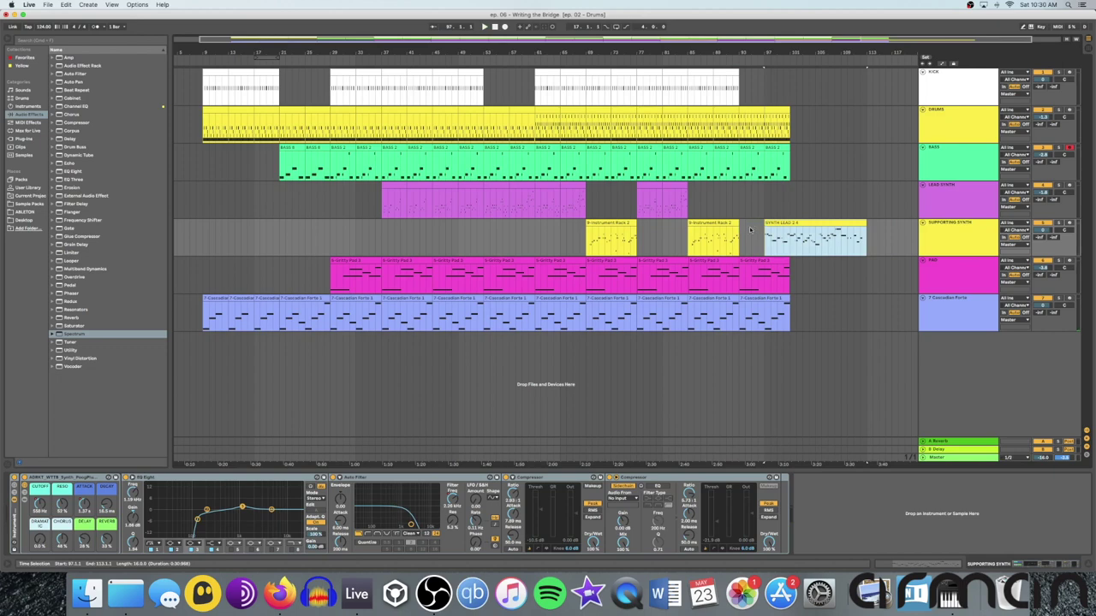
left_click_drag(785, 227, 810, 227)
left_click(813, 272)
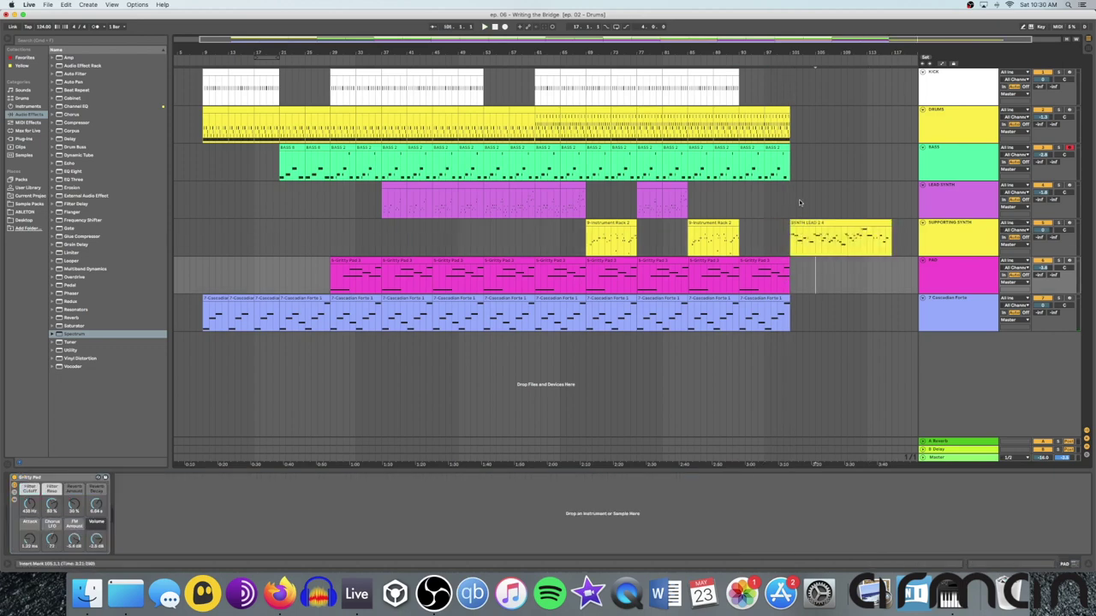
Delete the two bass clips between bars 93 and 101.
left_click(775, 149)
scroll(773, 149, "right", 1)
scroll(762, 150, "left", 1)
key("Delete")
left_click(744, 150)
key("Delete")
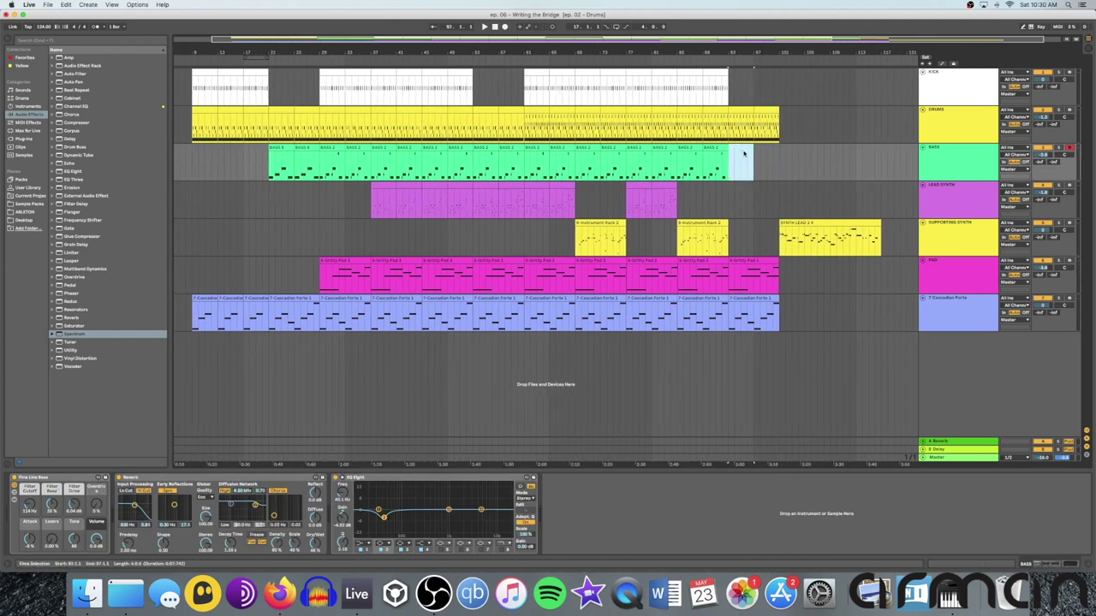
Audition the section around bar 93 without bass and delete the last drums clip, from bar 97 to 101.
left_click(725, 173)
key("space")
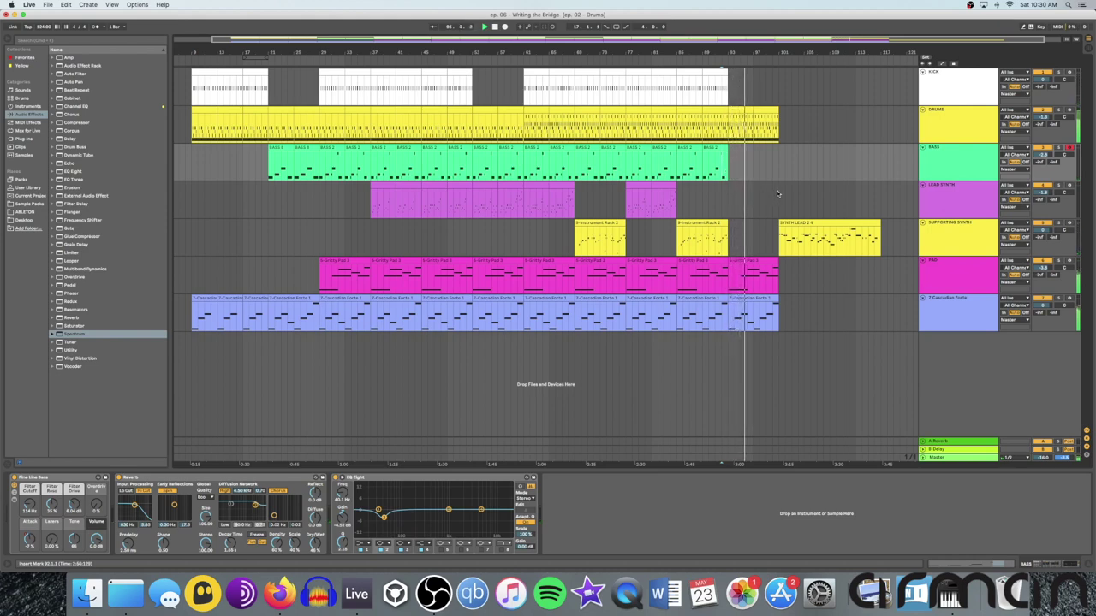
scroll(779, 125, "right", 1)
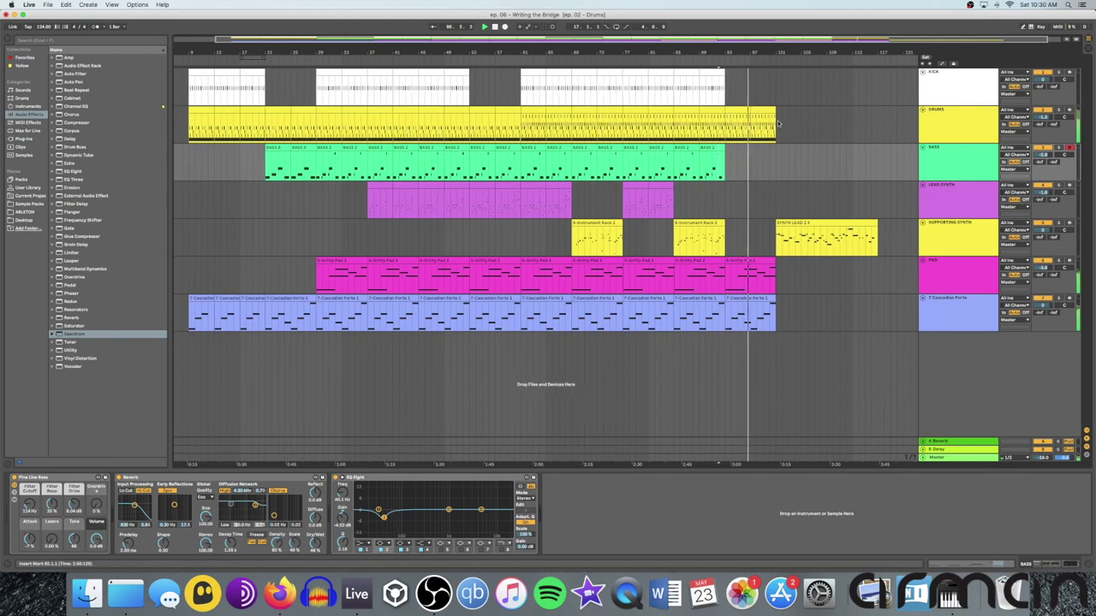
left_click(763, 114)
key("Delete")
Open the drums clip at bar 93 and delete all its Perc Maser Blip notes.
double_click(733, 111)
left_click(682, 409)
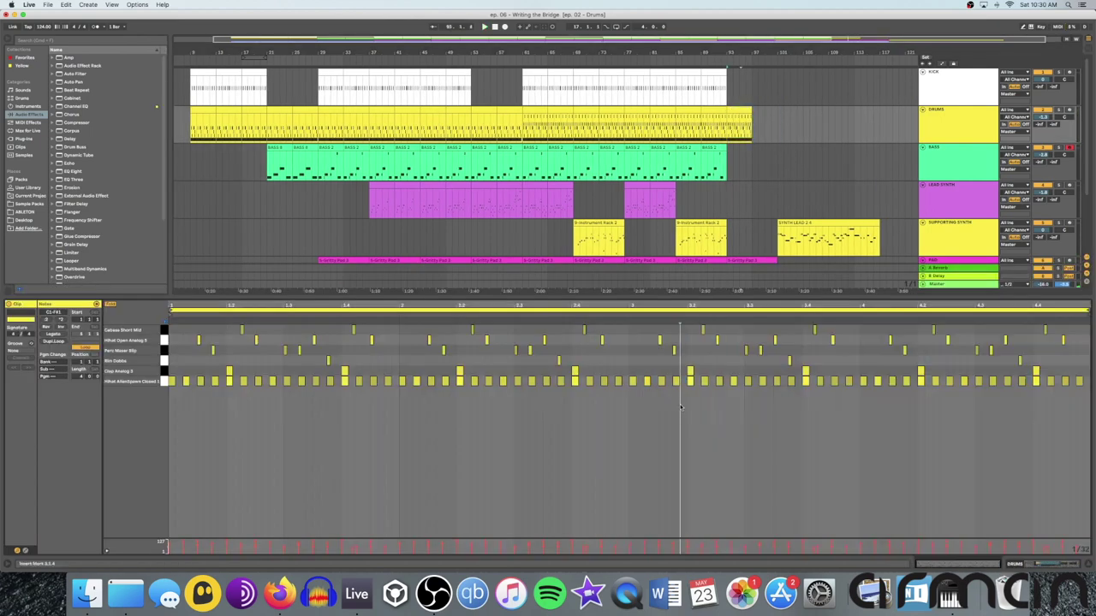
left_click(165, 371)
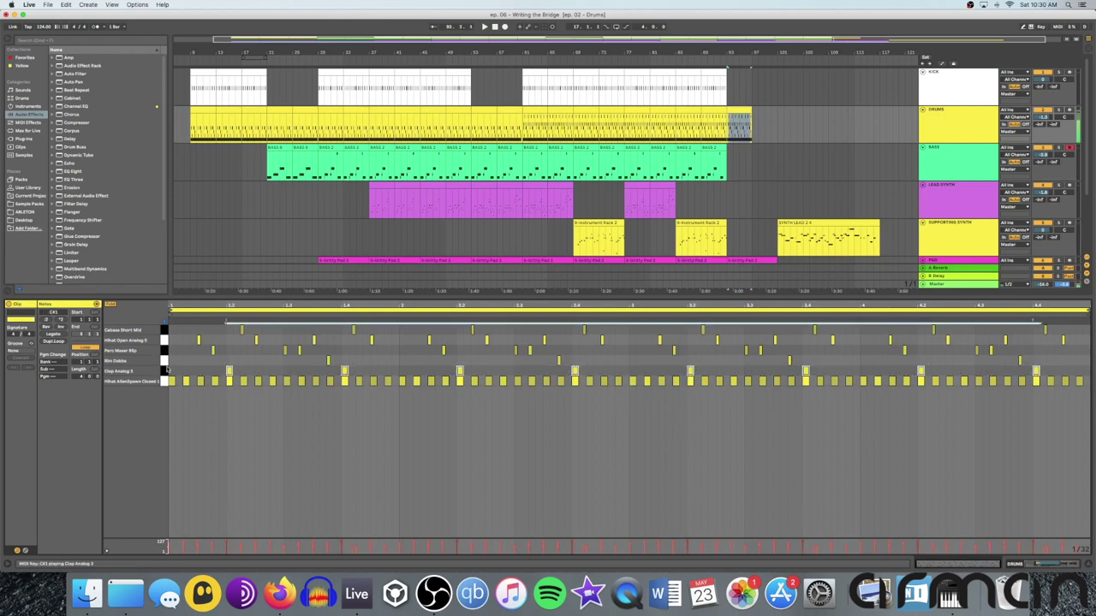
left_click(166, 351)
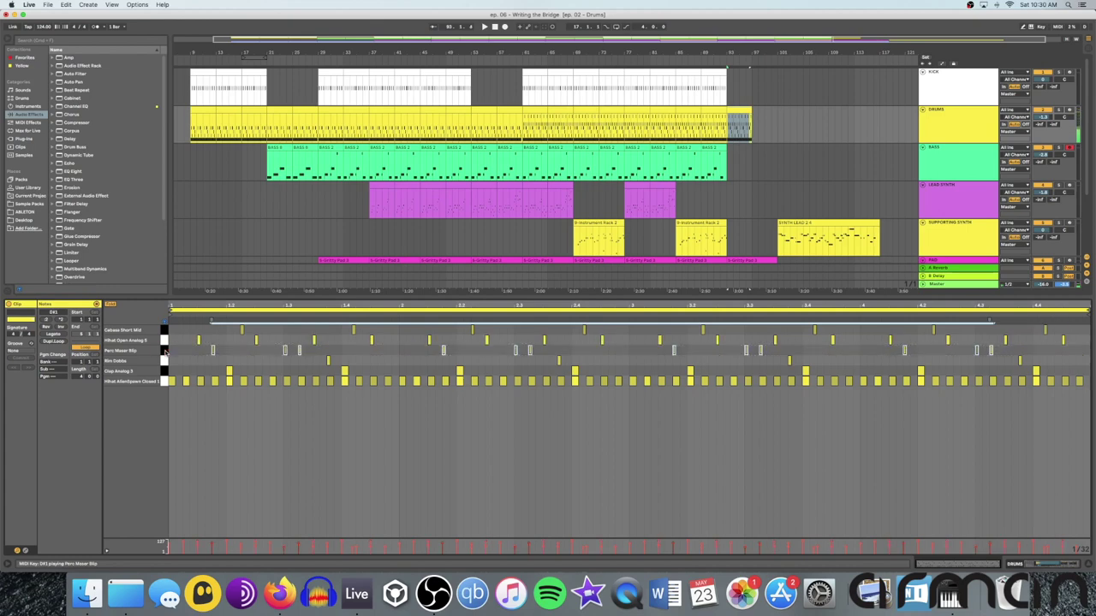
left_click(179, 370)
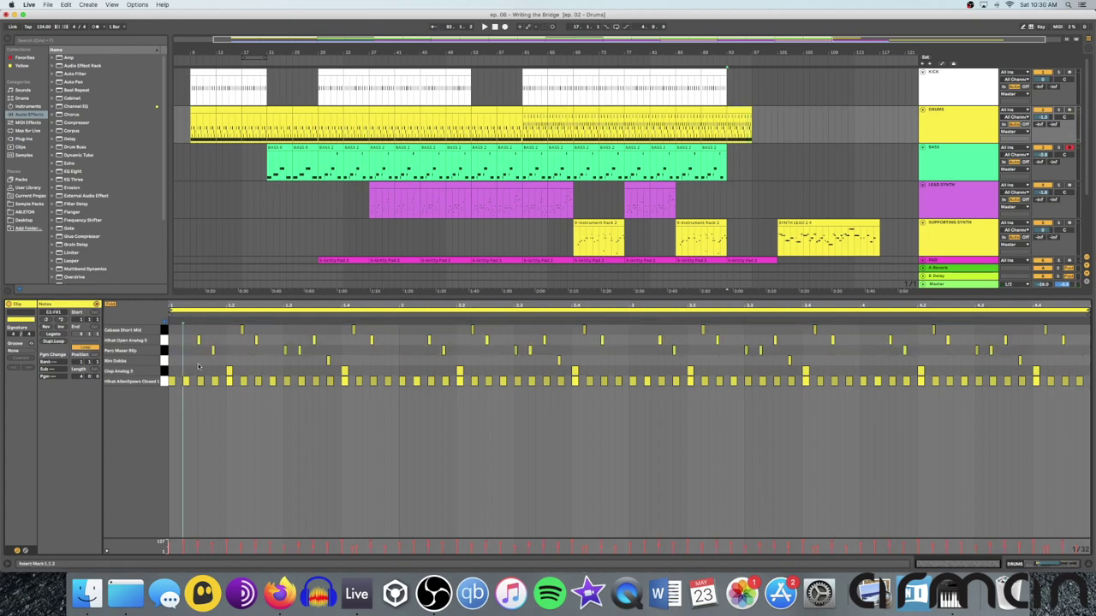
left_click(165, 351)
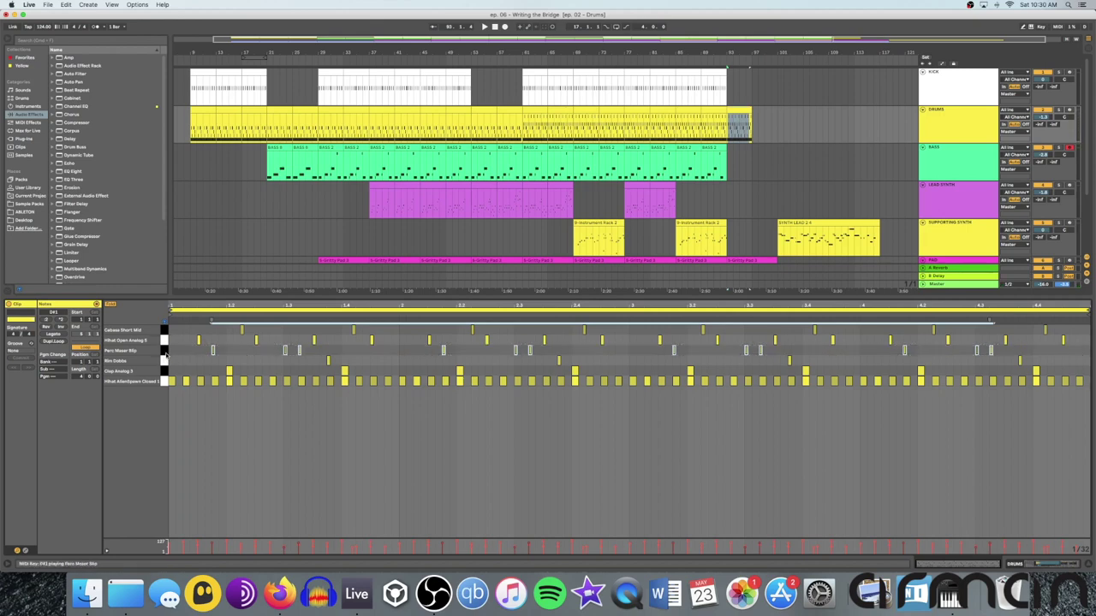
key("Delete")
Play the edited drums clip at bar 93 and duplicate it to extend the drum pattern to bar 101.
key("space")
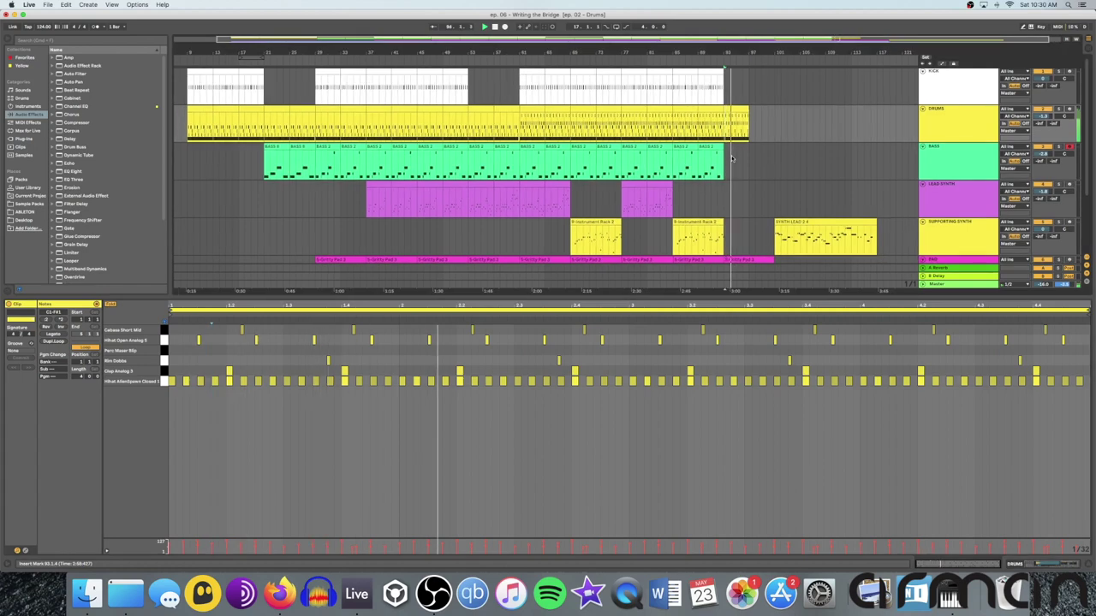
key("shift+Tab")
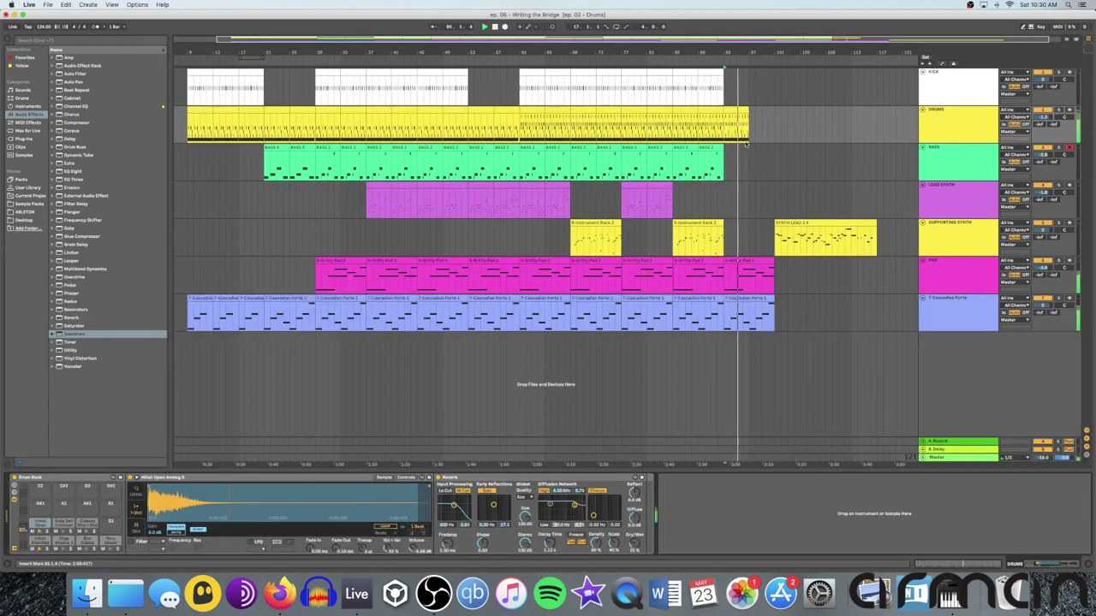
left_click(735, 120)
key("space")
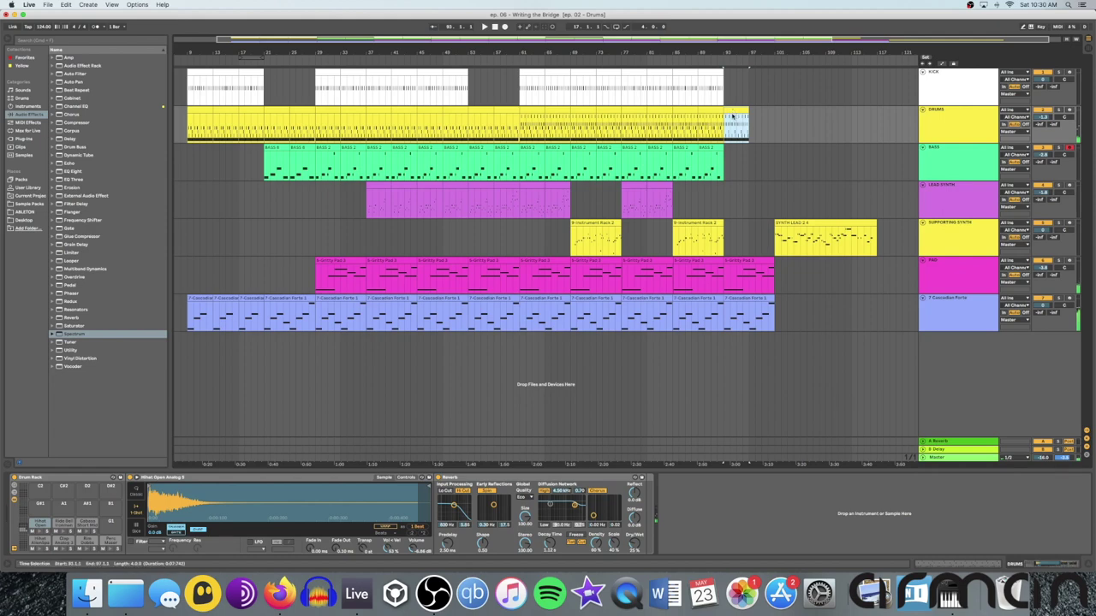
key("super+d")
Audition the transition into bar 93 several times to judge how the section sounds without bass.
left_click(736, 169)
key("space")
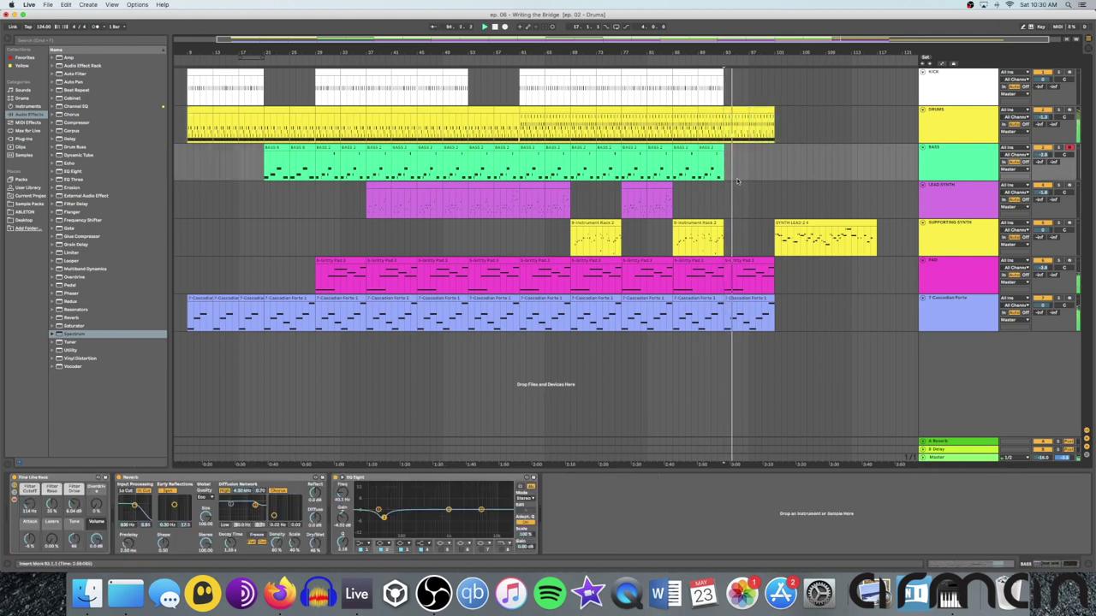
scroll(726, 169, "right", 1)
left_click(694, 160)
key("space")
key("space")
left_click(687, 158)
key("space")
key("space")
key("space")
left_click(717, 152)
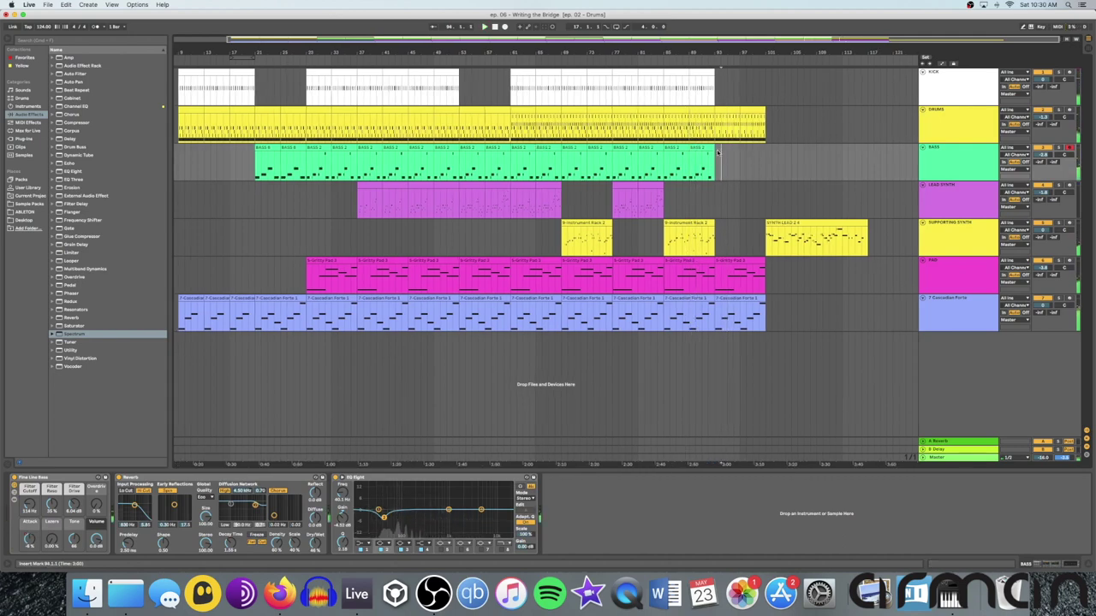
key("space")
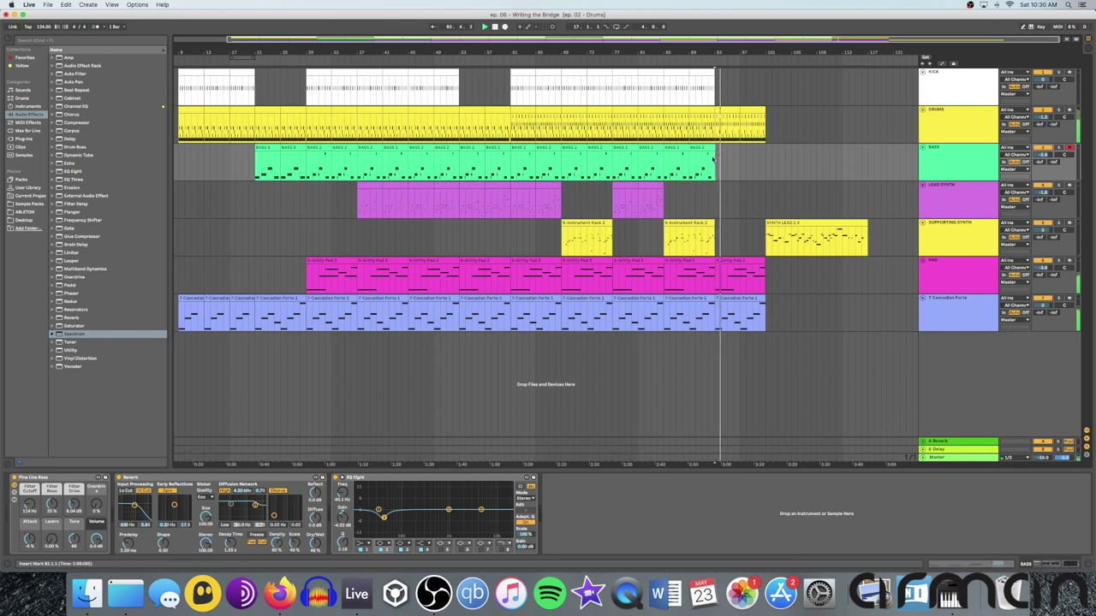
scroll(712, 159, "right", 1)
key("space")
left_click(687, 158)
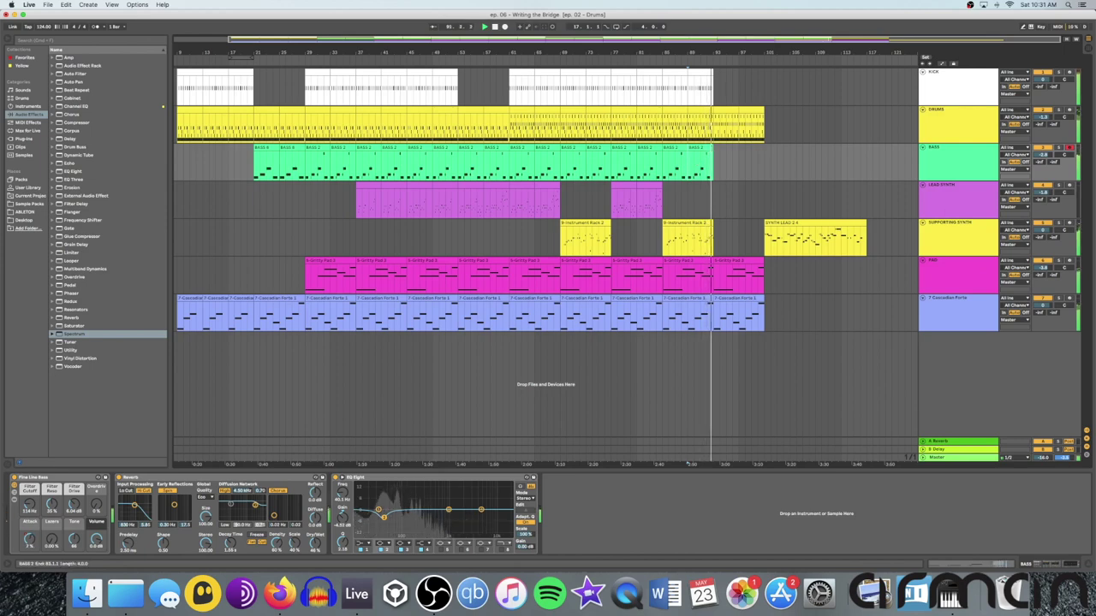
Insert an empty MIDI clip on the bass track from bar 93 to 97 and check the preceding bass clip's pitches.
left_click_drag(713, 150, 733, 150)
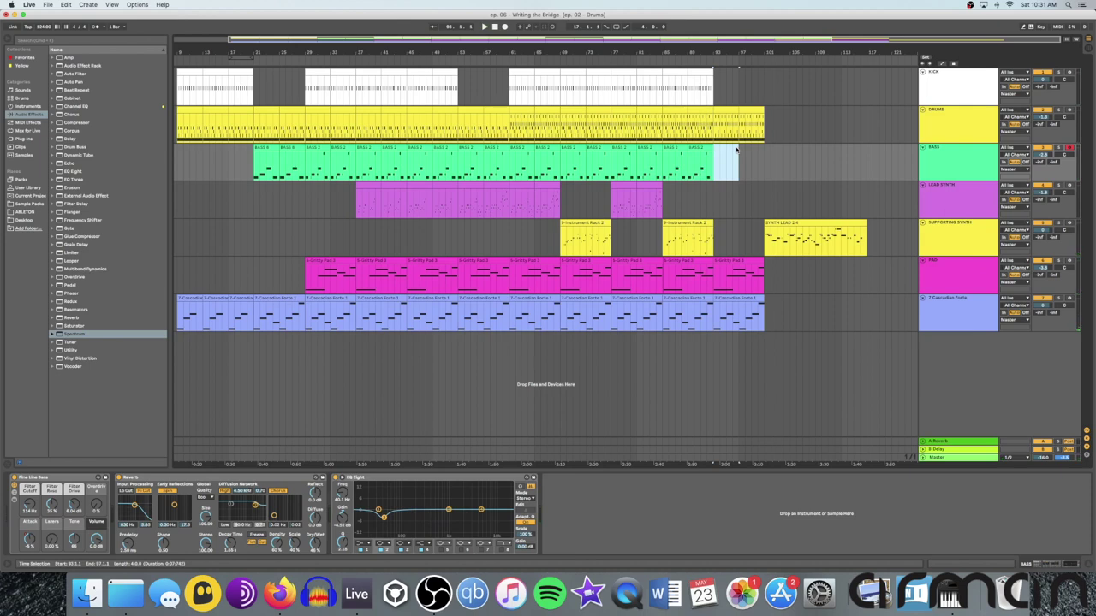
key("super+shift+m")
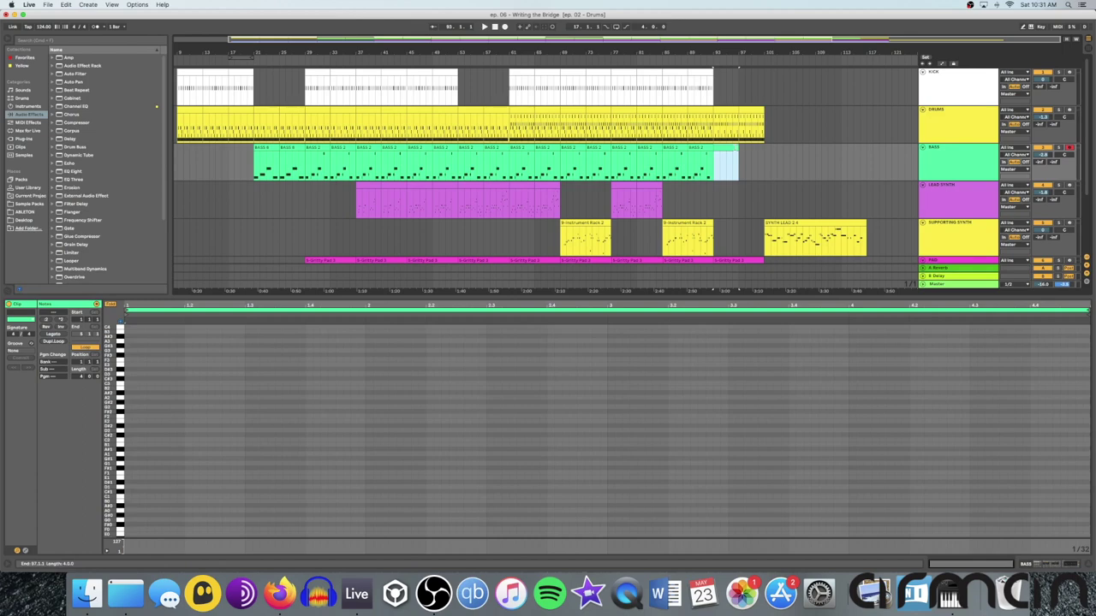
left_click(702, 148)
left_click(119, 362)
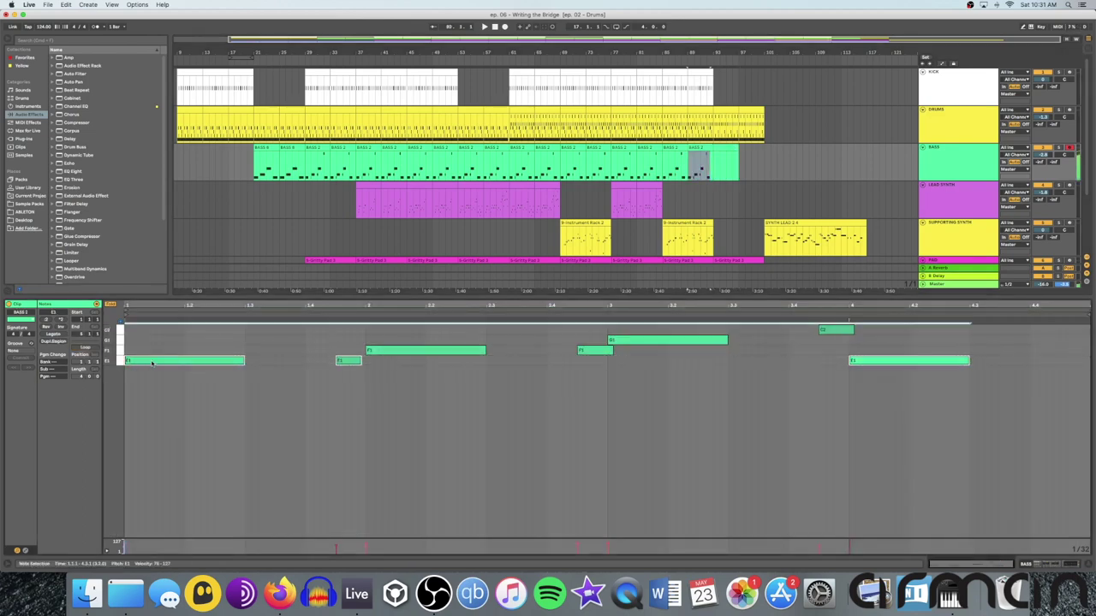
left_click(764, 161)
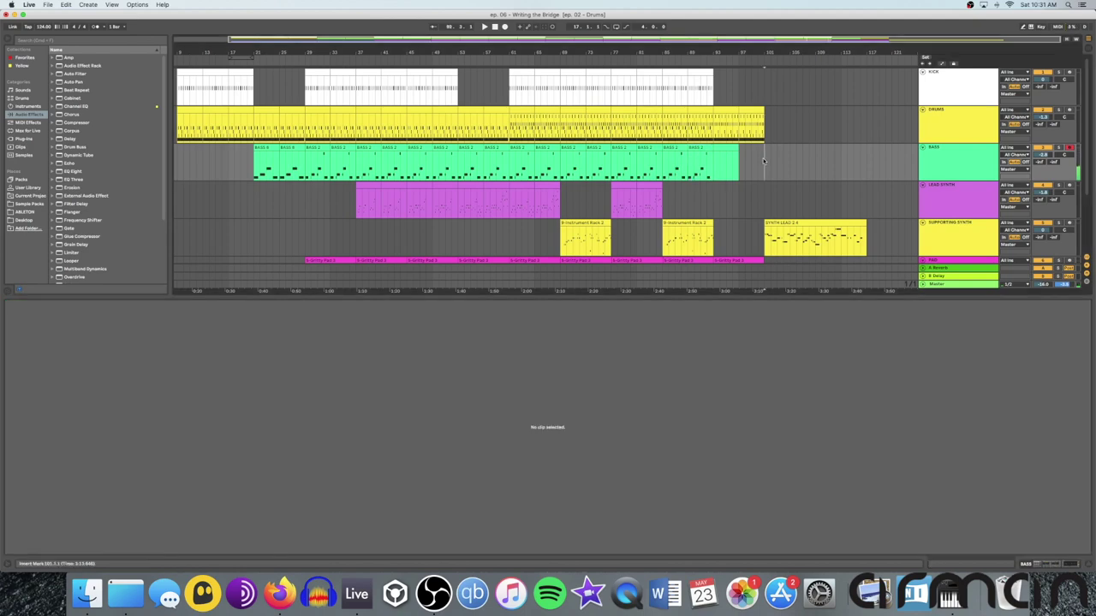
left_click(714, 161)
Find the E1 pitch and draw a two-beat E1 note at the start of the new bass clip.
left_click(120, 370)
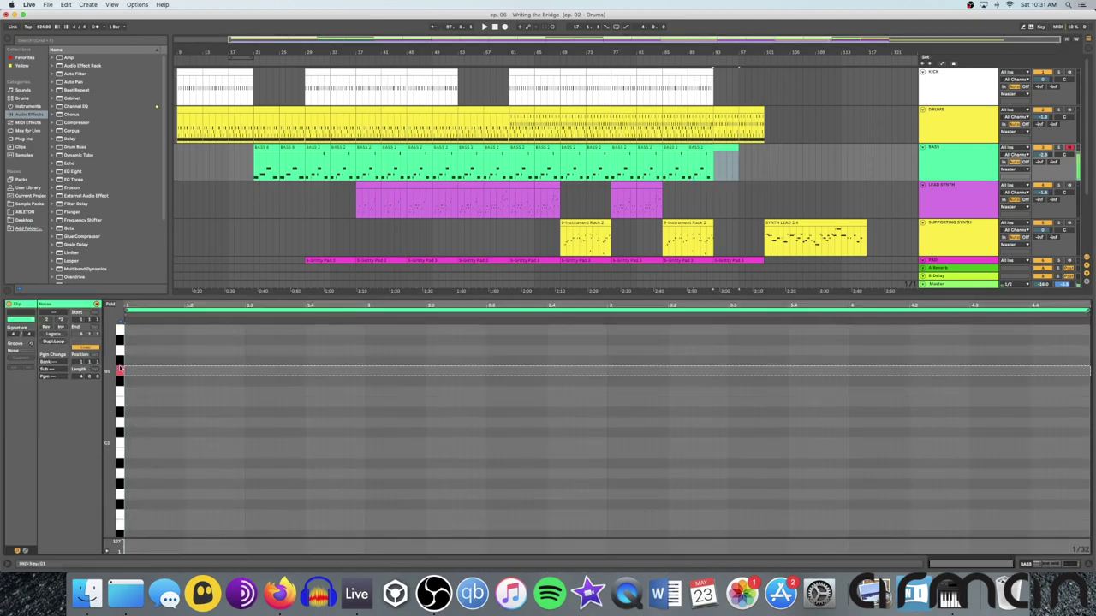
left_click(120, 392)
left_click(120, 400)
double_click(128, 402)
left_click_drag(130, 403, 245, 403)
key("space")
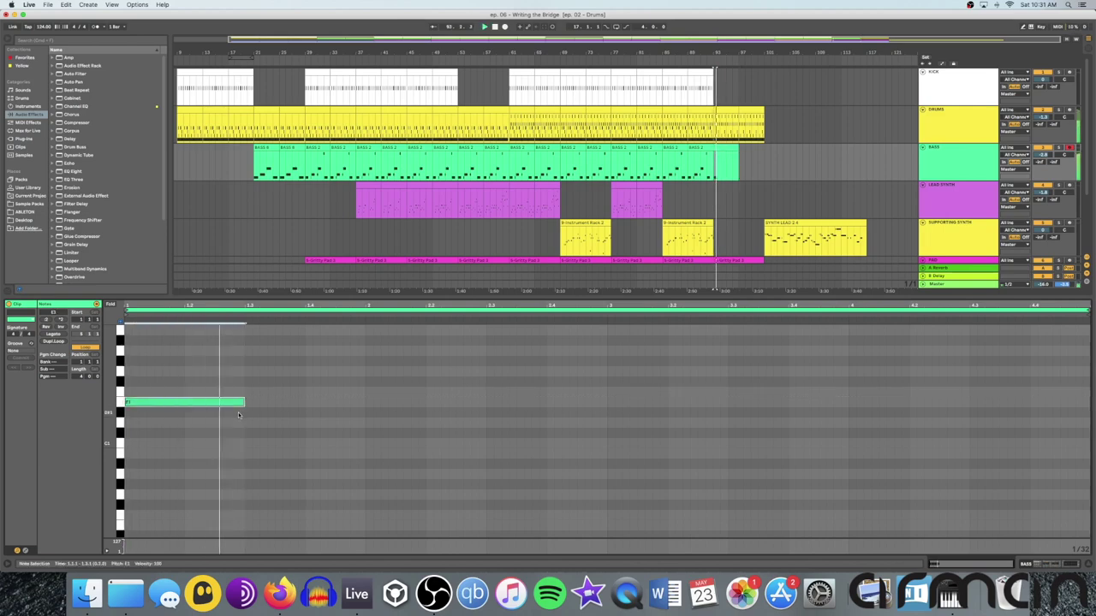
left_click_drag(244, 403, 364, 404)
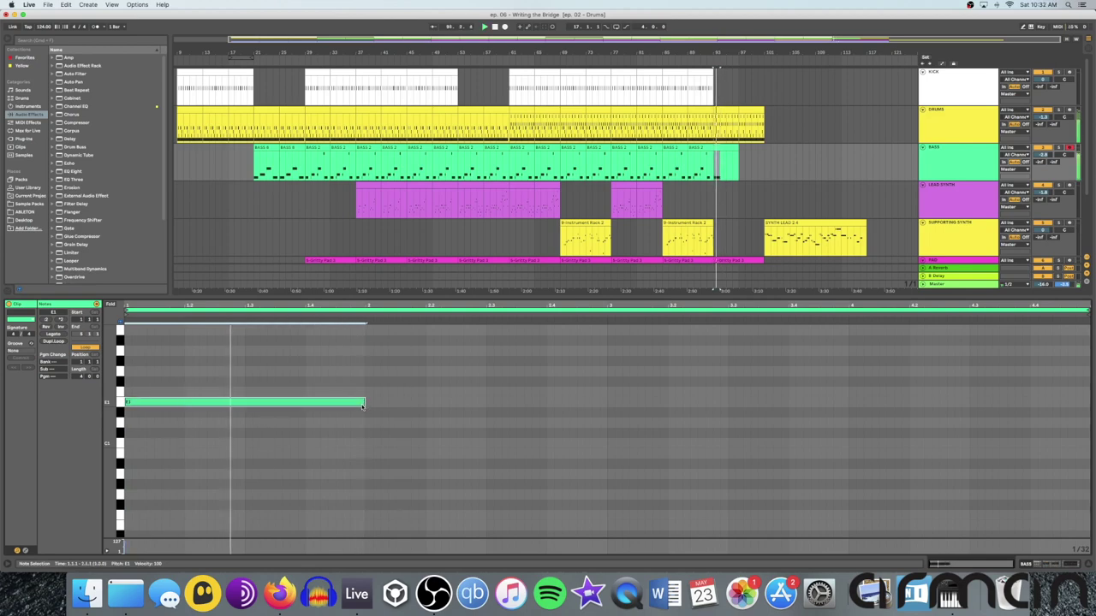
left_click_drag(365, 402, 243, 400)
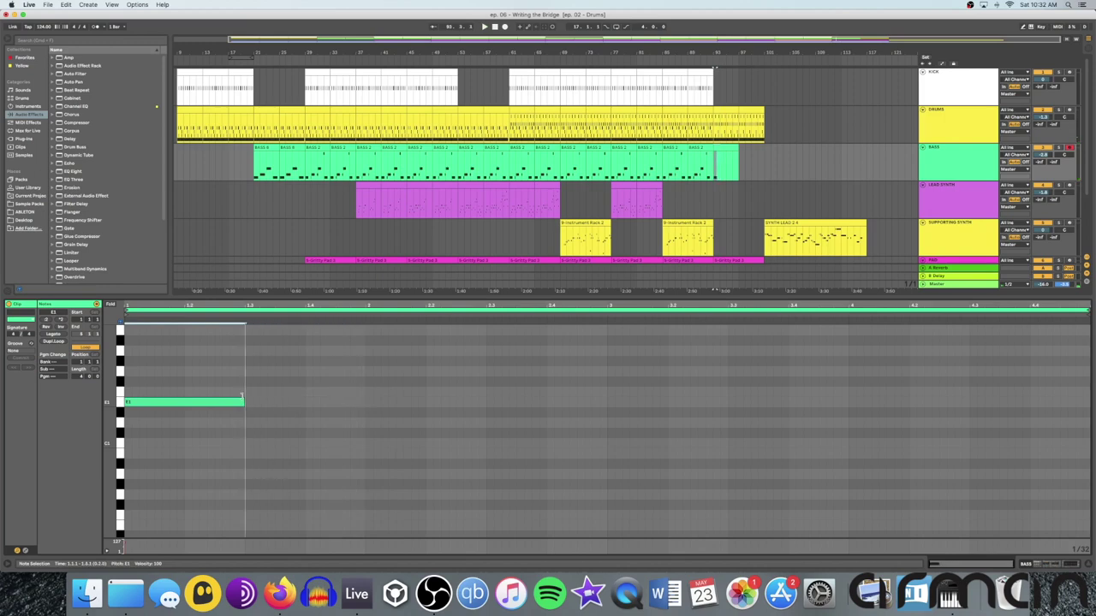
Add a half-beat E1 note to the new bass clip, starting at 1.4.3.
double_click(309, 402)
left_click_drag(310, 402, 335, 403)
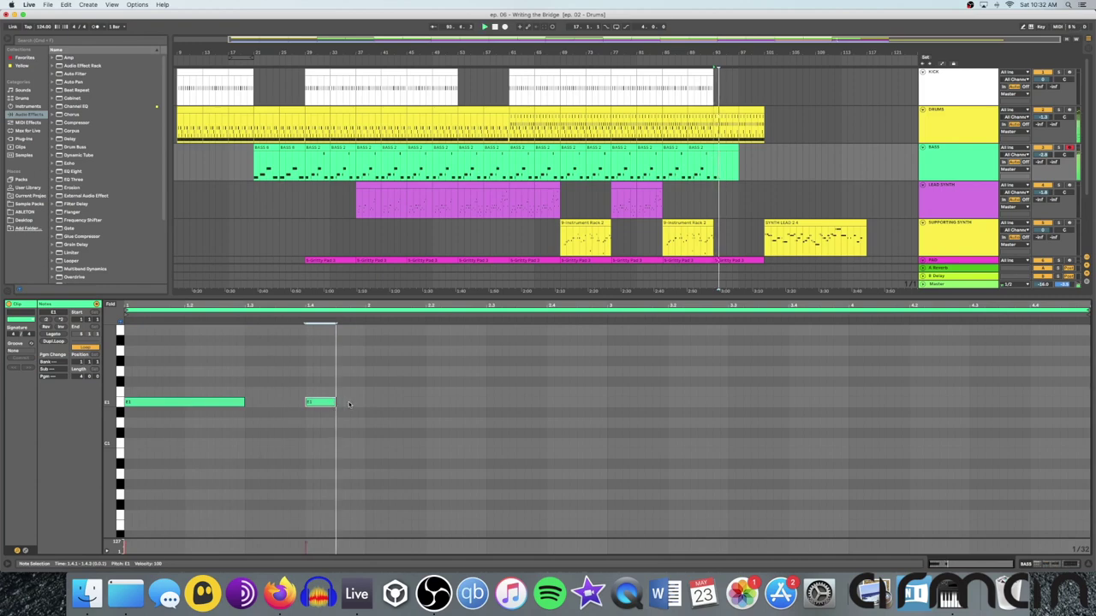
left_click_drag(323, 403, 353, 409)
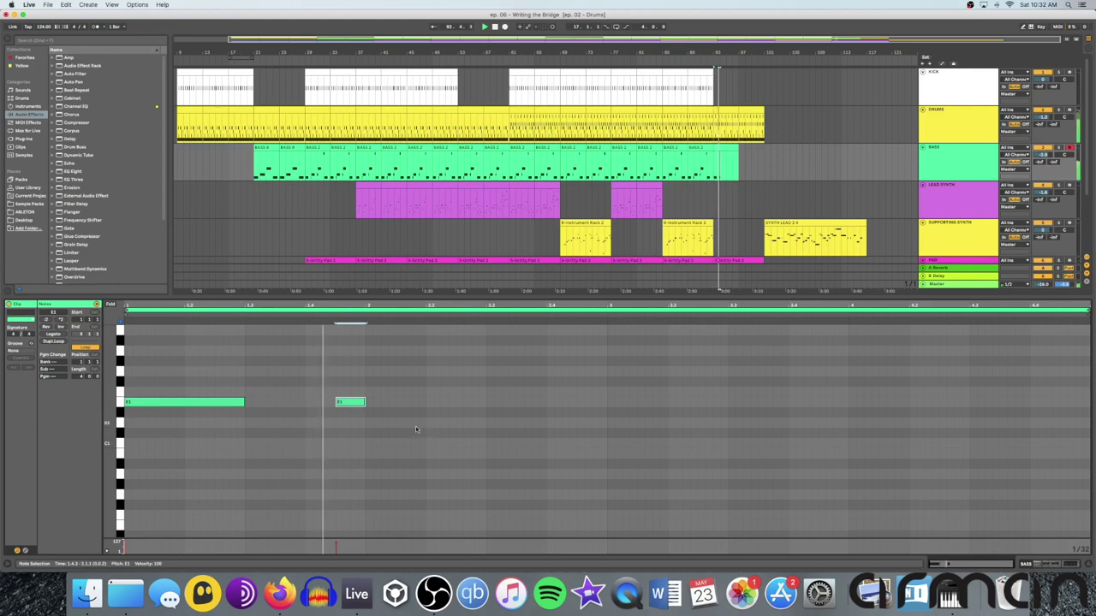
Add an E1 note at the start of the bass clip's second bar and lengthen it to one beat.
double_click(370, 403)
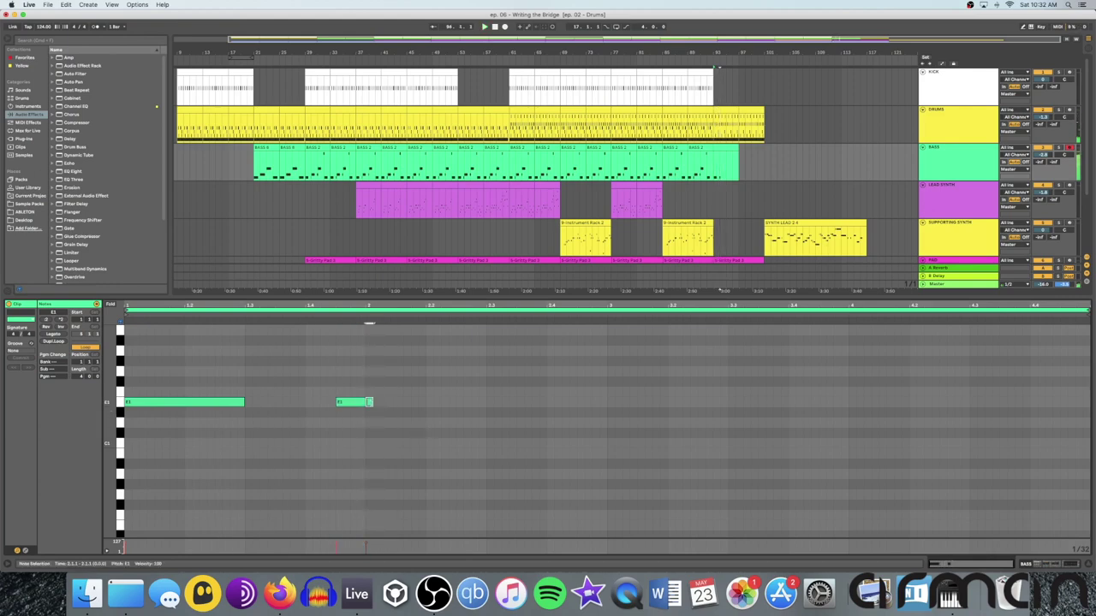
left_click_drag(368, 402, 396, 401)
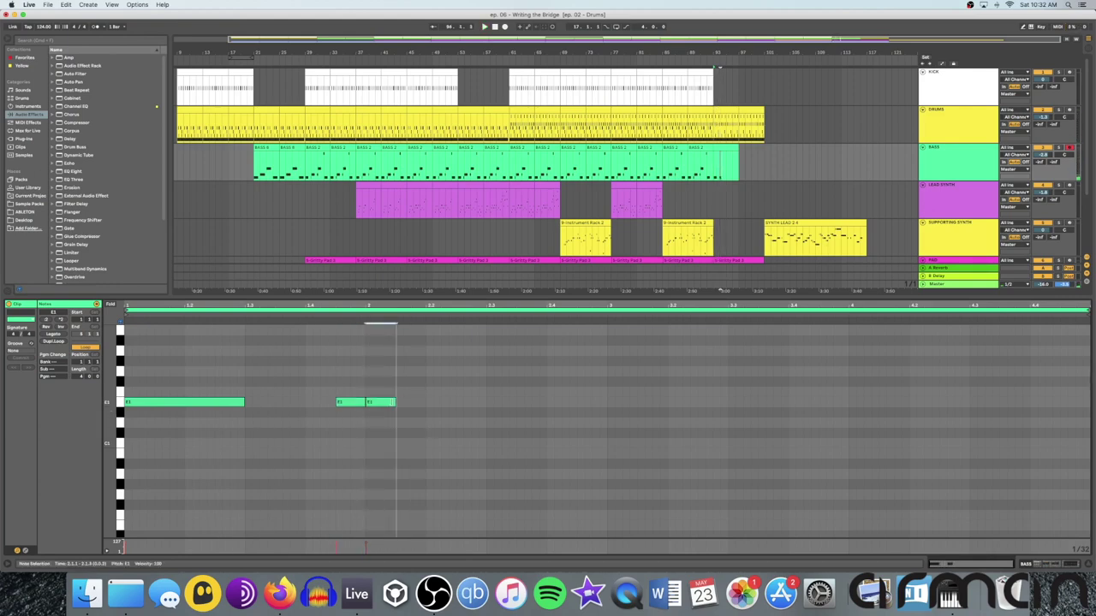
key("space")
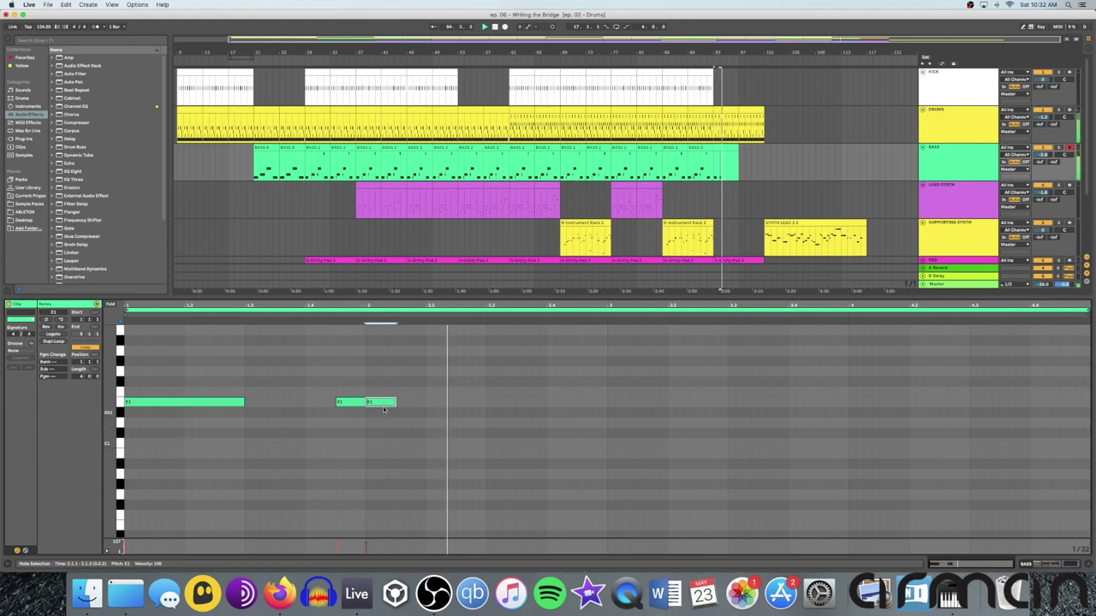
left_click_drag(395, 401, 425, 402)
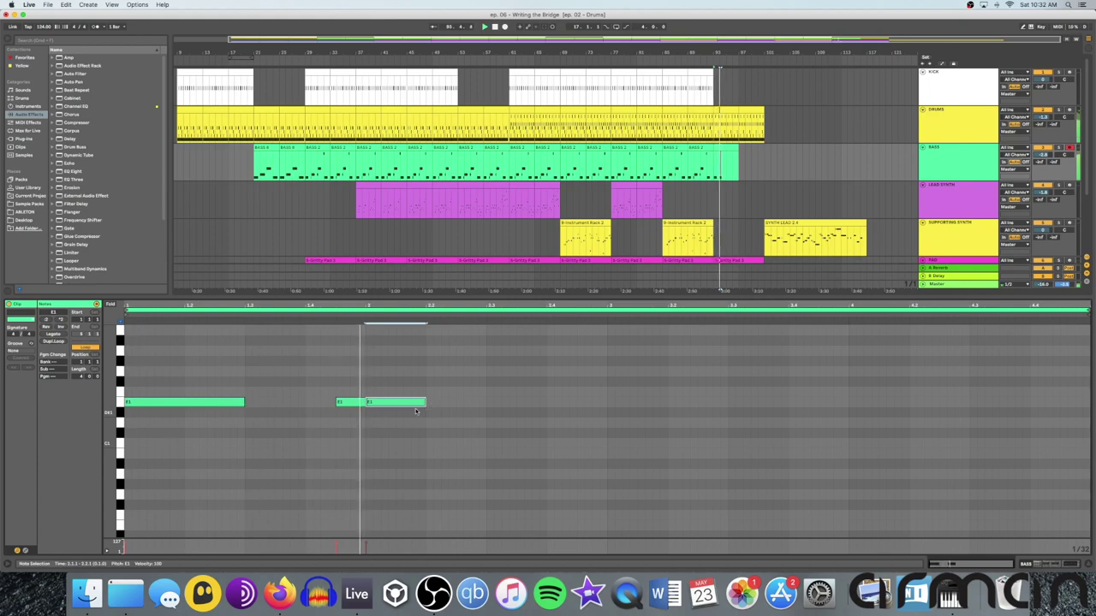
Lengthen the bass clip's second-bar E1 note to two beats and add a half-beat G1 note at 2.4.3.
left_click_drag(425, 402, 485, 401)
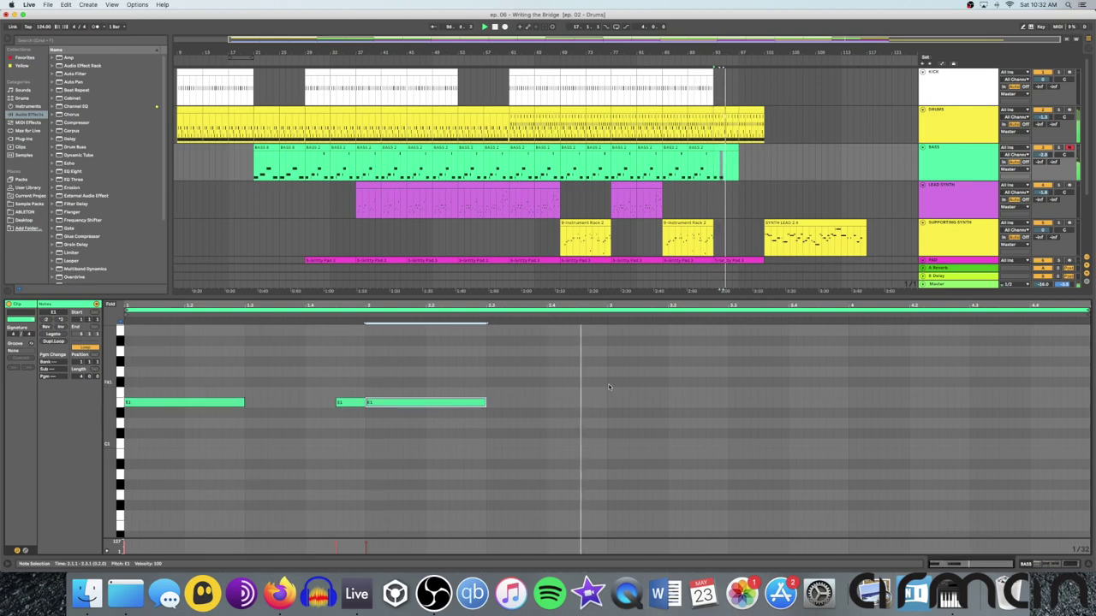
left_click(579, 383)
key("space")
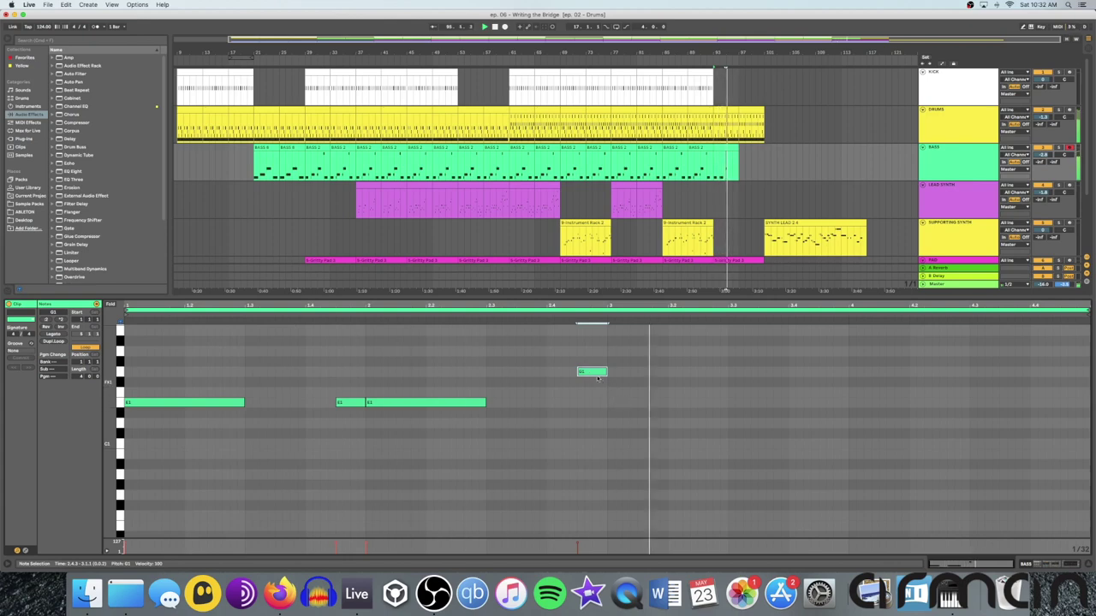
Move the G1 note to the start of the third bar and set its length to two beats.
mouse_move(606, 372)
left_mouse_down()
mouse_move(668, 372)
mouse_move(582, 375)
mouse_move(624, 378)
mouse_move(614, 375)
left_mouse_up()
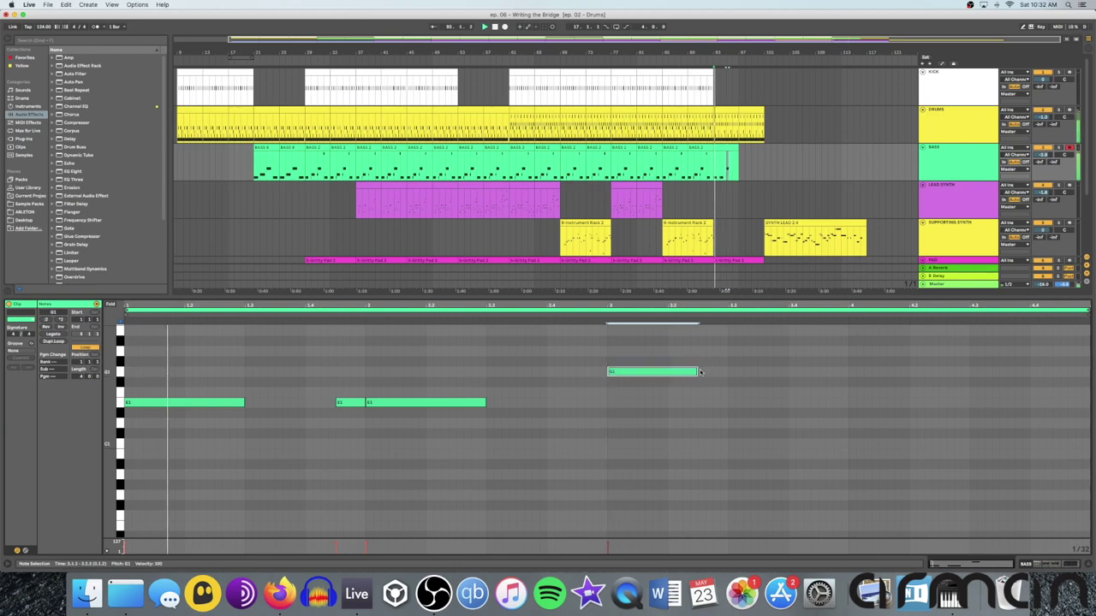
left_click_drag(696, 371, 666, 372)
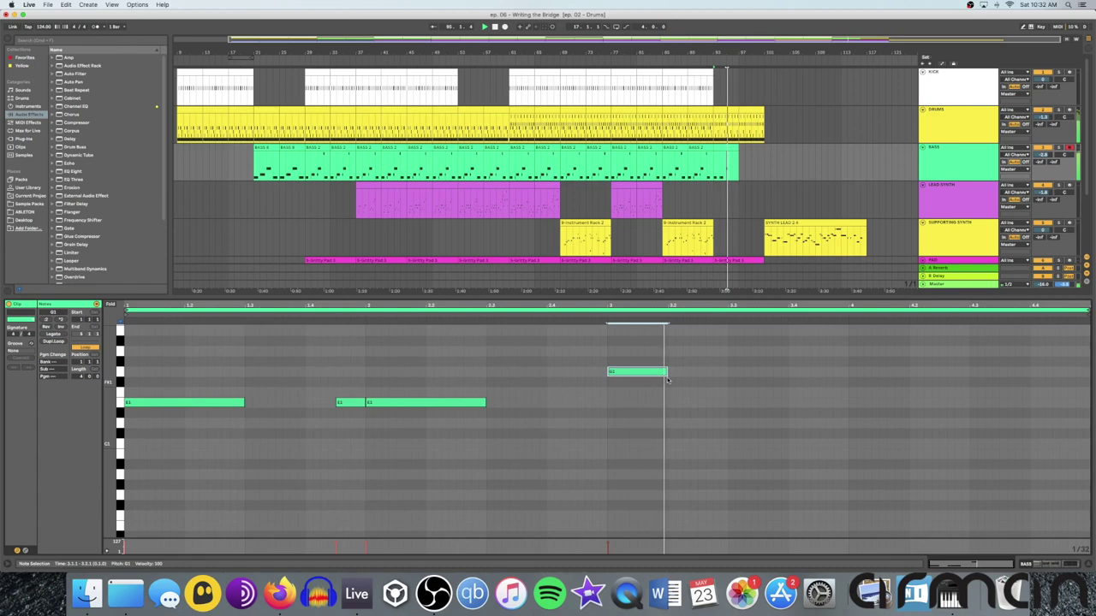
left_click_drag(666, 372, 726, 374)
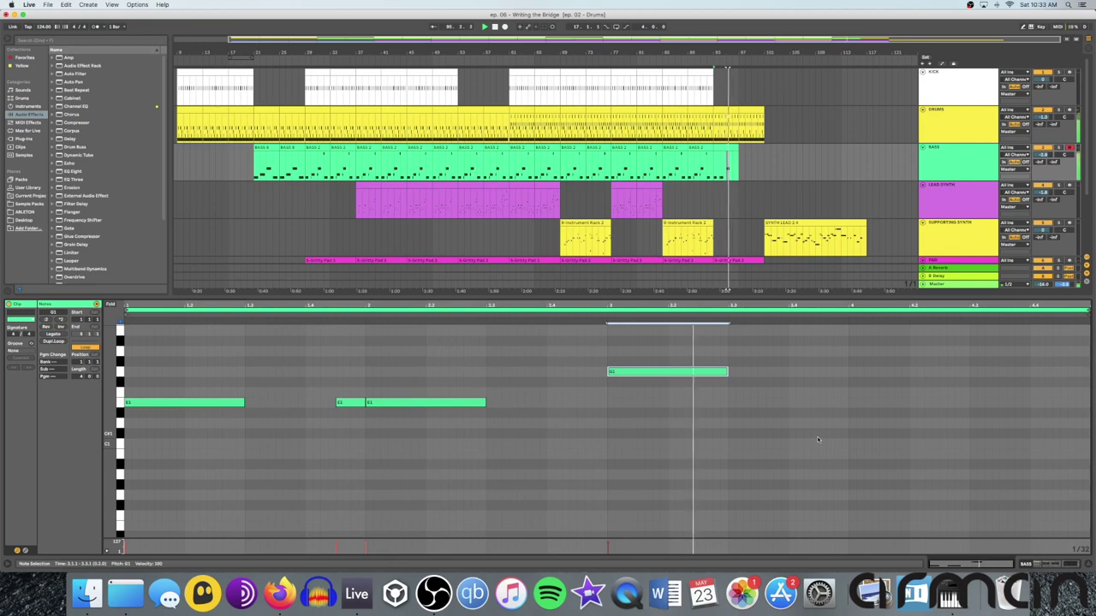
Add a half-beat E1 note at the start of the fourth bar and duplicate it directly after itself.
double_click(849, 402)
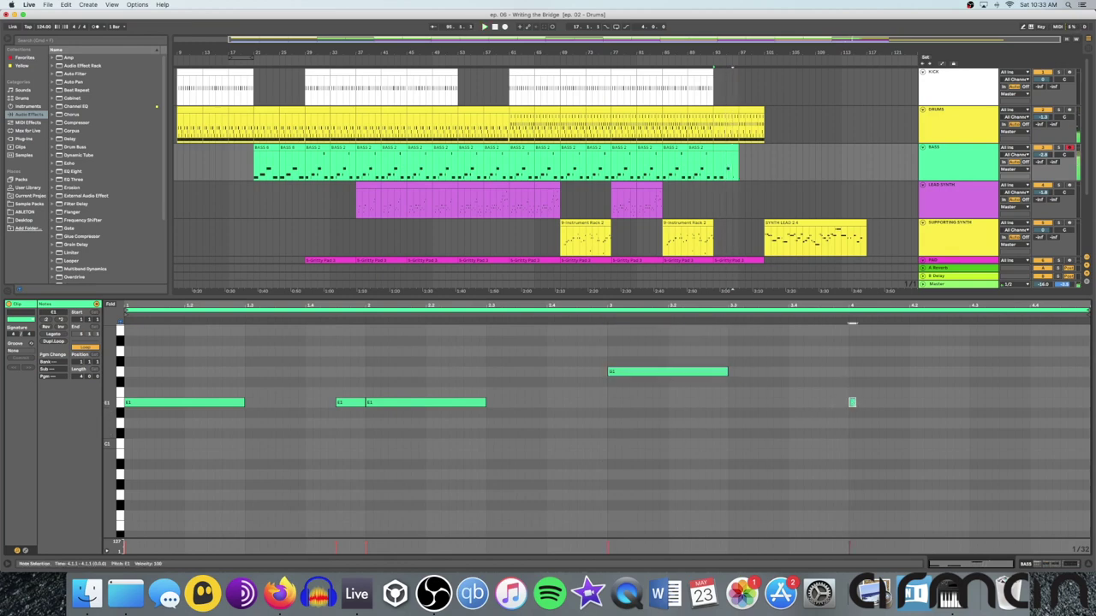
left_click_drag(854, 402, 877, 402)
key("super+d")
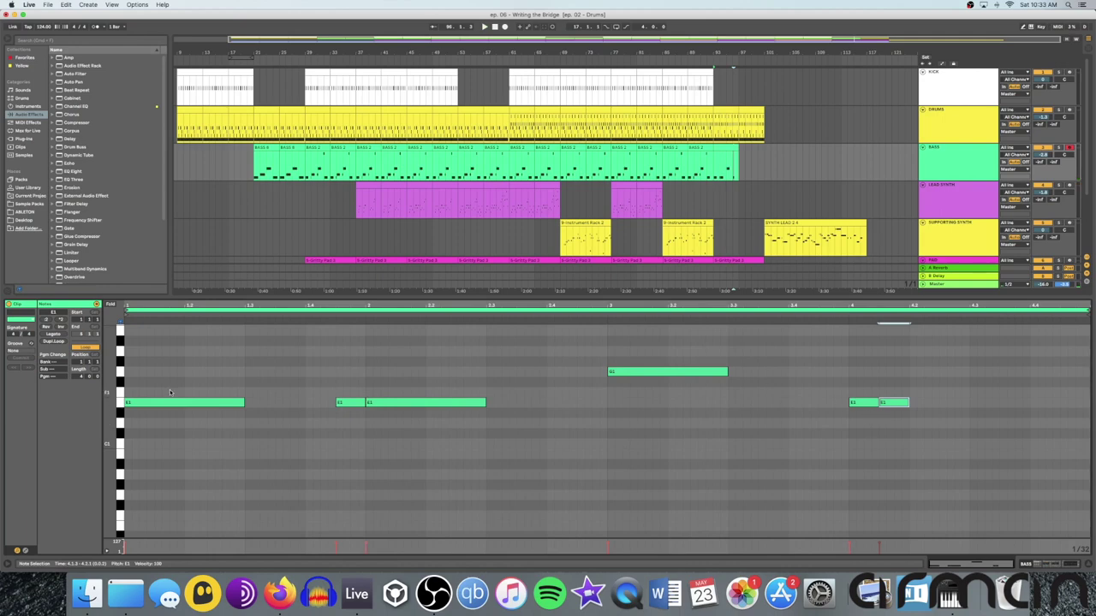
key("space")
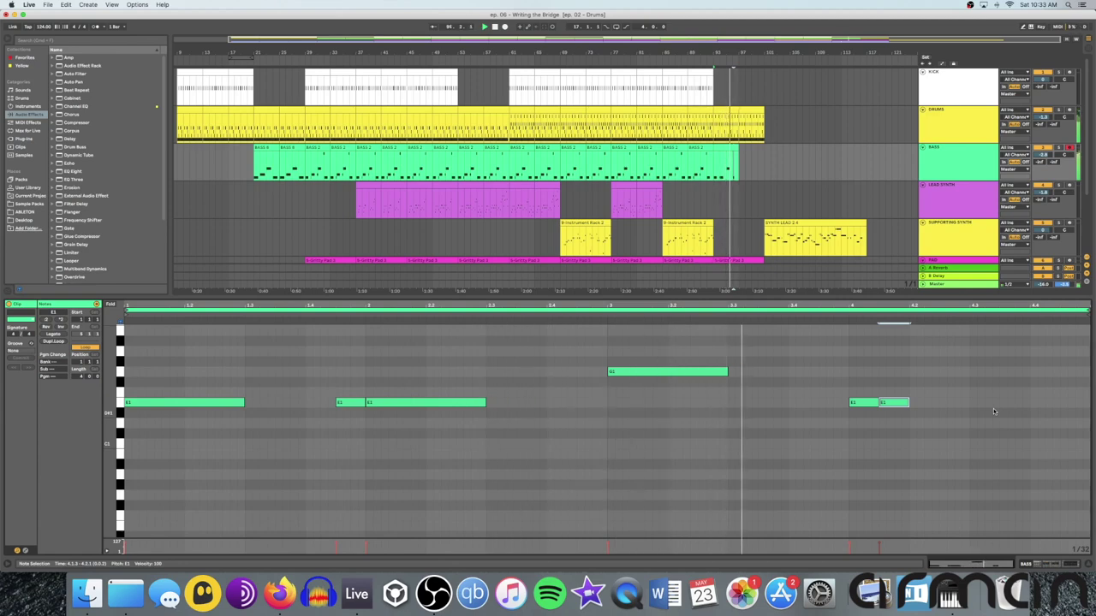
Move both last E1 notes half a beat earlier and lengthen the one at 4.1.1 to two beats.
left_click_drag(929, 420, 830, 409)
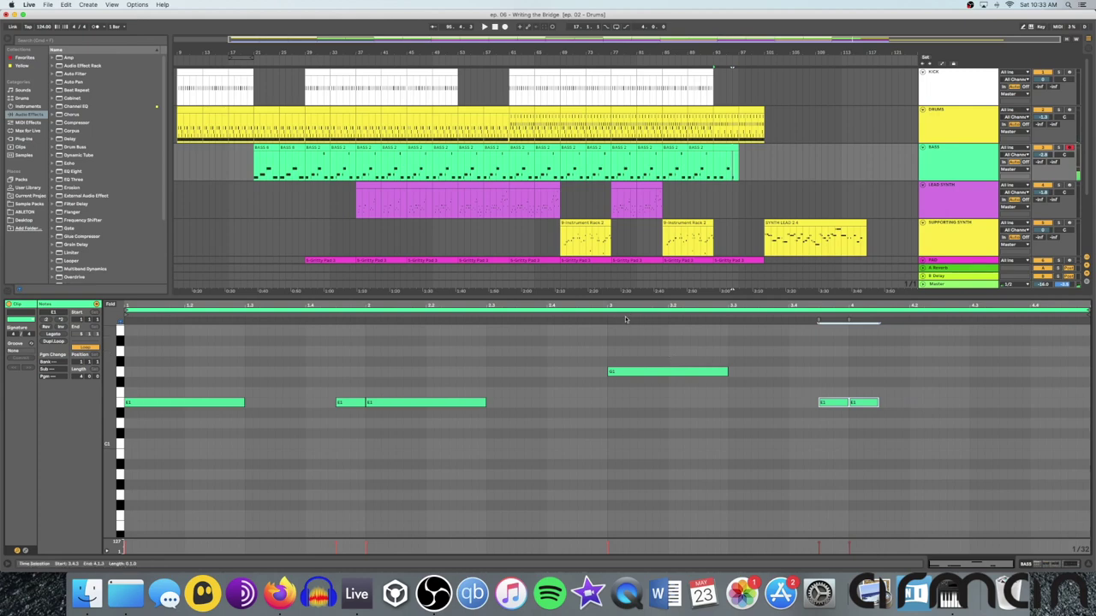
key("space")
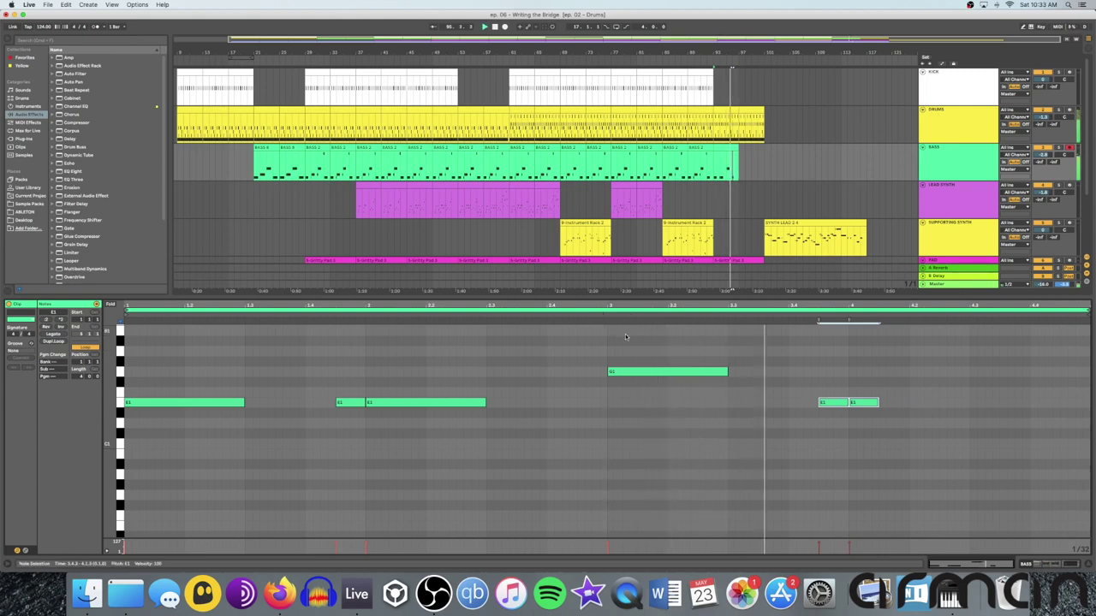
key("space")
left_click_drag(876, 402, 970, 402)
key("space")
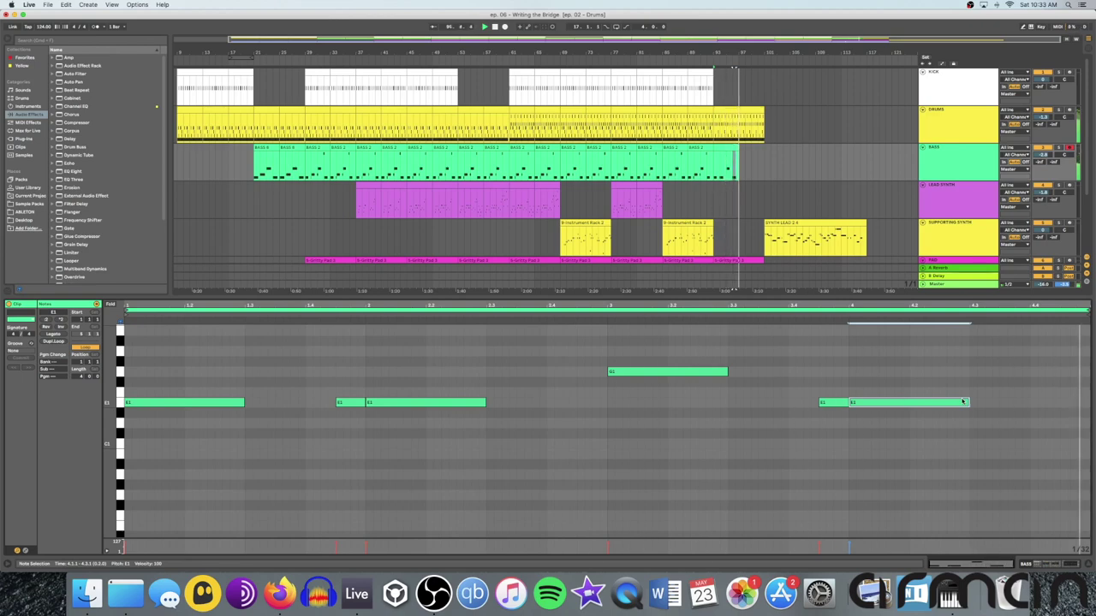
Duplicate the new bass clip to fill bars 97 to 101 and play the added section.
scroll(962, 402, "up", 4)
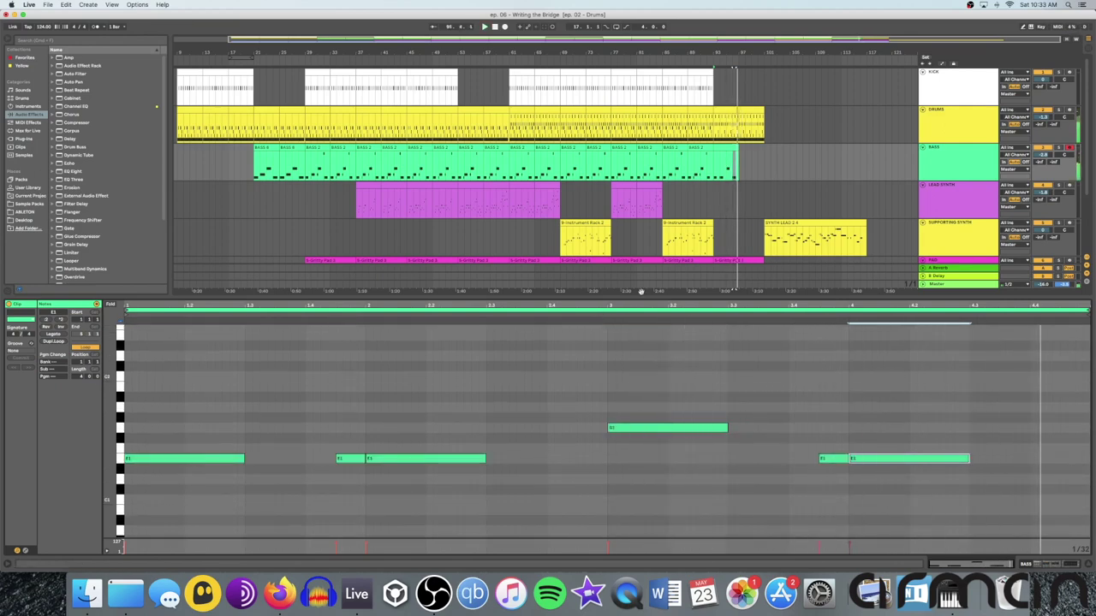
left_click(767, 155)
left_click(729, 150)
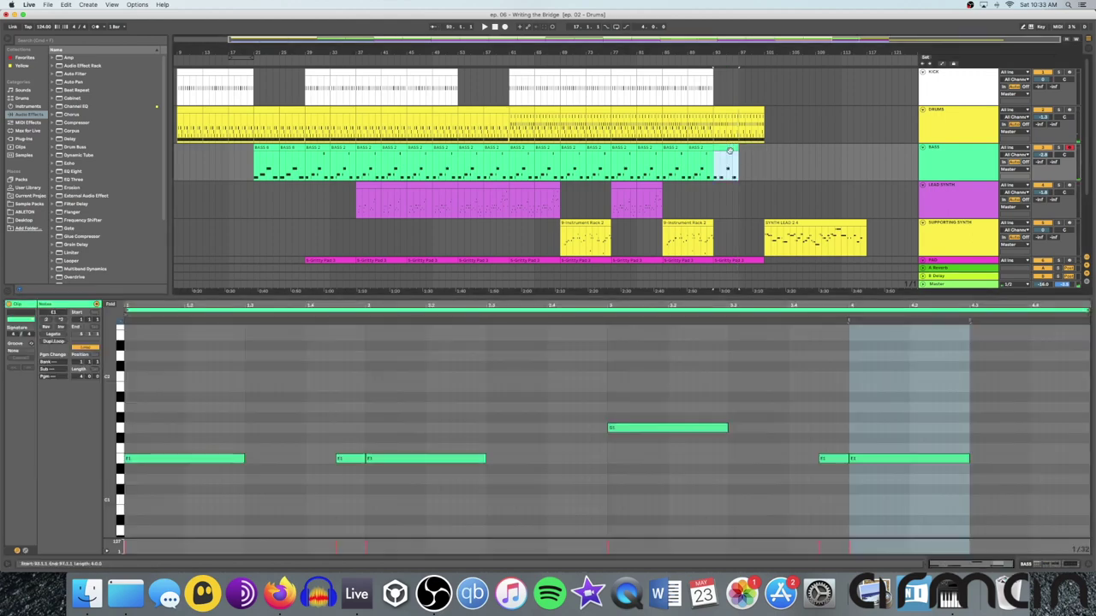
key("ctrl+d")
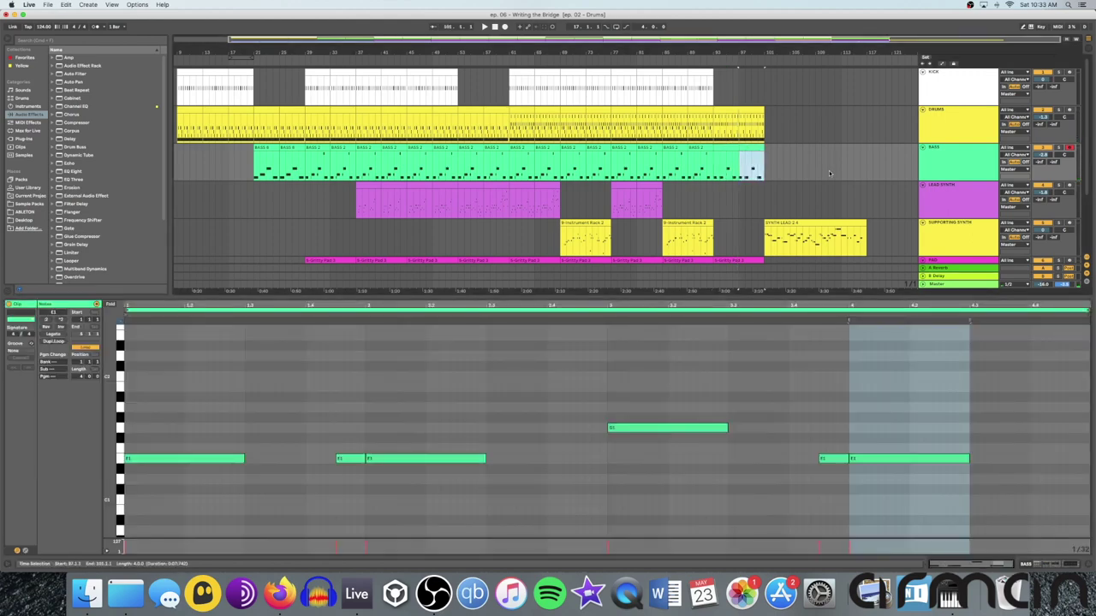
scroll(822, 176, "down", 3)
key("space")
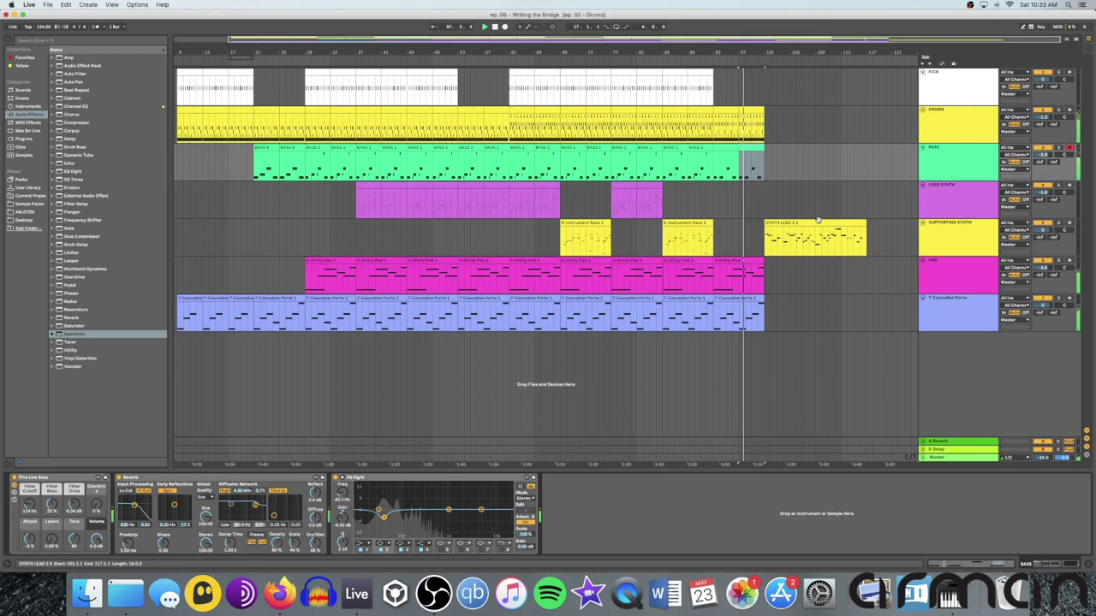
left_click(823, 229)
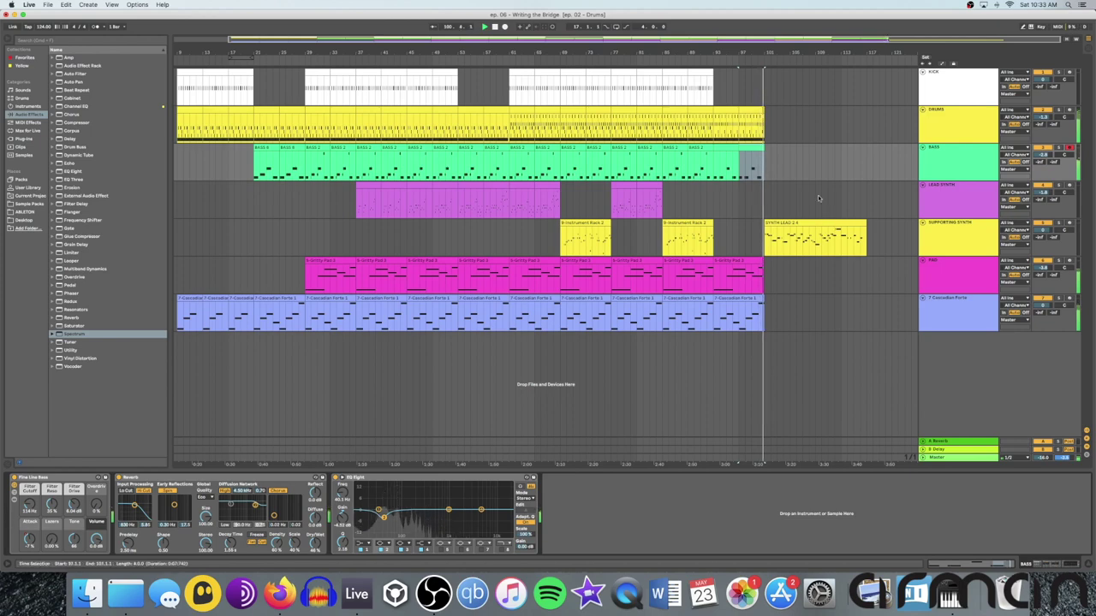
key("space")
Select both new bass clips from bar 93 to 101 and duplicate them four times, extending the bass to bar 133.
left_click(721, 152)
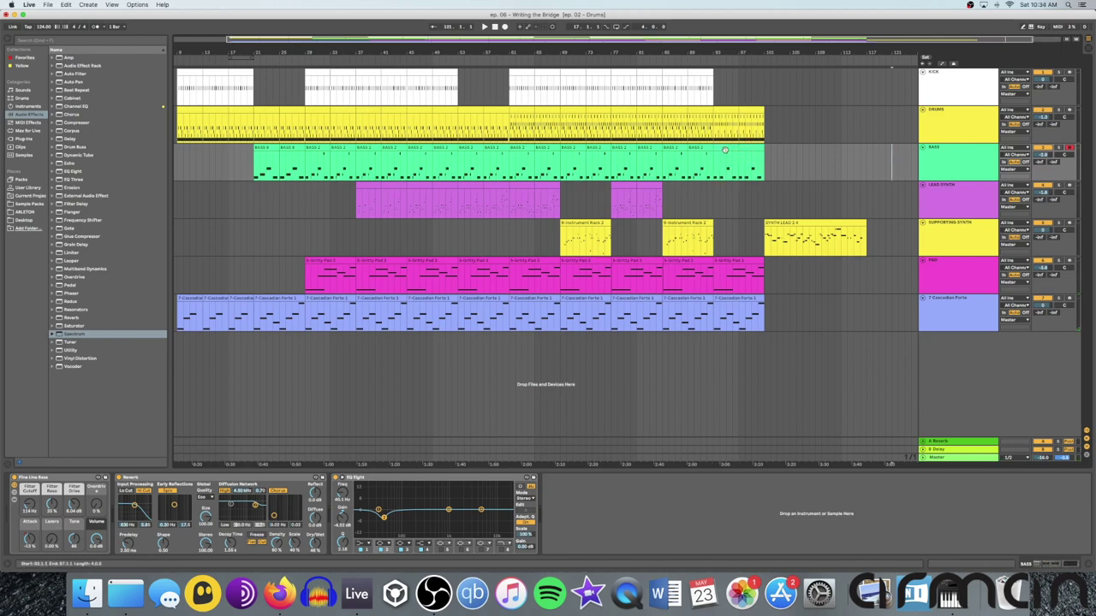
scroll(732, 160, "right", 2)
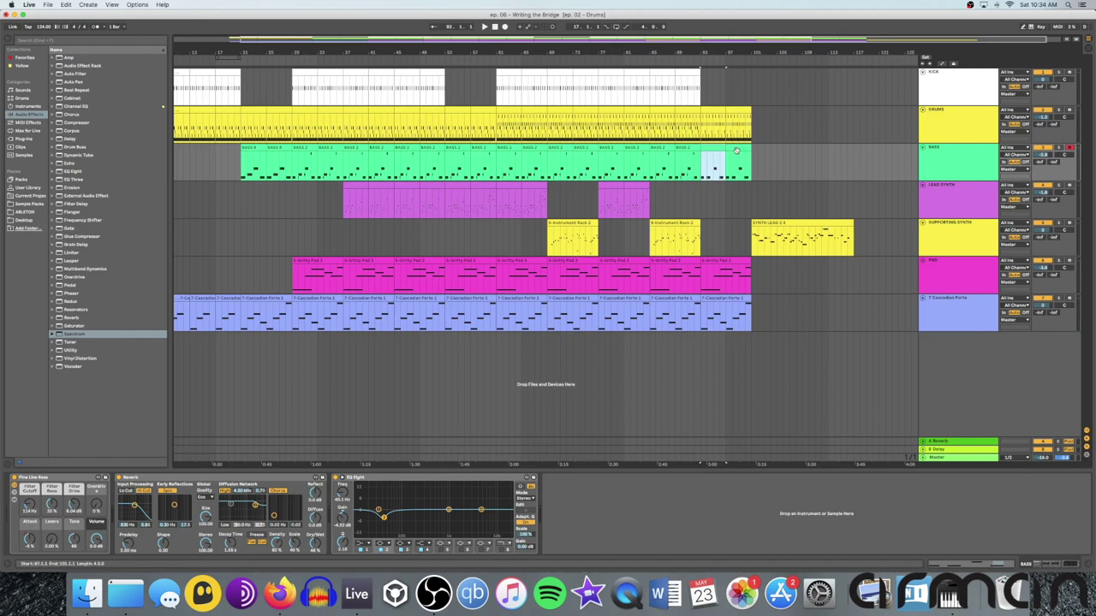
left_click(737, 151, "shift")
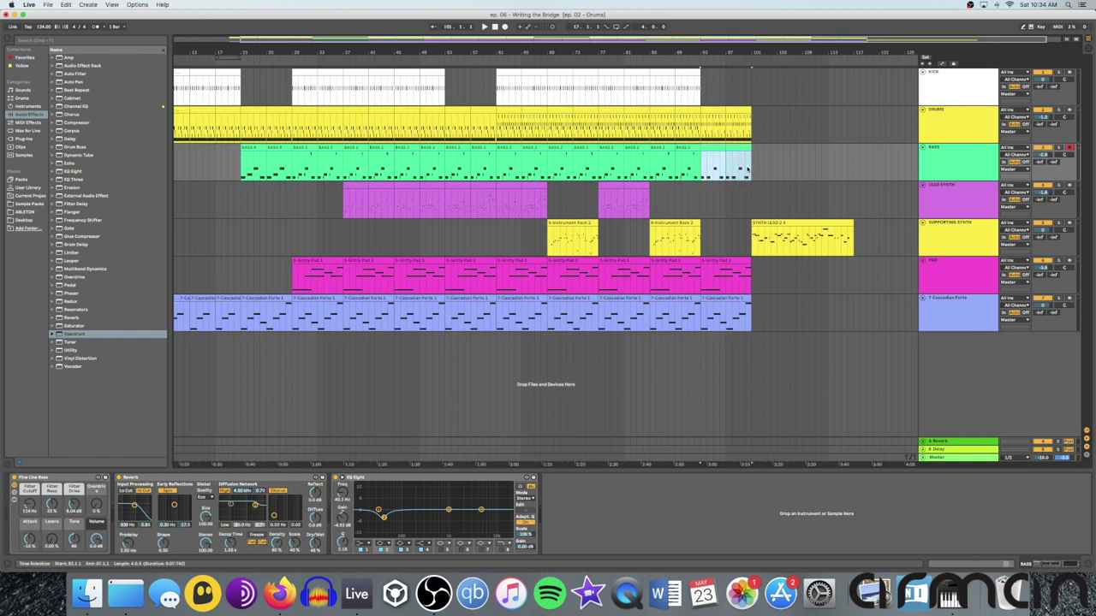
left_click(785, 163)
left_click(719, 149)
key("super+d")
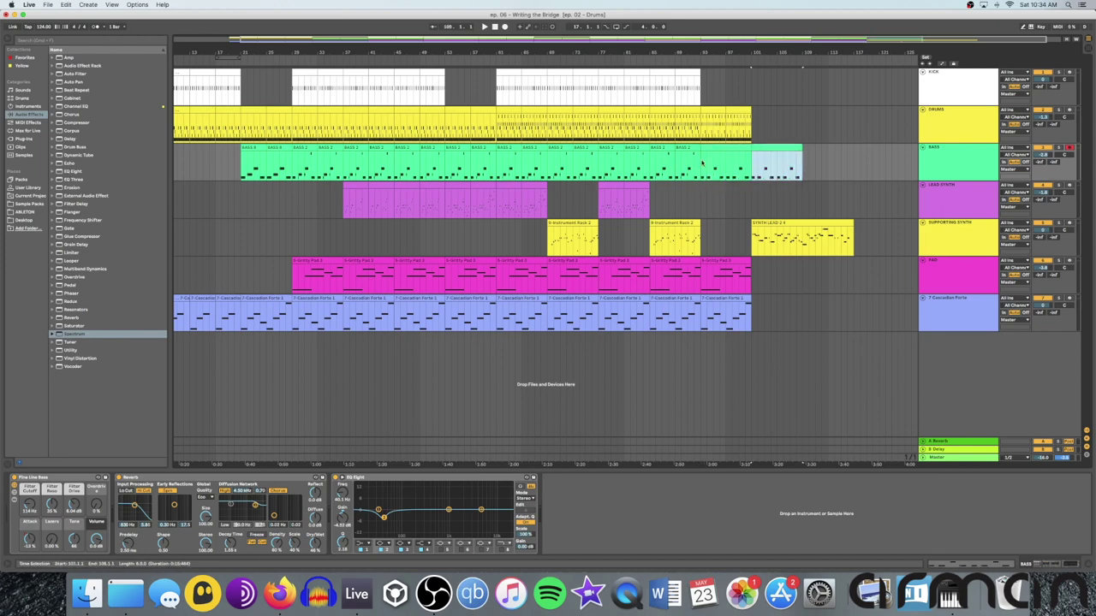
key("super+d")
key("super+d")
key("super+d")
Play the arrangement from bar 91 to check the new bass line leading into the supporting synth melody.
left_click(611, 166)
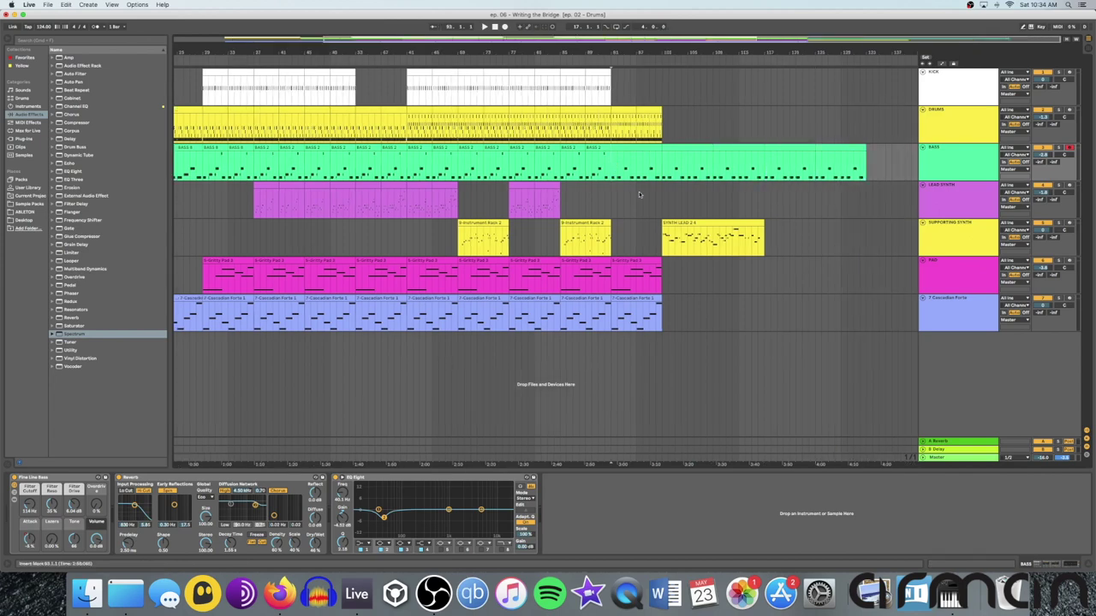
left_click(598, 100)
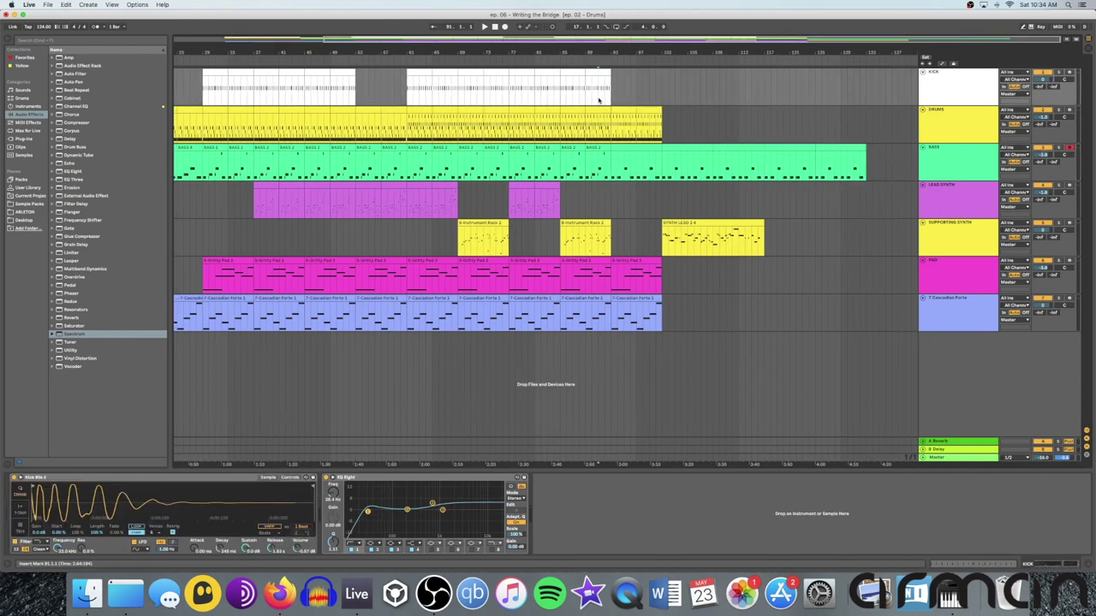
key("space")
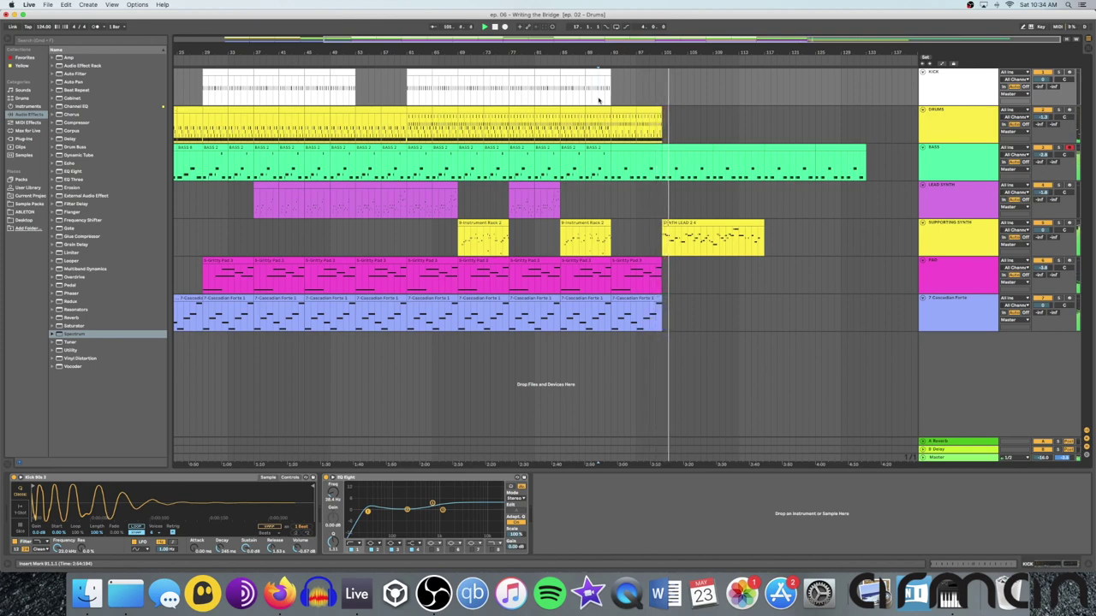
scroll(610, 104, "left", 1)
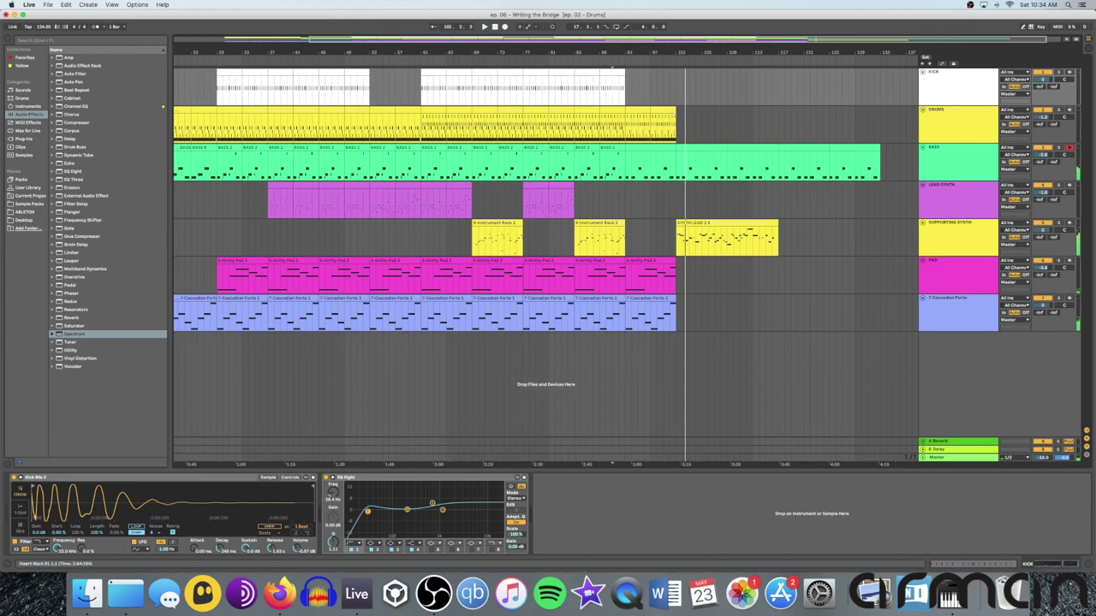
key("space")
Duplicate the last drum clip twice to extend the drums to bar 109.
left_click(668, 109)
key("super+d")
key("super+d")
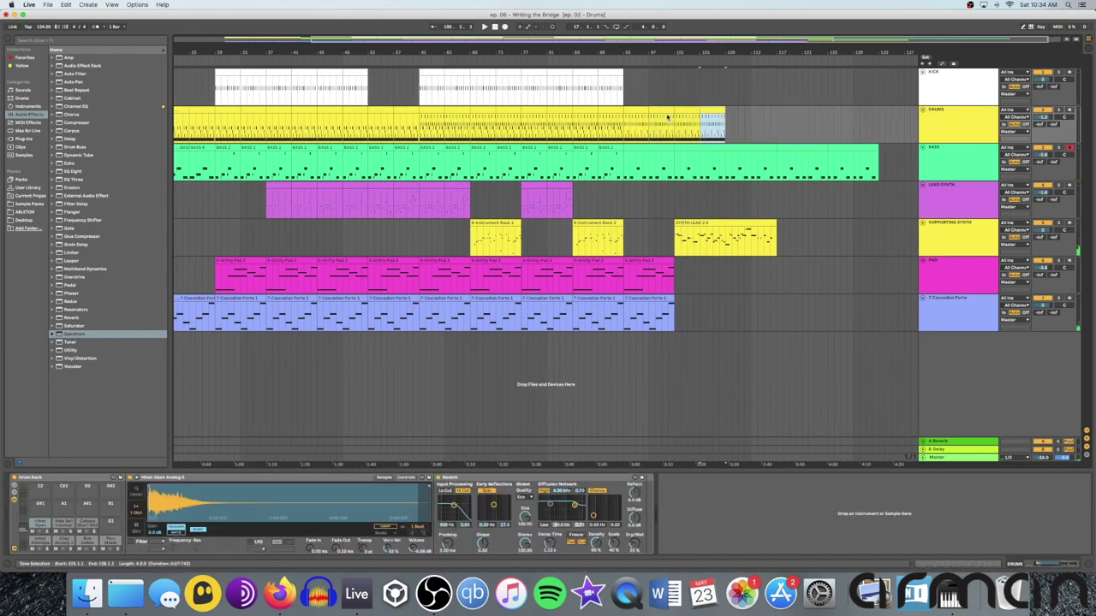
Duplicate the last pad and Cascadian Forte clips twice each to reach bar 117, and play from bar 99.
left_click(652, 263)
key("super+d")
key("super+d")
left_click(644, 298)
key("super+d")
key("super+d")
left_click(662, 204)
key("space")
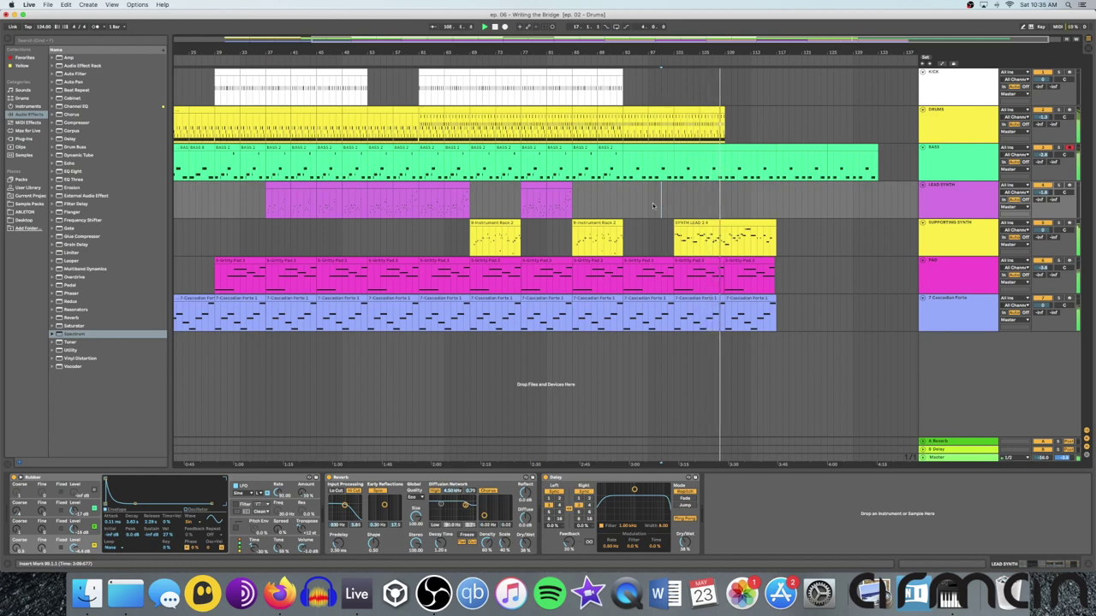
Duplicate the last drum clip twice more to extend the drums to bar 117.
left_click(714, 109)
key("super+d")
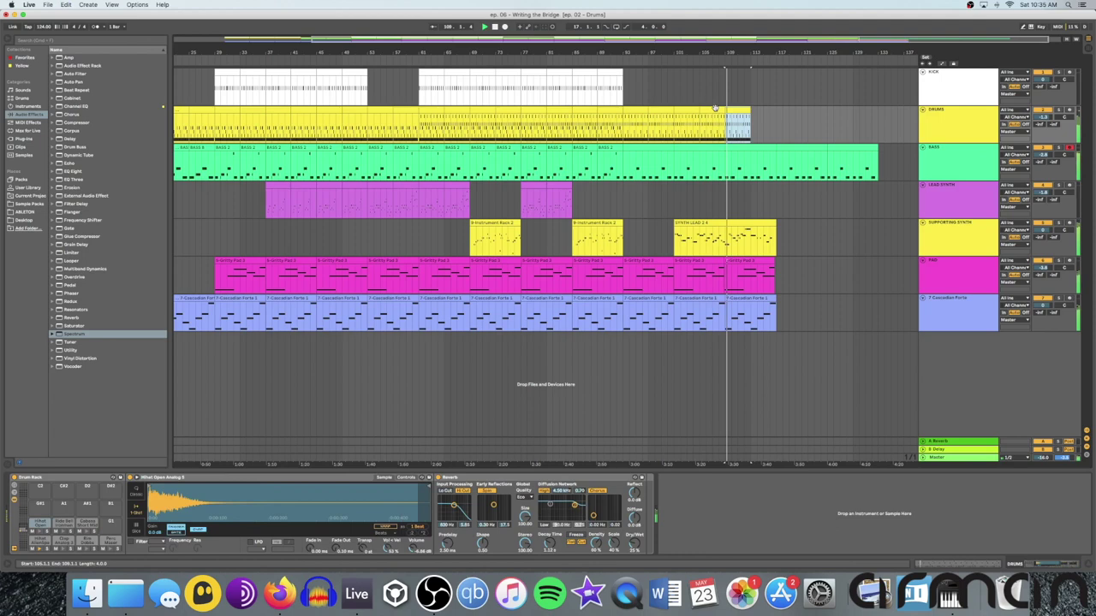
key("super+d")
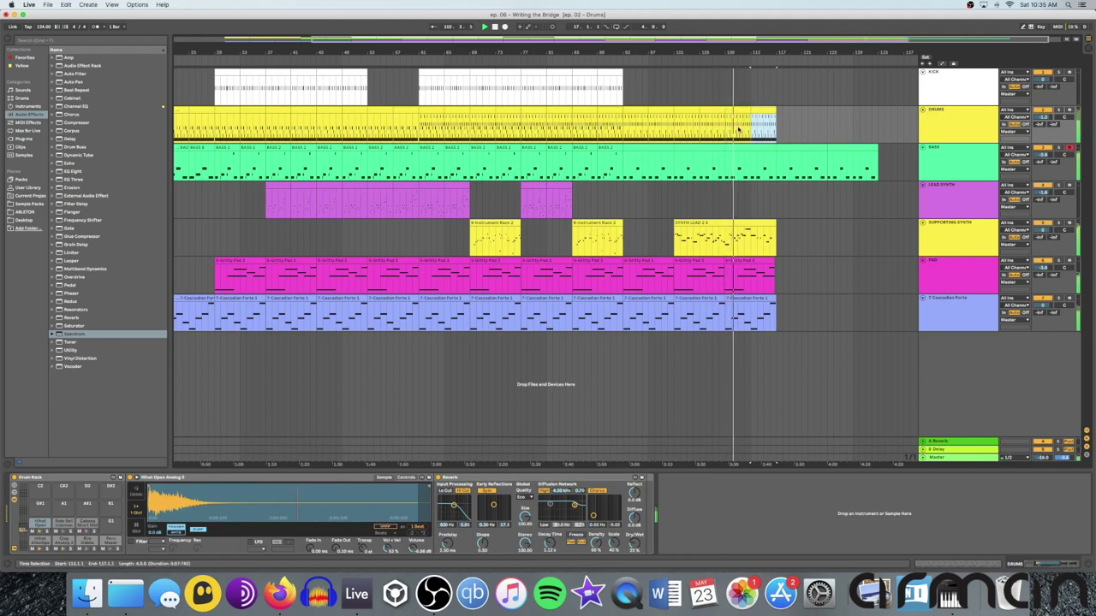
Play briefly from bar 93, stop, and delete all drum clips from bar 97 onward.
left_click(627, 127)
key("space")
key("space")
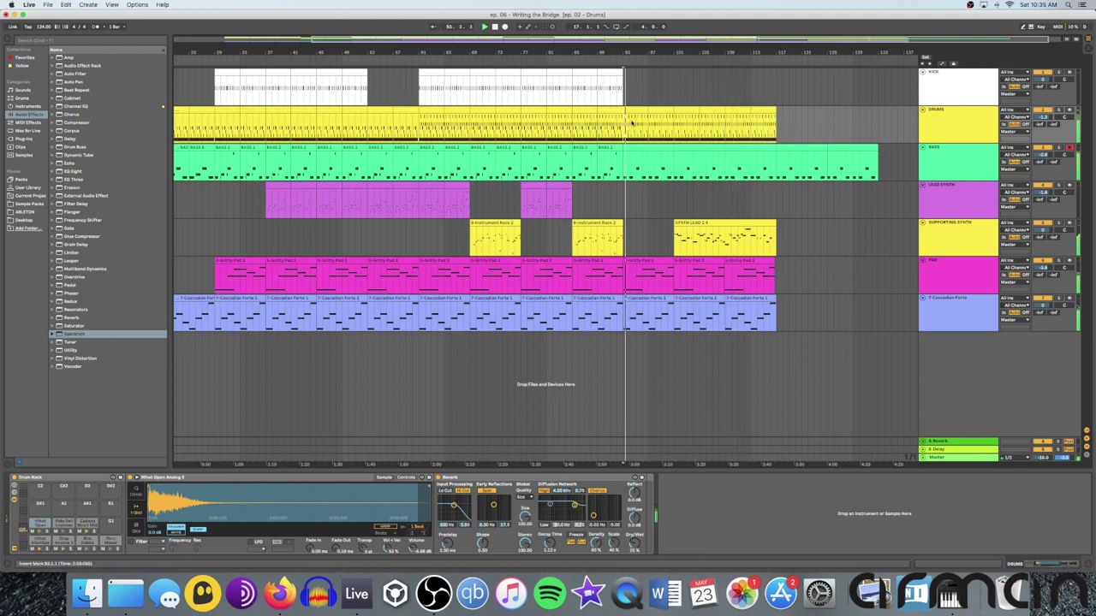
key("space")
left_click_drag(789, 118, 734, 112)
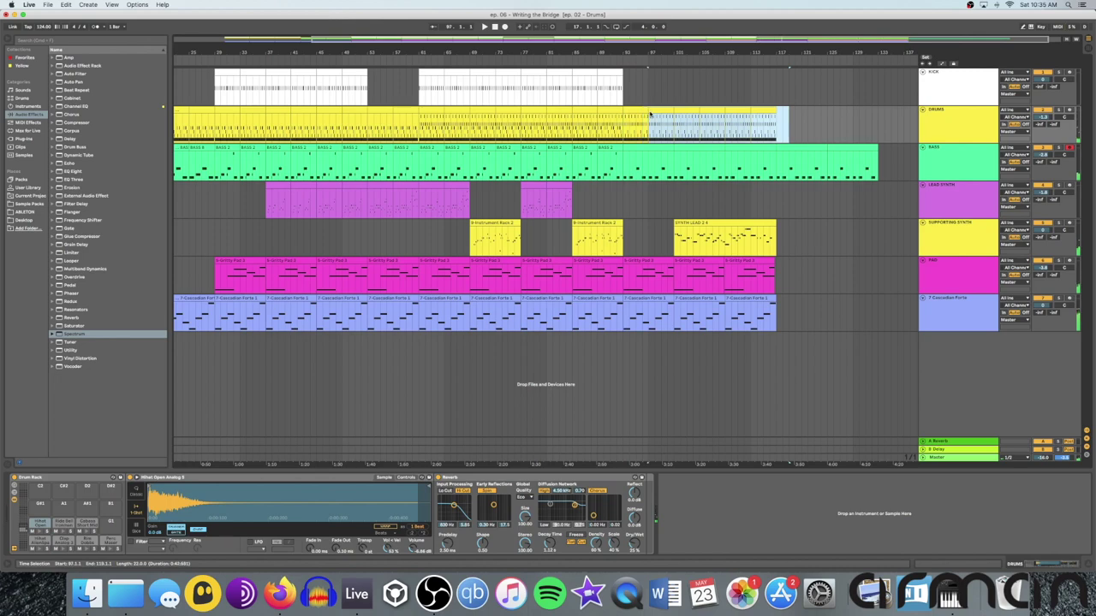
key("Delete")
Open the drum clip at bar 93 and delete all of its Clap Analog notes.
left_click(633, 113)
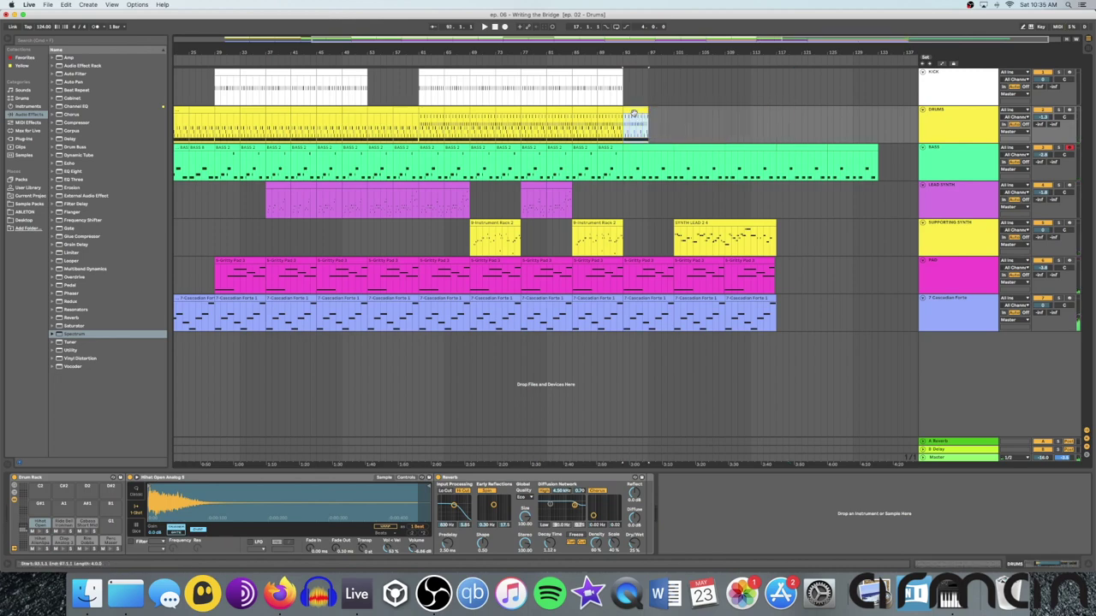
double_click(634, 112)
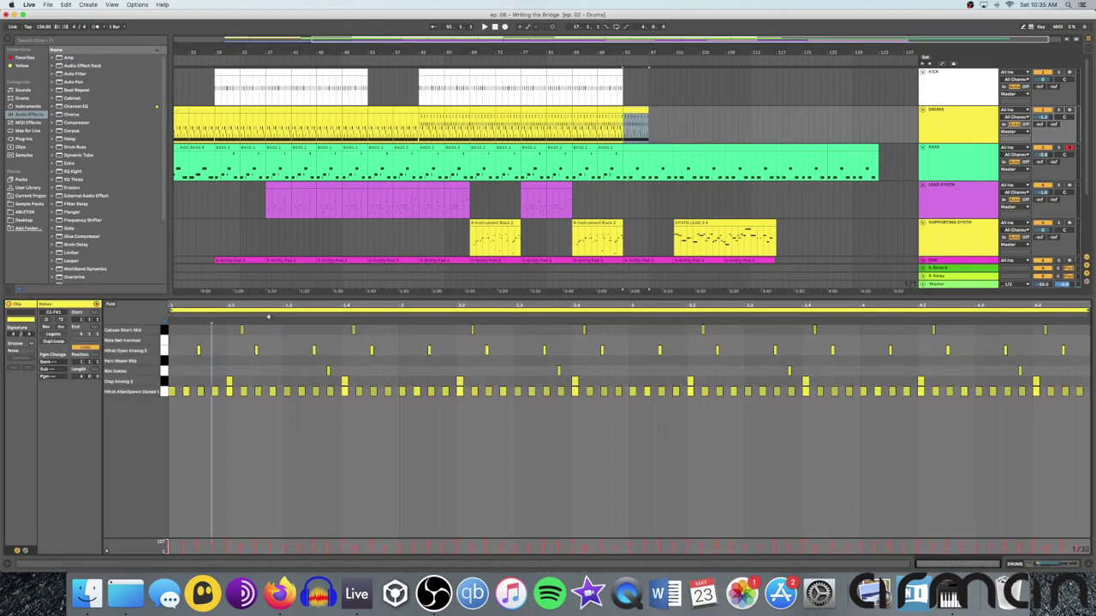
left_click(164, 381)
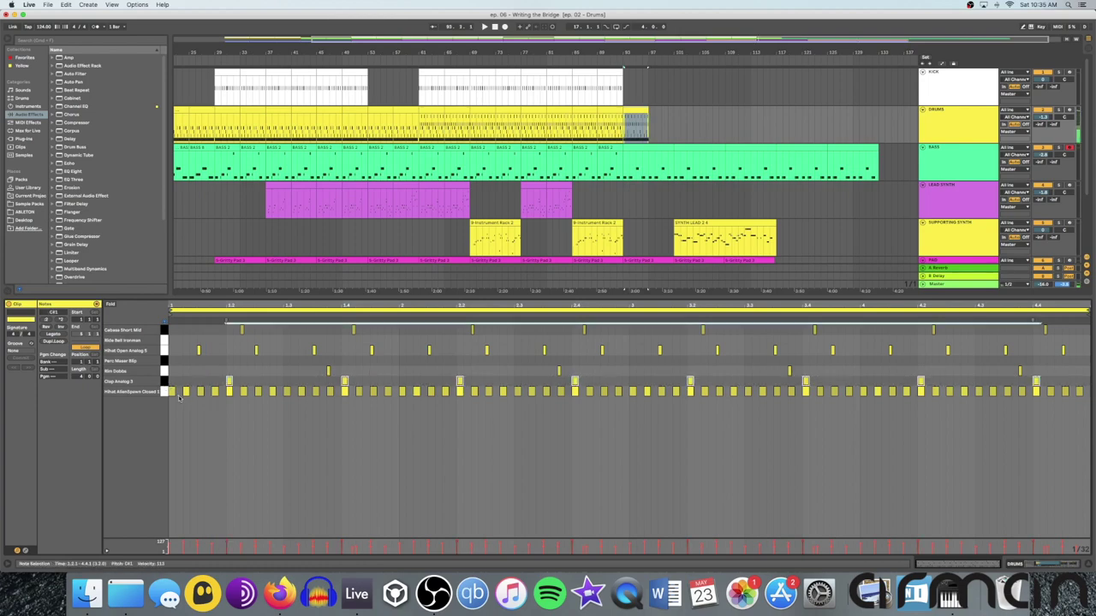
left_click(201, 396)
Duplicate the clap-free drum clip at bar 93 repeatedly to fill the drums up to bar 117.
left_click_drag(660, 114, 635, 107)
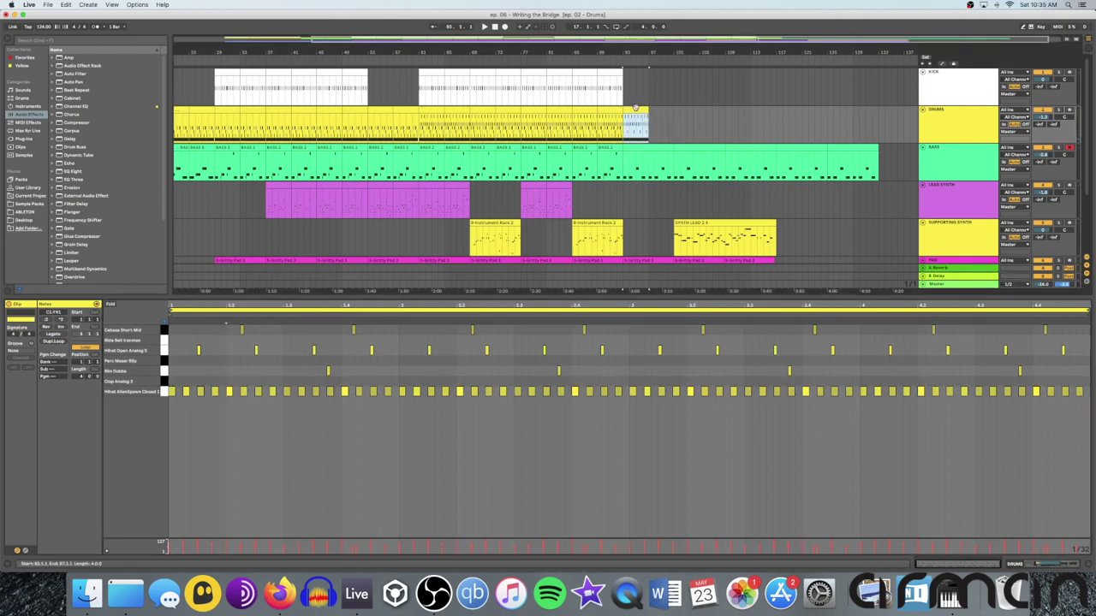
key("super+d")
key("super+d")
key("super+d")
key("super+d")
key("super+d")
key("super+d")
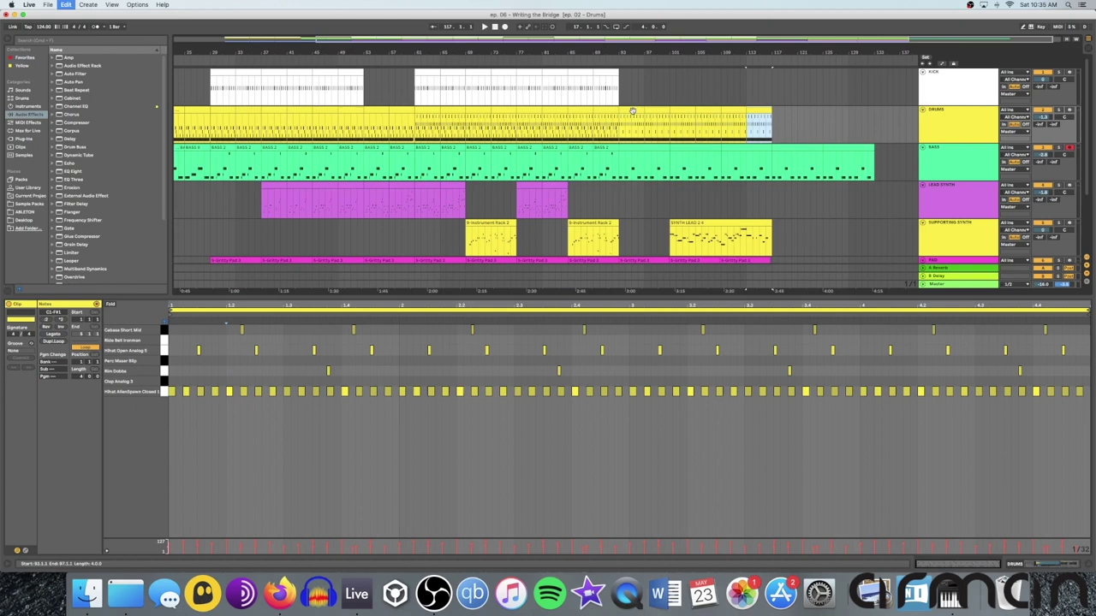
Play the bridge from bar 99 to hear the clap-free drums, with the drum track's devices shown.
scroll(642, 125, "down", 1)
key("Delete")
left_click(654, 125)
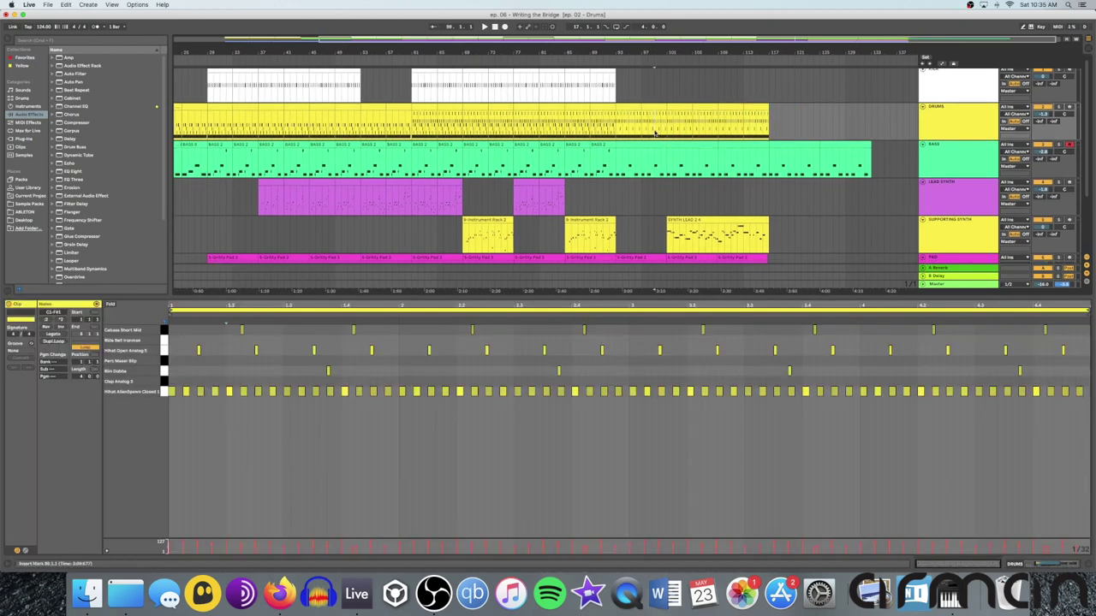
key("space")
key("shift+Tab")
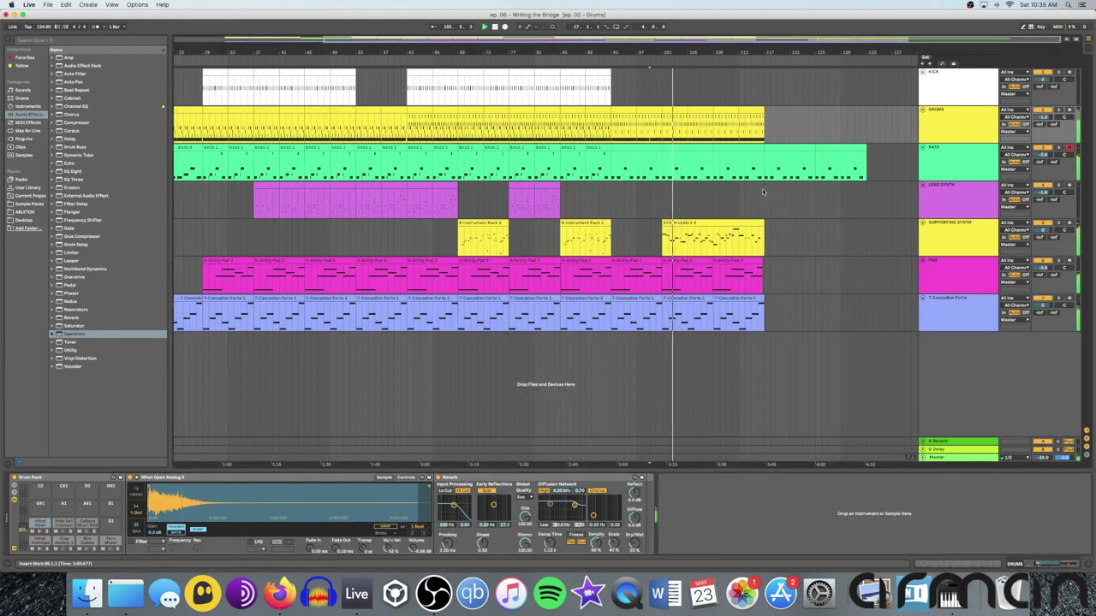
Delete the surplus bass clips from bar 117 to bar 133 and stop playback.
left_click_drag(765, 164, 812, 158)
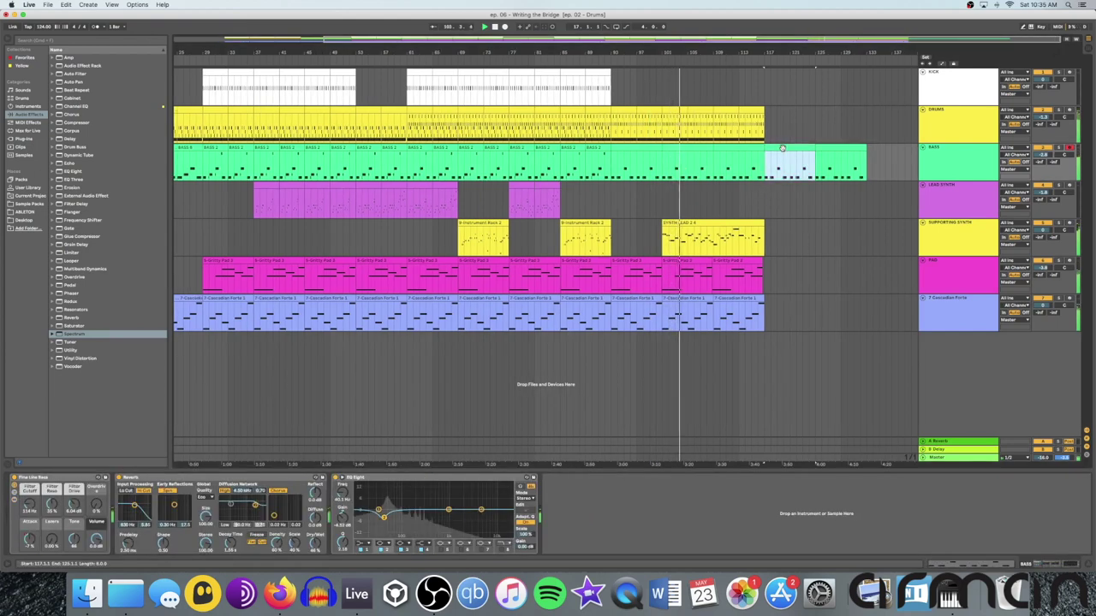
key("Delete")
left_click(830, 149)
key("Delete")
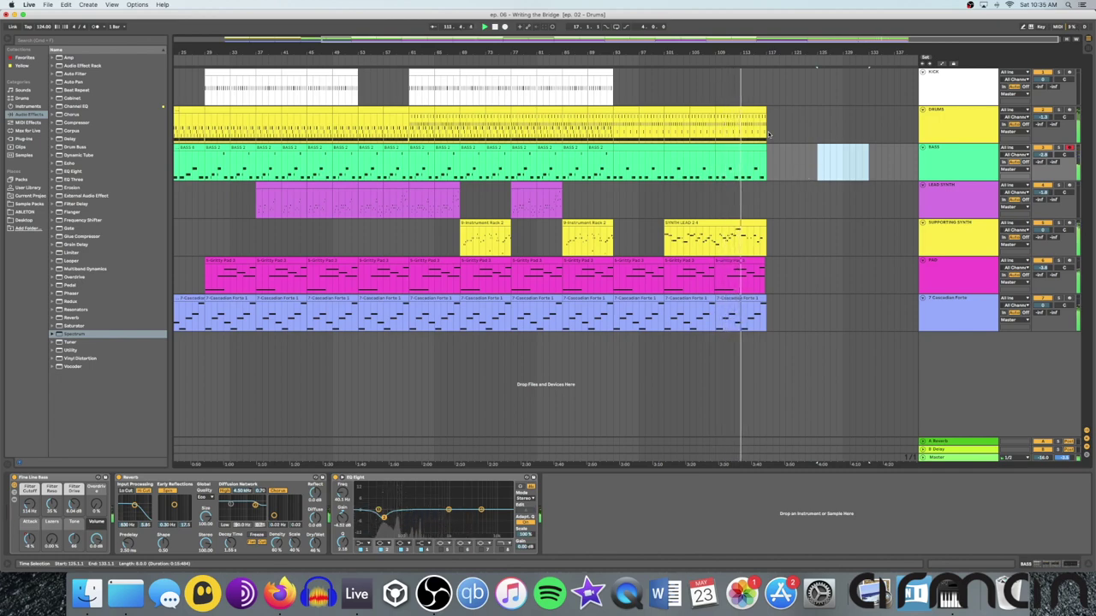
key("space")
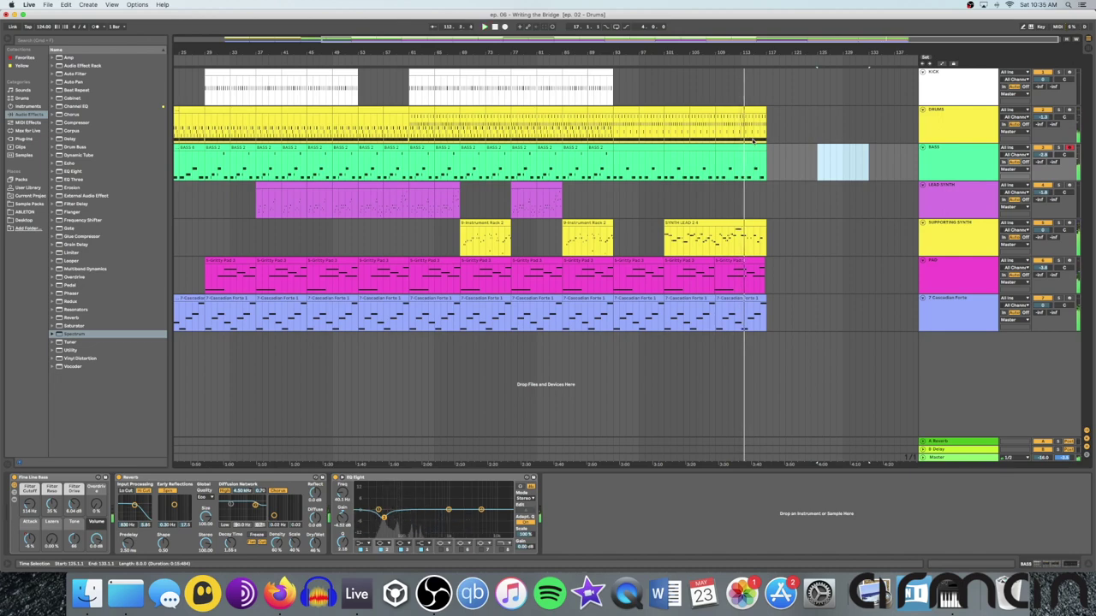
Delete the last drum clip at bar 113 and play the drumless ending from bar 112.
left_click(751, 112)
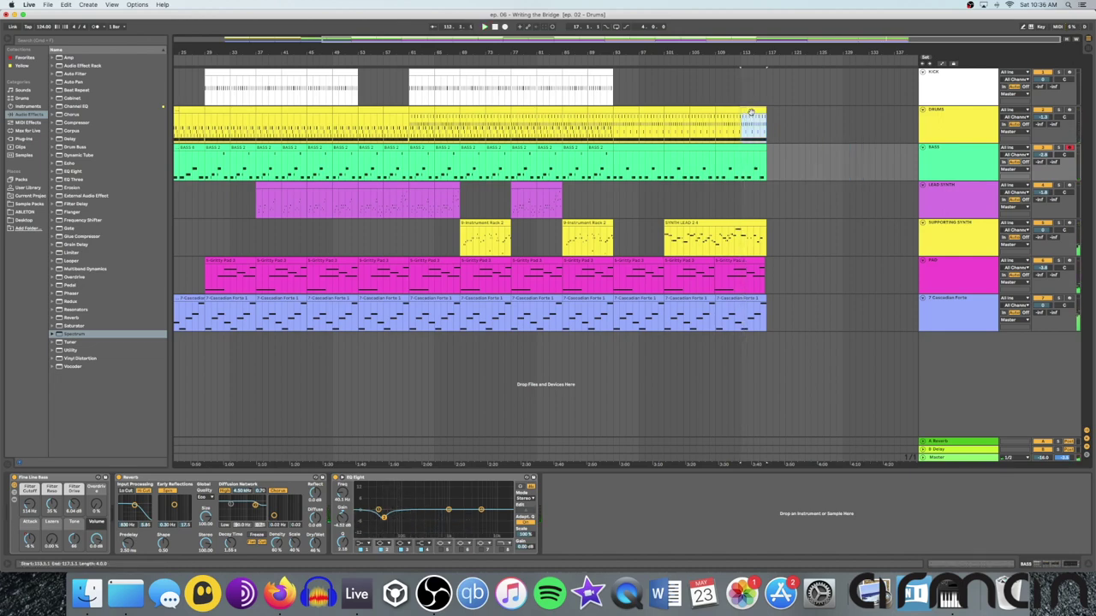
key("Delete")
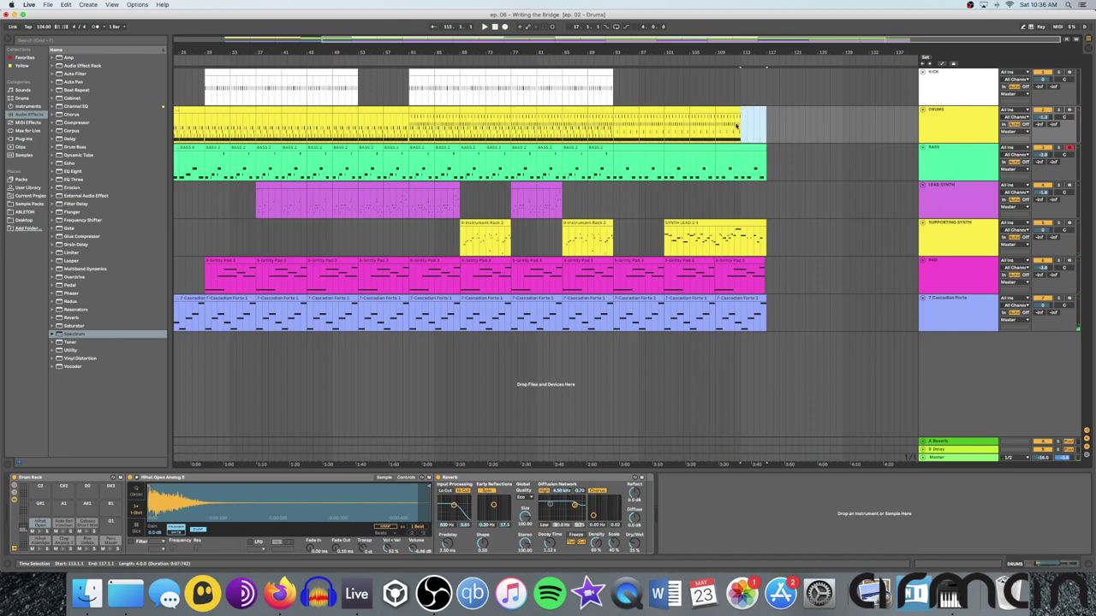
left_click(733, 127)
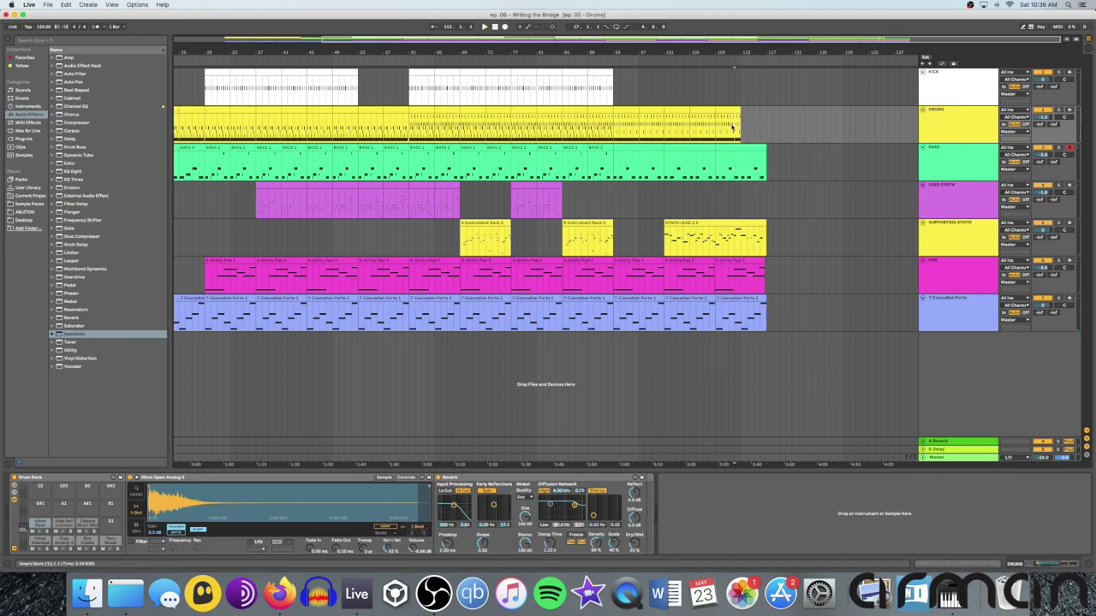
key("space")
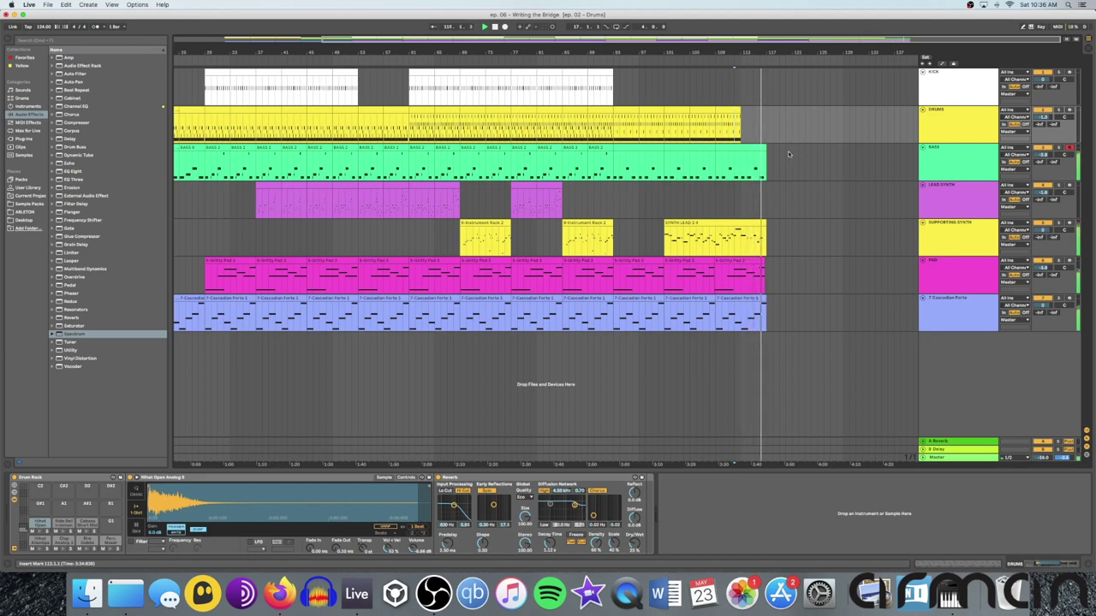
left_click(772, 225)
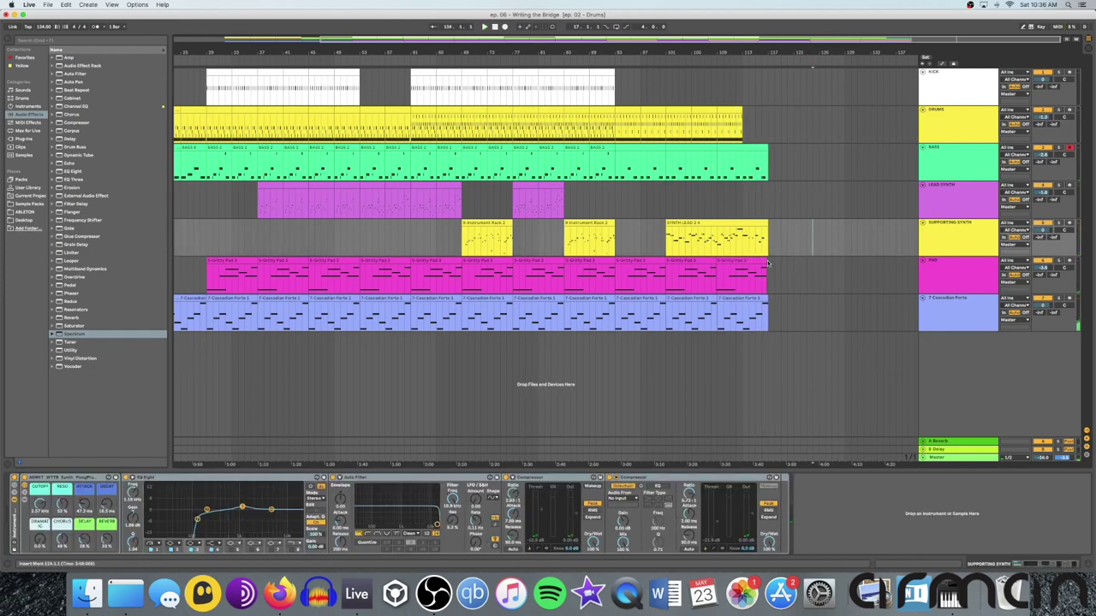
Delete the last two pad clips, the ones starting slightly before bars 101 and 109.
left_click(763, 261)
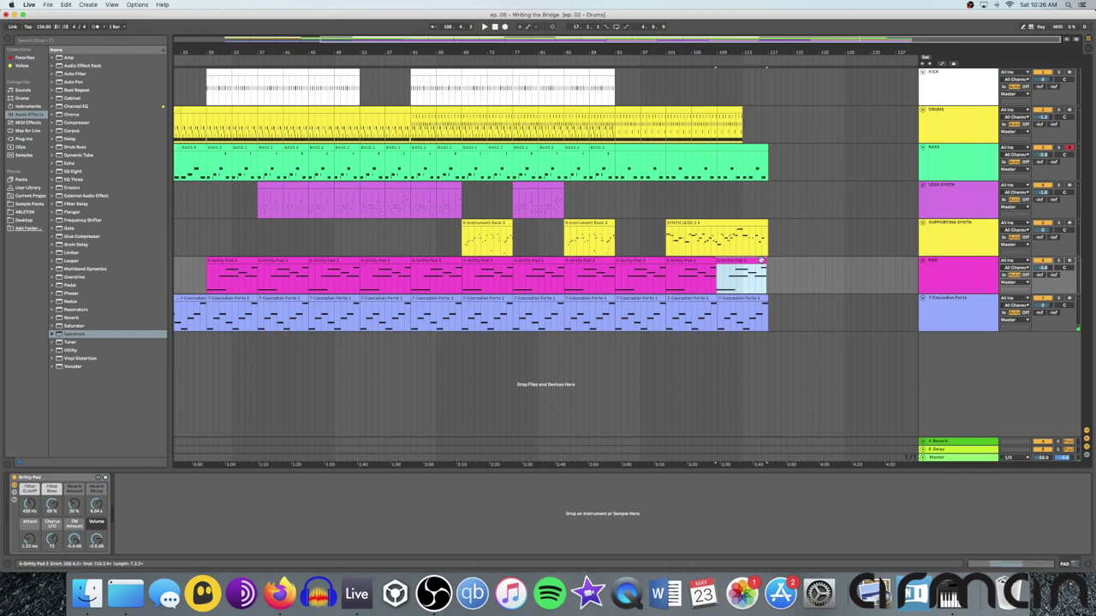
left_click_drag(715, 49, 715, 154)
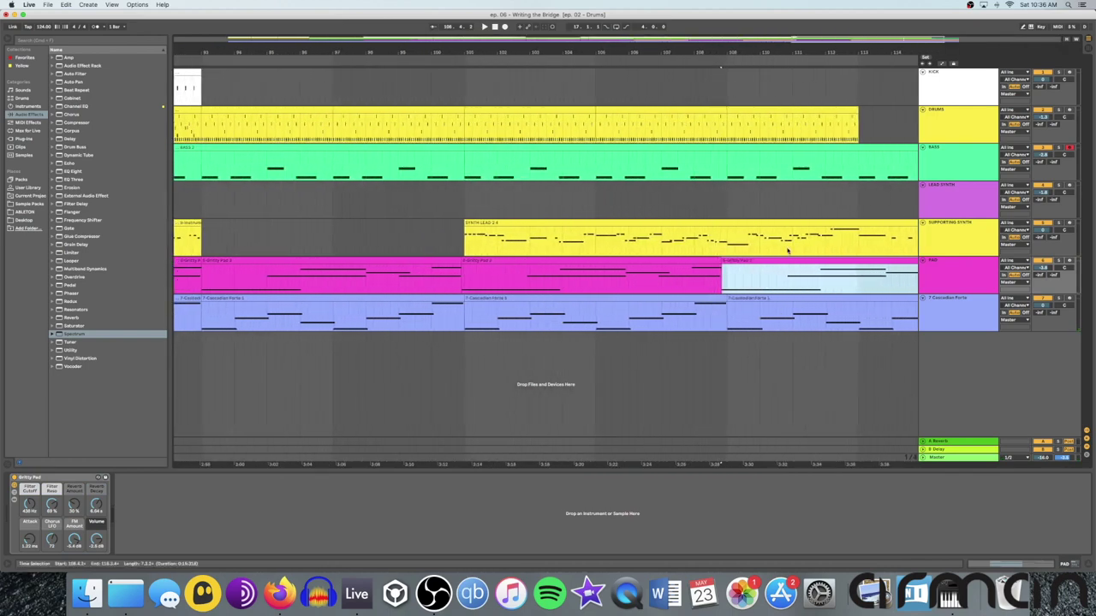
key("Delete")
left_click(631, 262)
key("Delete")
Extend the pad clip at bar 93 to end exactly at bar 101, and duplicate it twice up to bar 117.
scroll(473, 286, "left", 5)
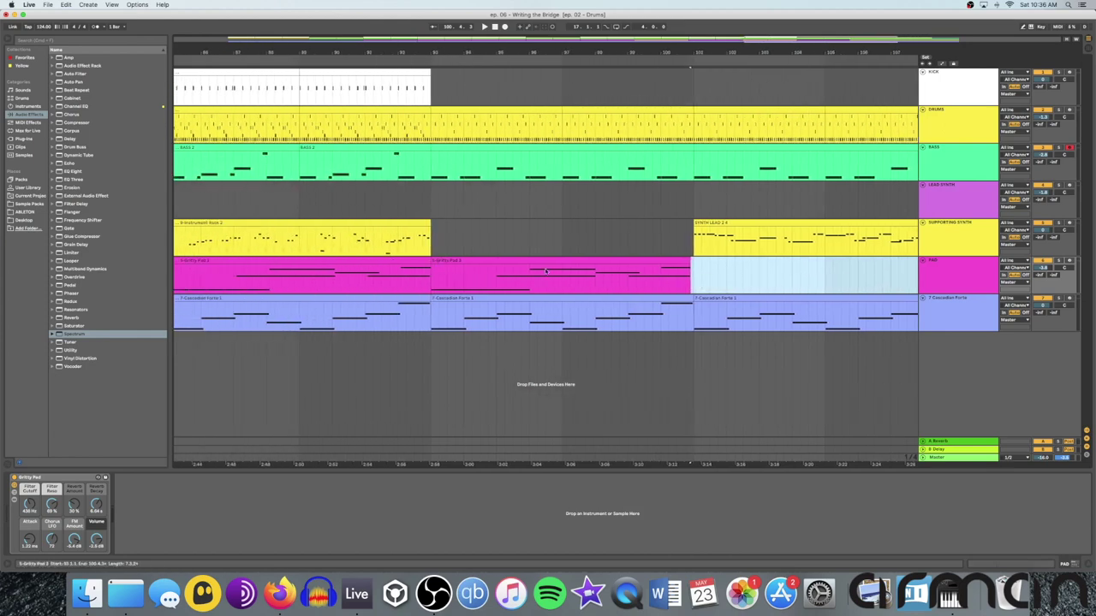
left_click(667, 288)
left_click(687, 259)
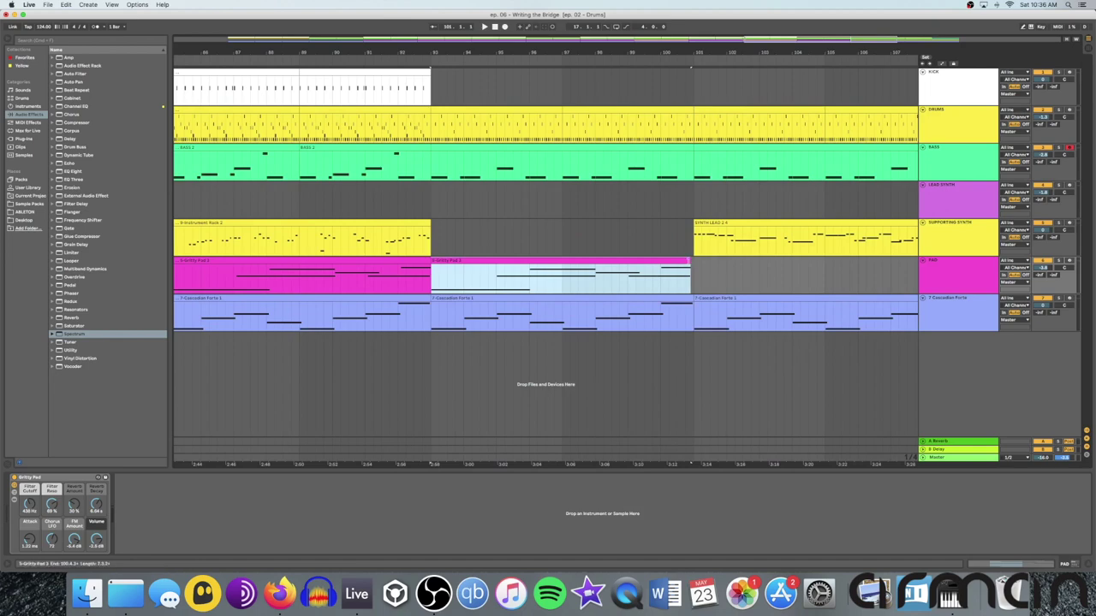
scroll(708, 271, "right", 5)
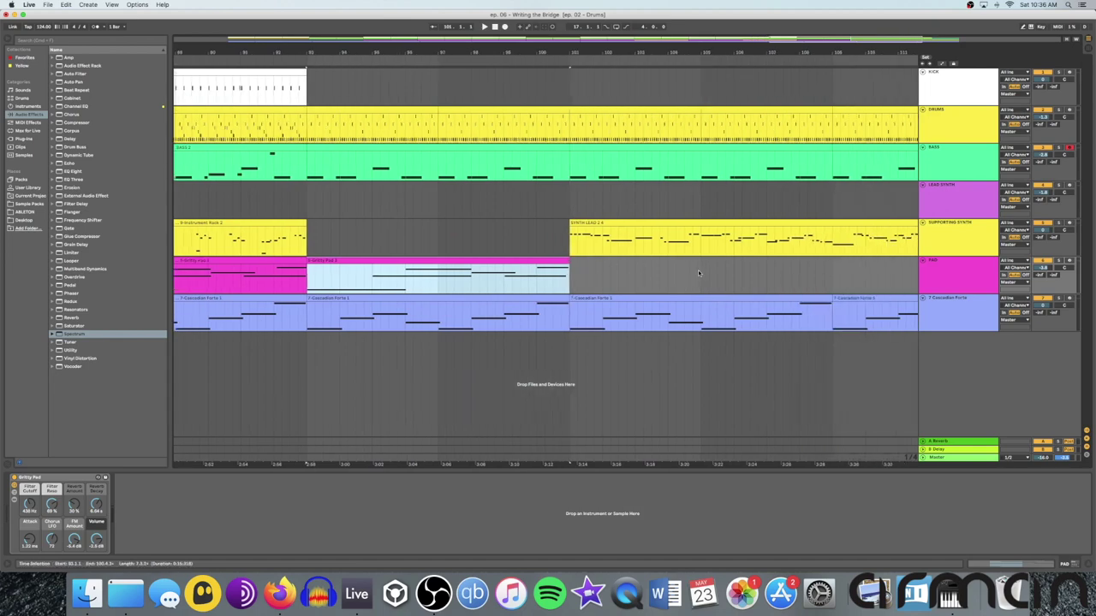
left_click(558, 274)
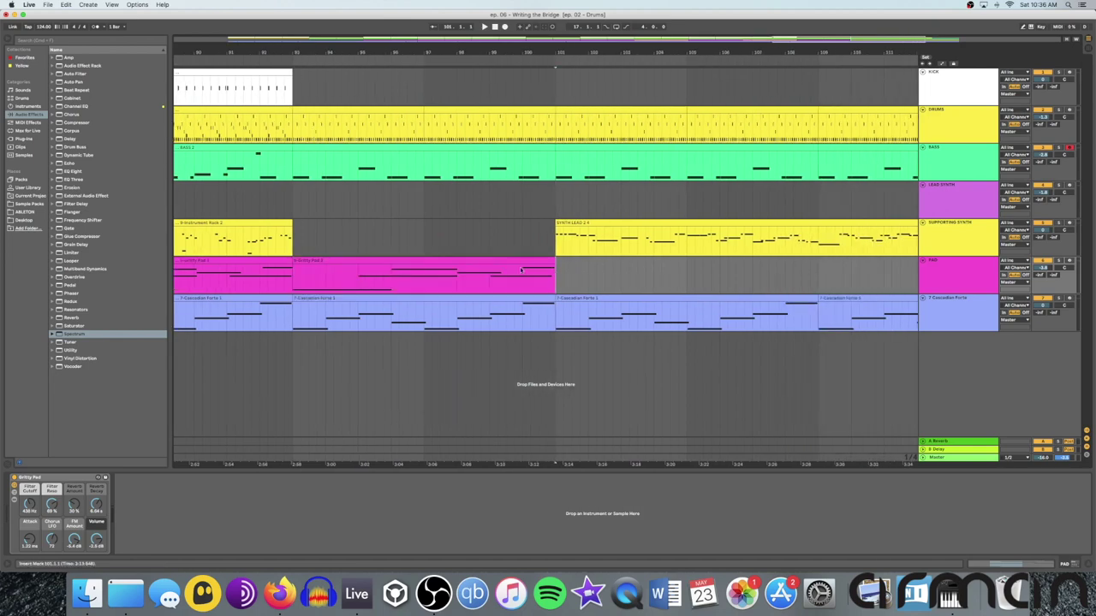
left_click(494, 260)
key("ctrl+d")
key("ctrl+d")
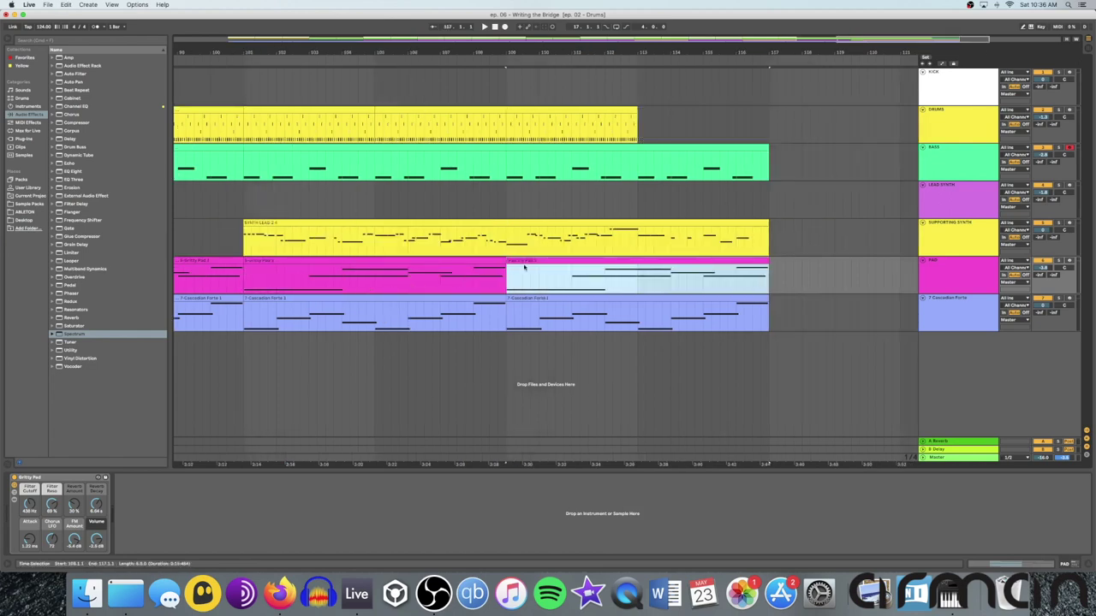
Copy the lead synth clip at bar 53 and paste it at bar 117, right after the bridge.
left_click_drag(595, 55, 754, 22)
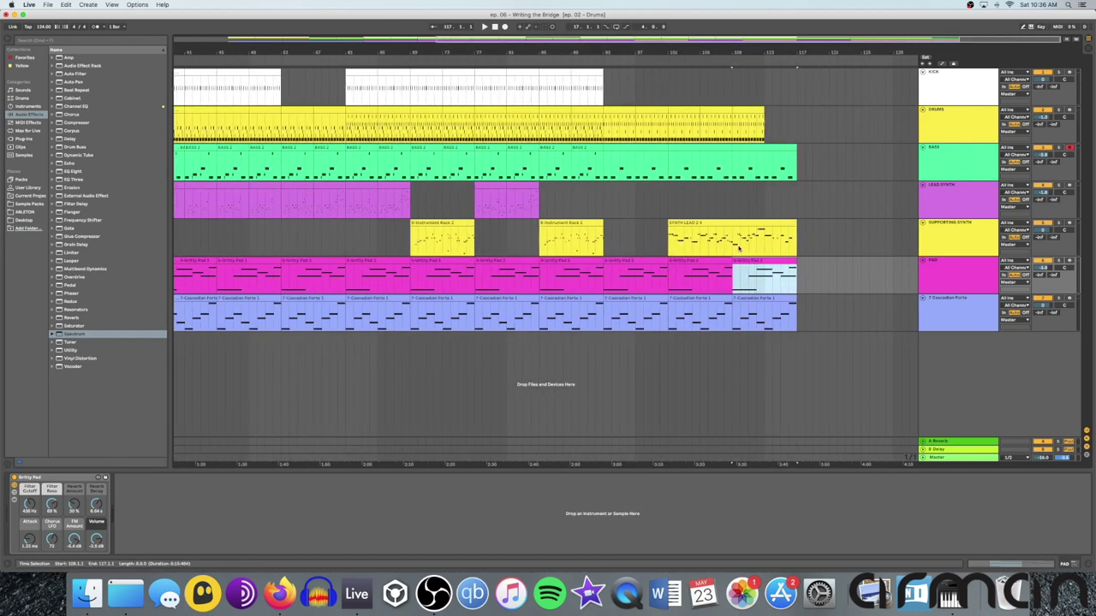
left_click(613, 215)
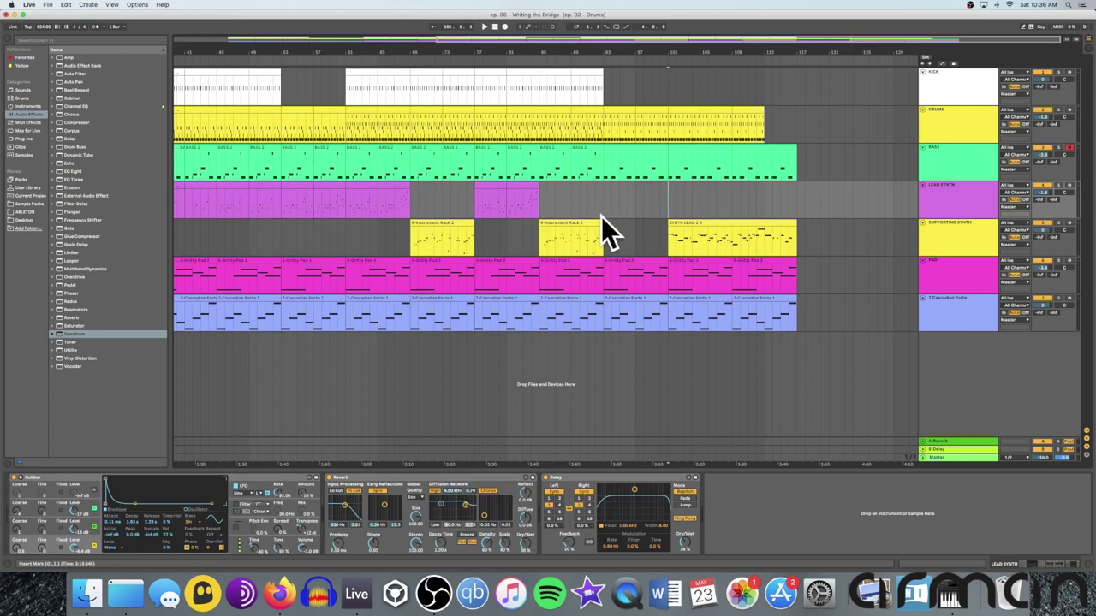
scroll(604, 218, "left", 5)
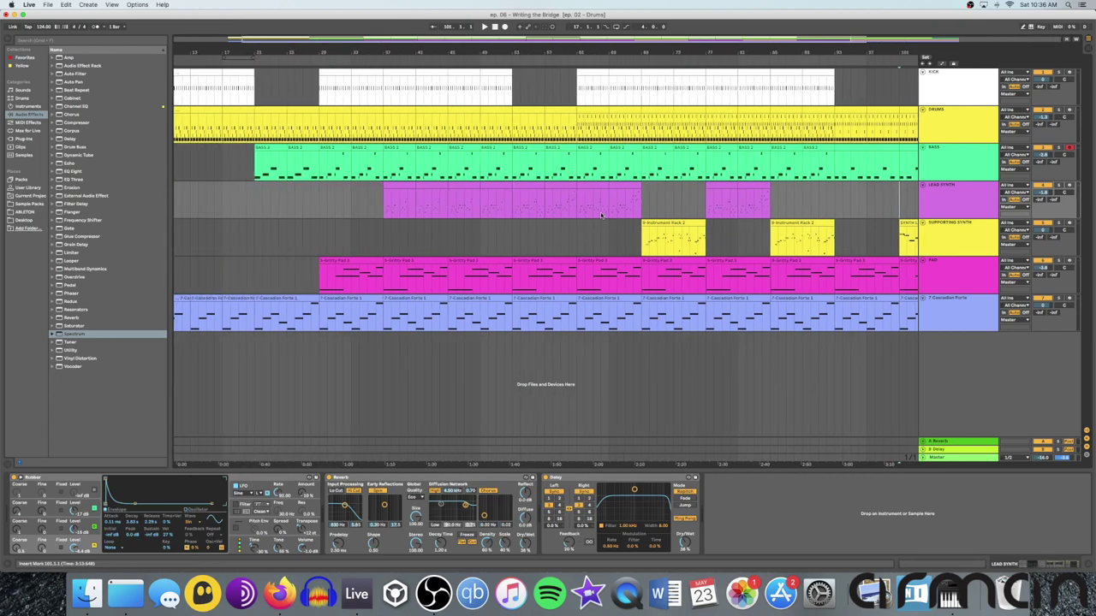
left_click(565, 189)
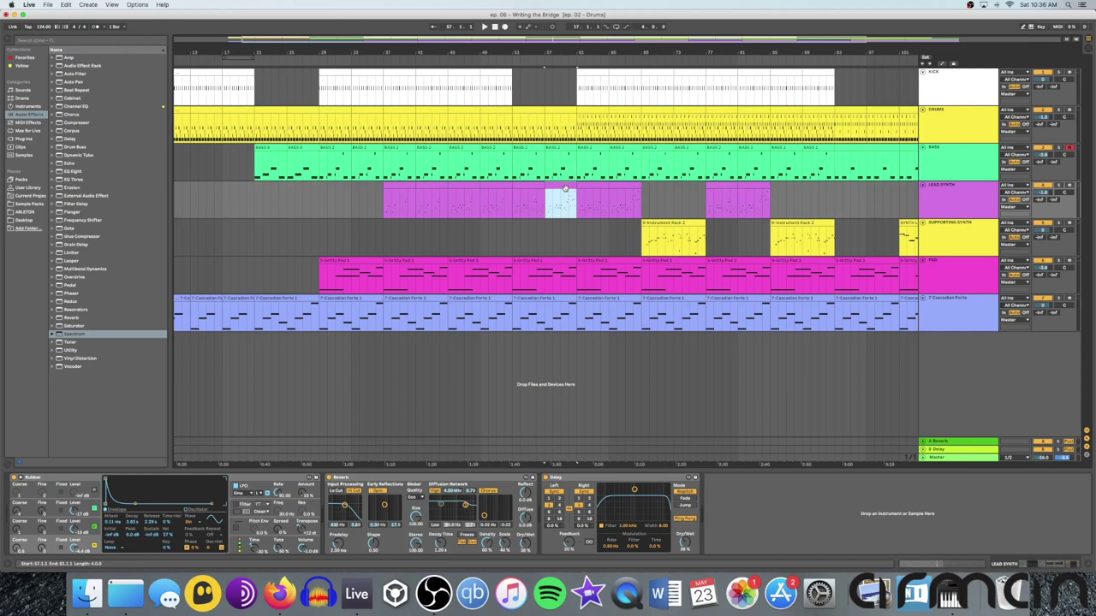
left_click(528, 187)
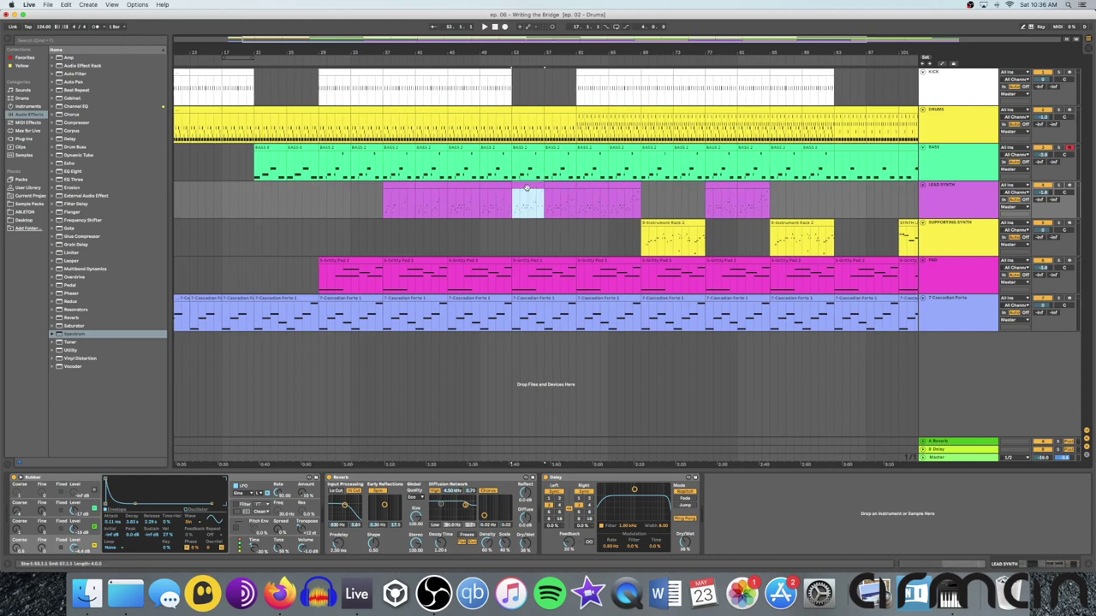
scroll(578, 204, "right", 5)
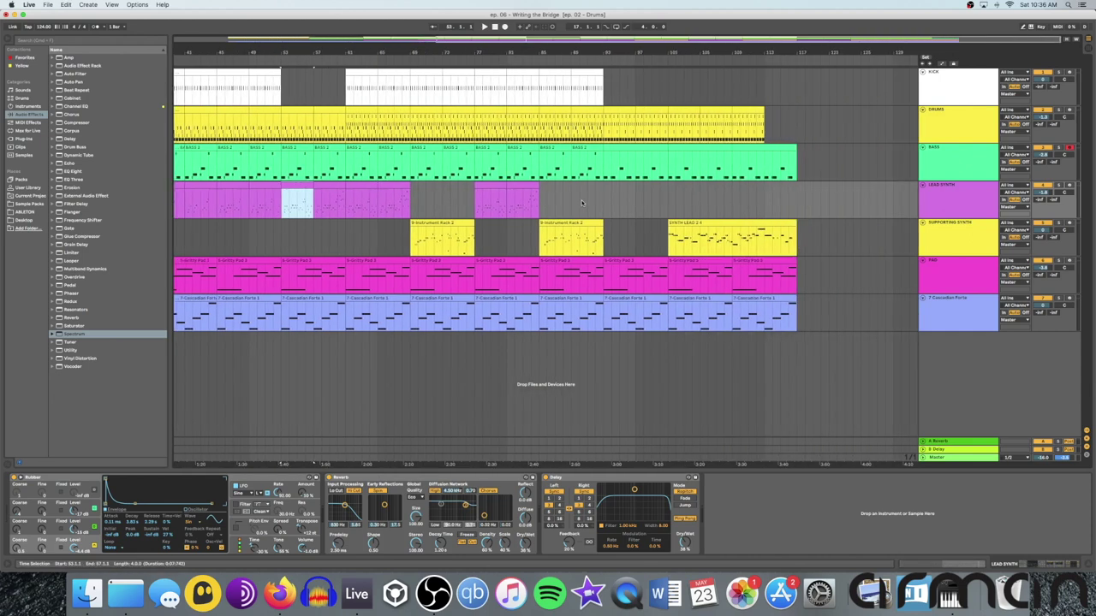
left_click(794, 198)
key("super+shift+m")
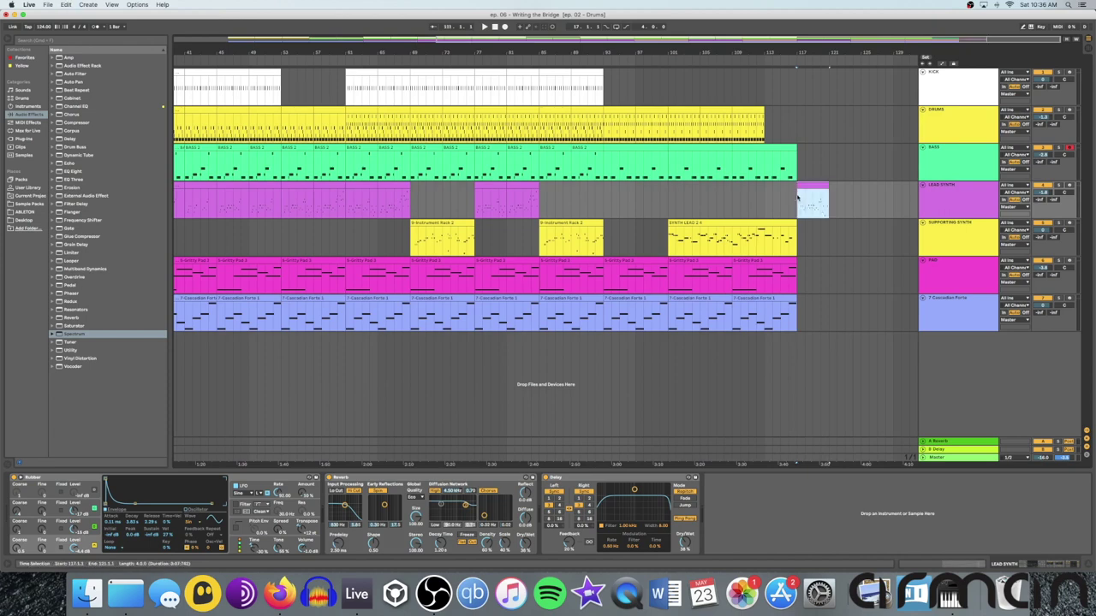
left_click(788, 199)
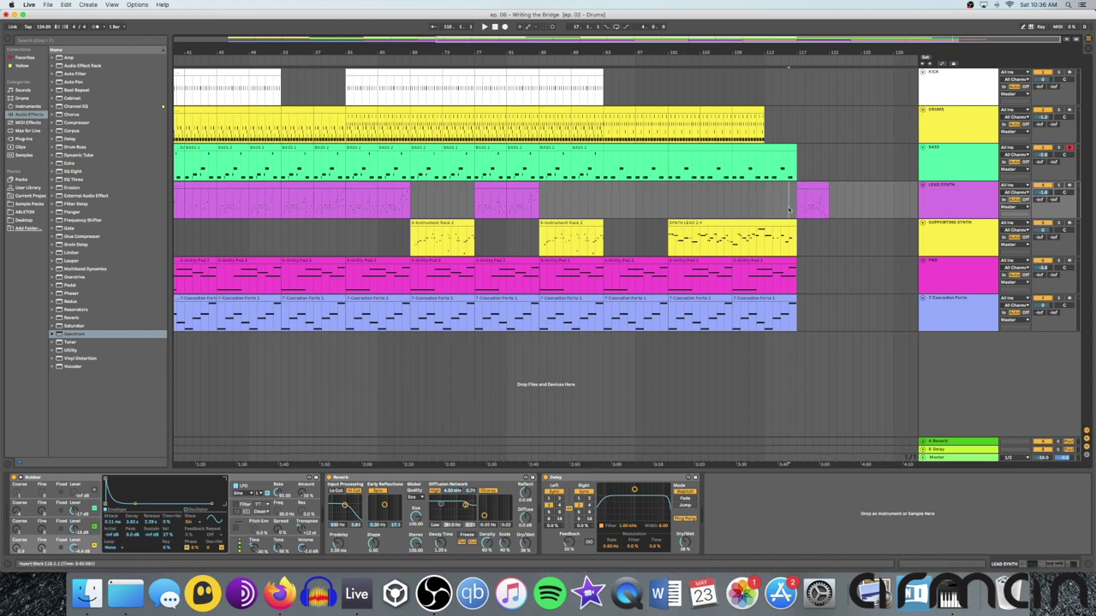
Duplicate the last pad and Cascadian Forte clips to extend both tracks to bar 125.
left_click(750, 261)
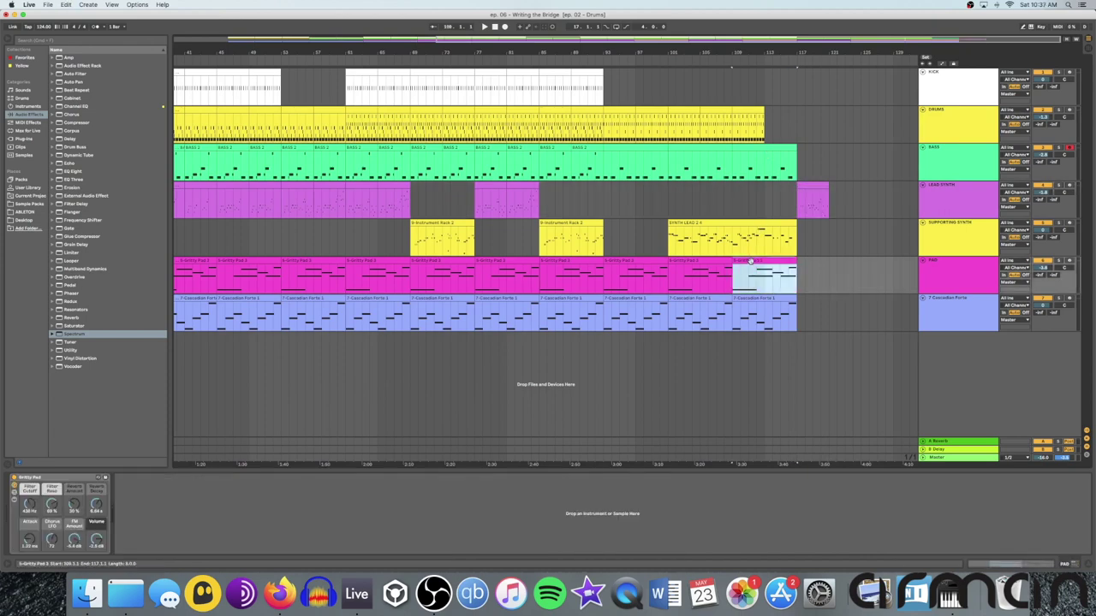
key("super+d")
left_click(759, 298)
key("super+d")
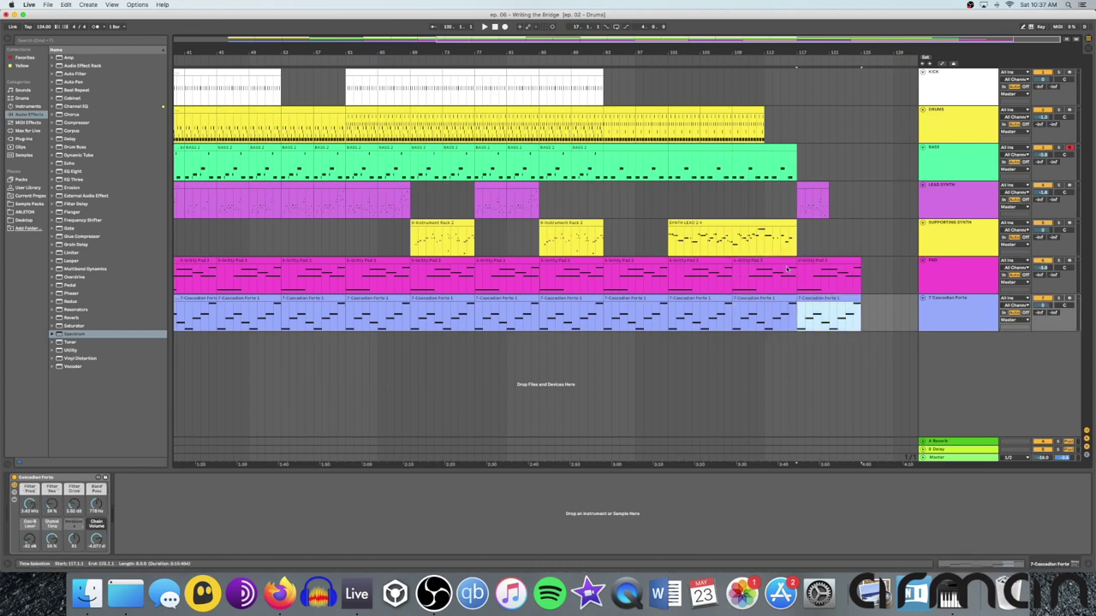
Play the lead synth's return from bar 117, and replay the transition from bar 112.
left_click(798, 198)
key("space")
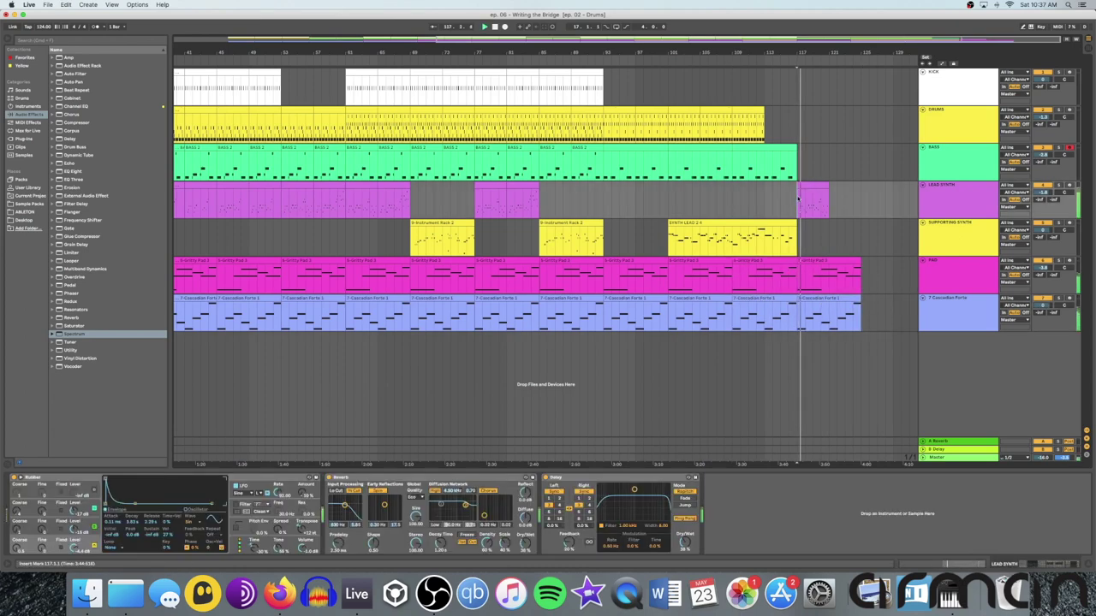
left_click(772, 201)
key("space")
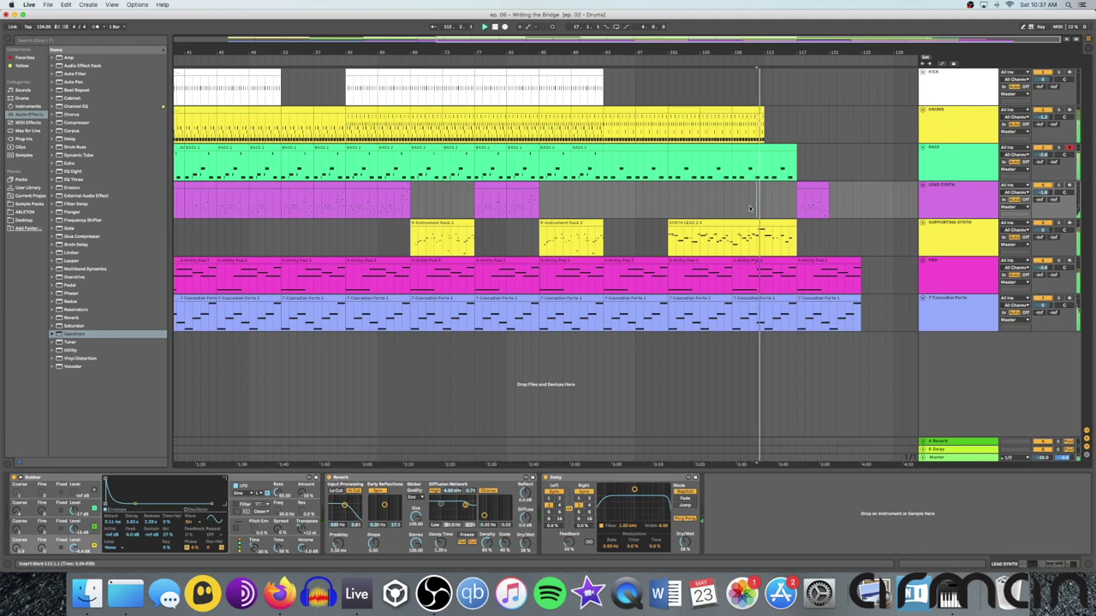
double_click(754, 48)
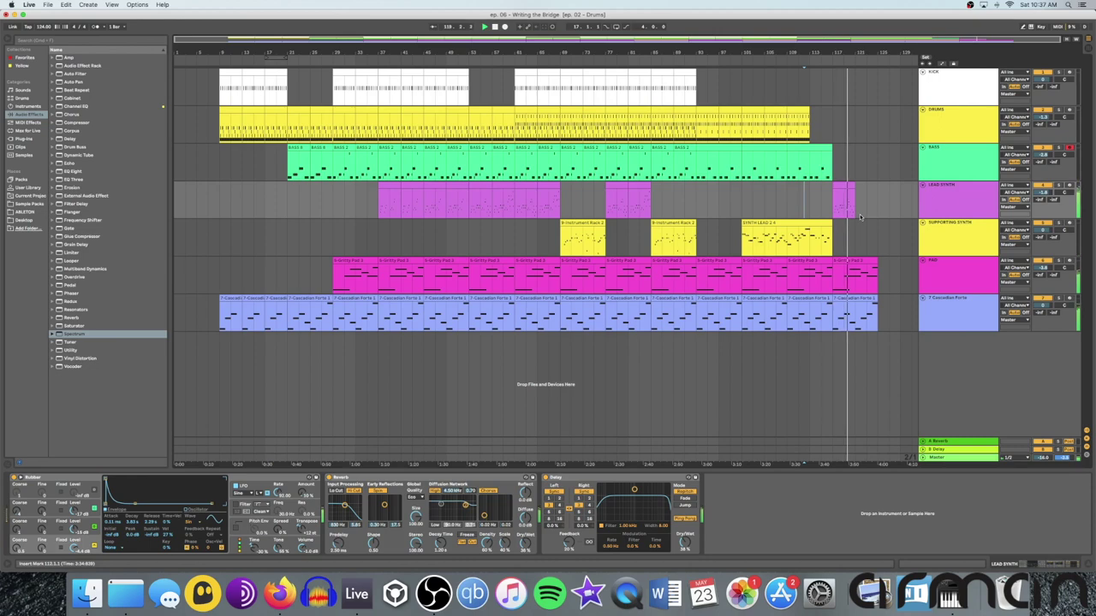
Copy the lead synth clip at bar 57 to bar 121 and play it back from bar 123.
left_click(504, 190)
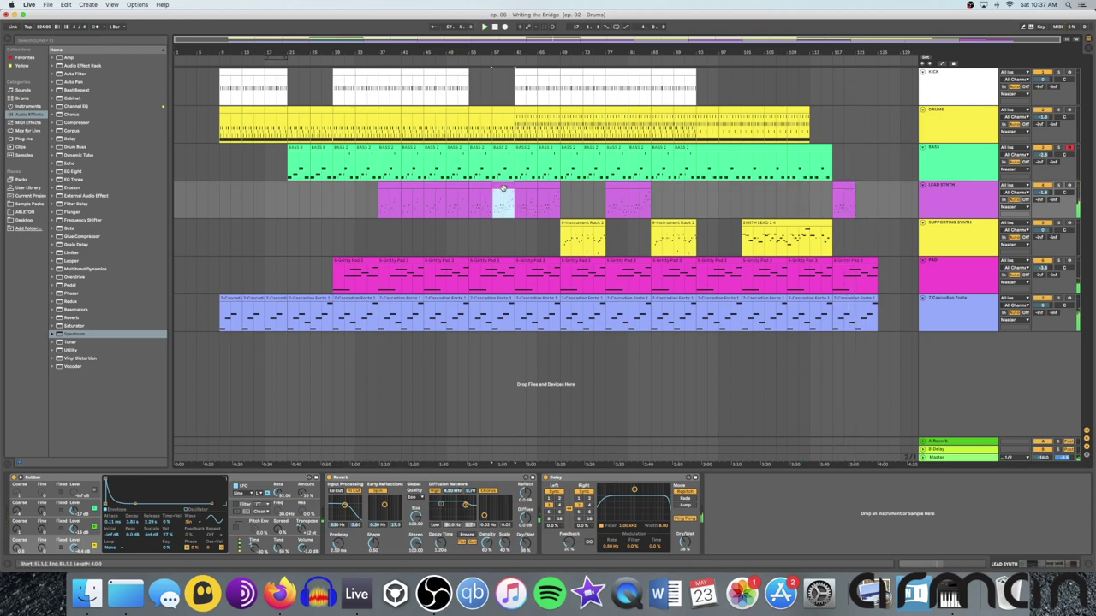
left_click(859, 202)
key("super+v")
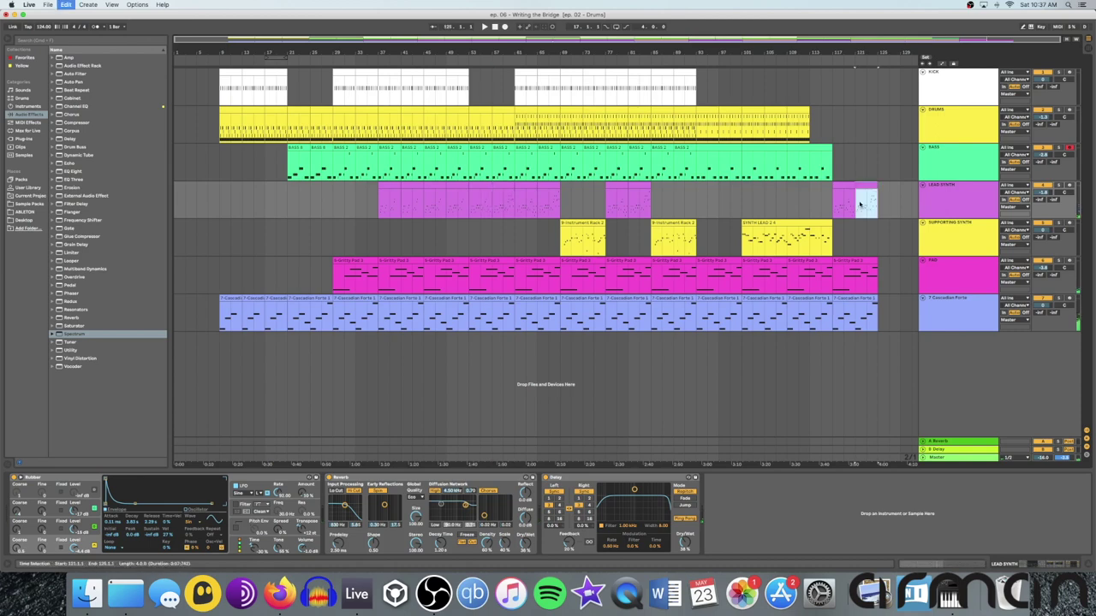
key("space")
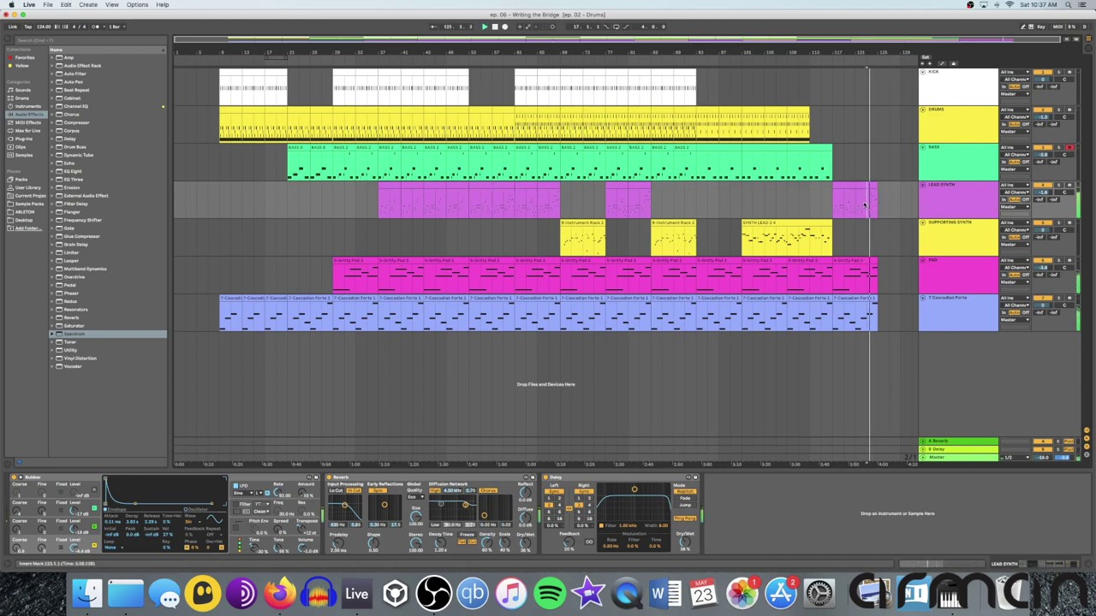
left_click(787, 195)
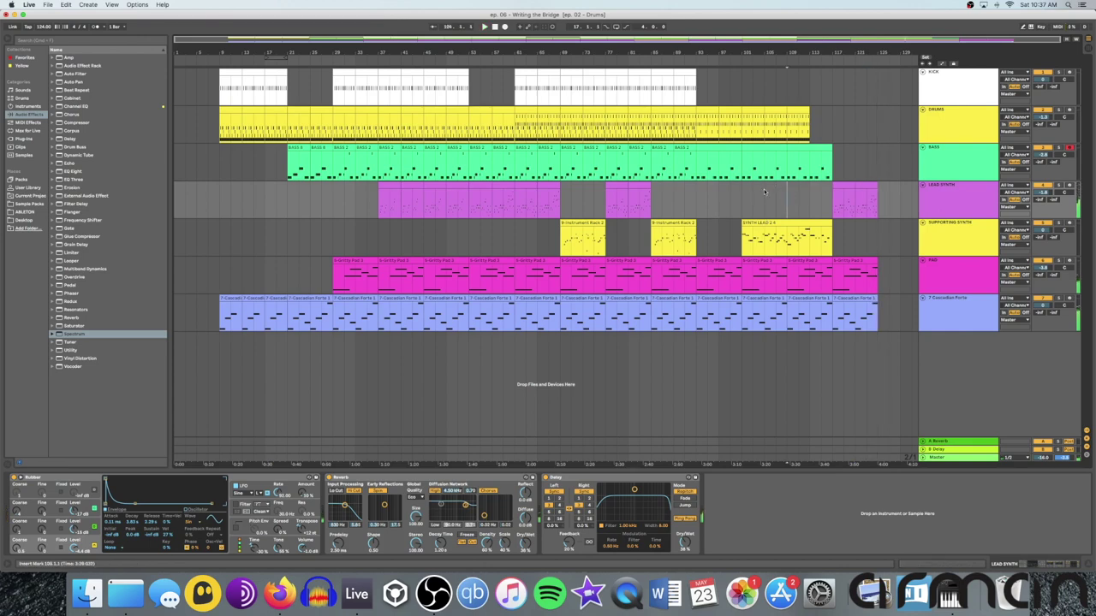
Copy the kick clip at bar 85 to bar 125 and duplicate it to fill the track up to bar 133.
left_click(663, 73)
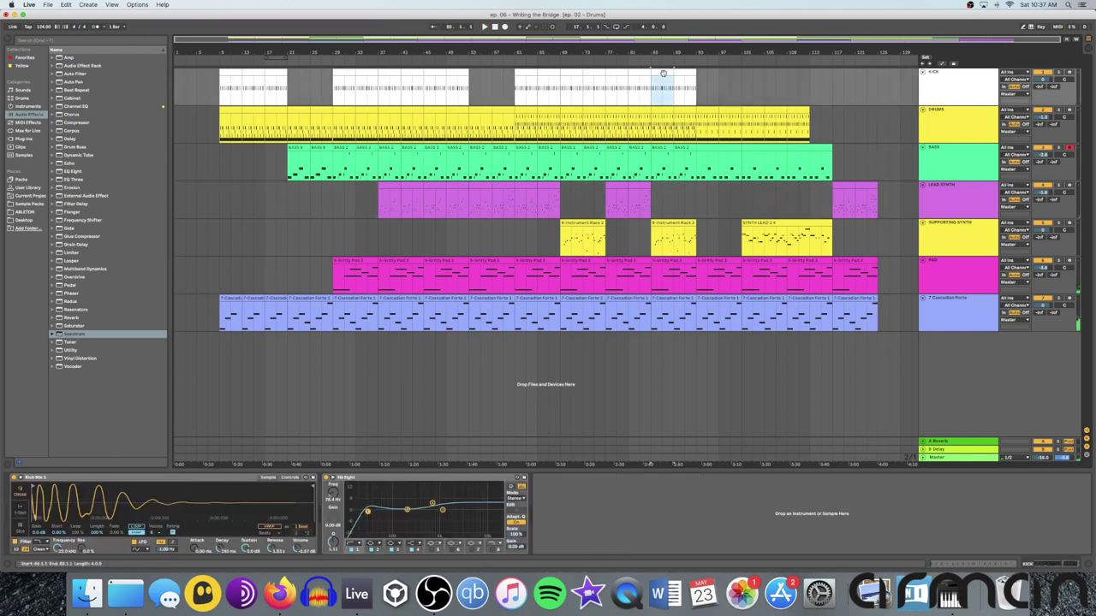
left_click(877, 92)
key("super+v")
scroll(873, 96, "right", 1)
left_click(894, 88)
left_click(874, 74)
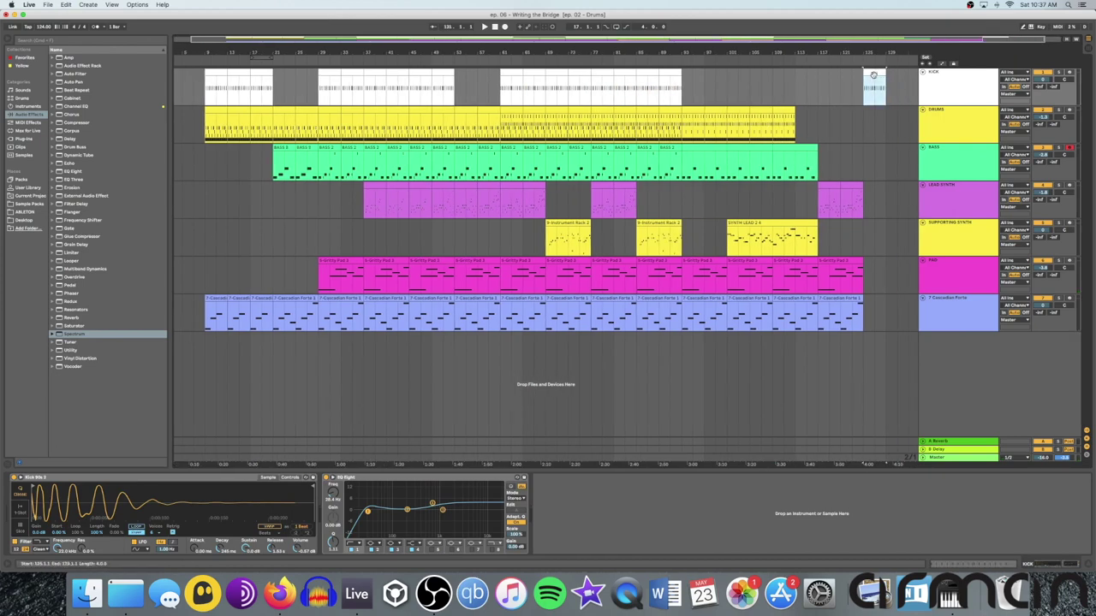
key("super+d")
Copy a four-bar drum clip from before the bridge to bar 125 and duplicate it up to bar 133.
left_click(861, 124)
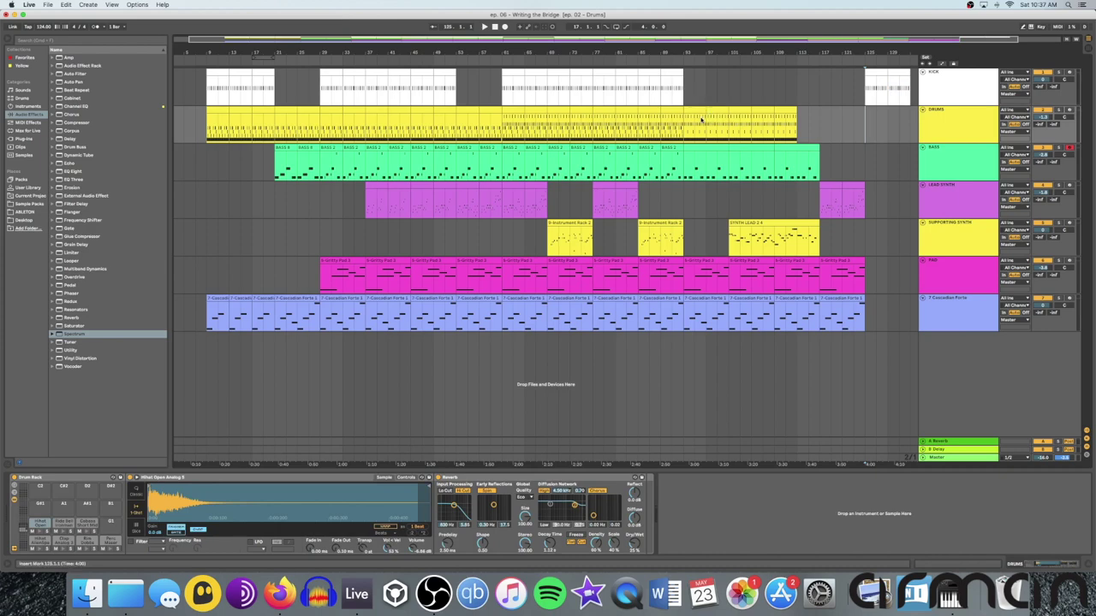
left_click_drag(545, 121, 542, 118)
left_click(865, 127)
key("super+v")
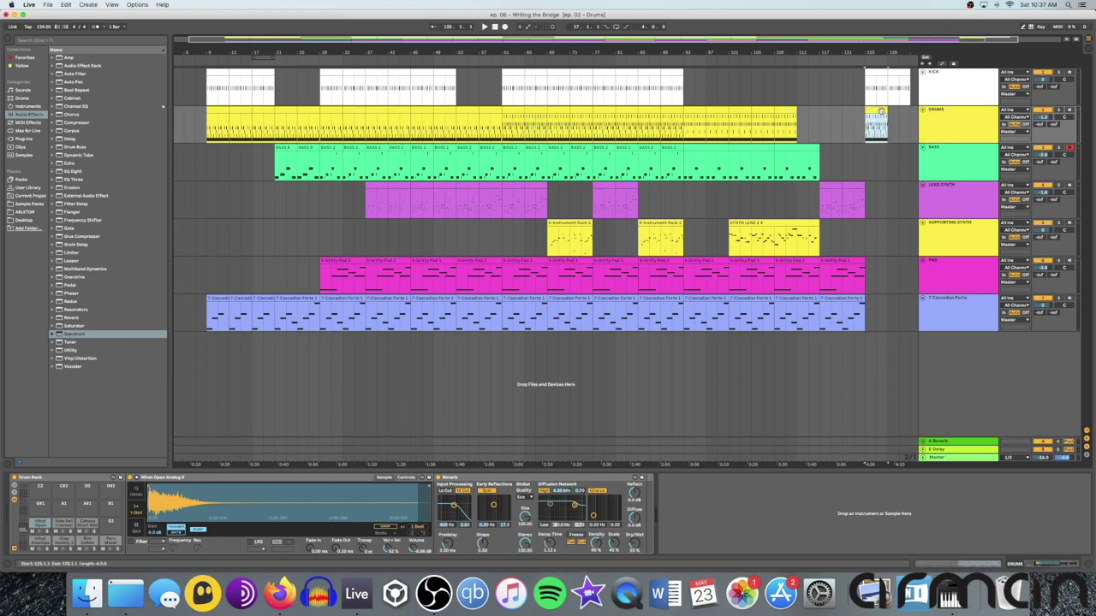
key("super+d")
Copy the bass clip at bar 85 to bar 125 and duplicate it up to bar 133.
left_click(647, 148)
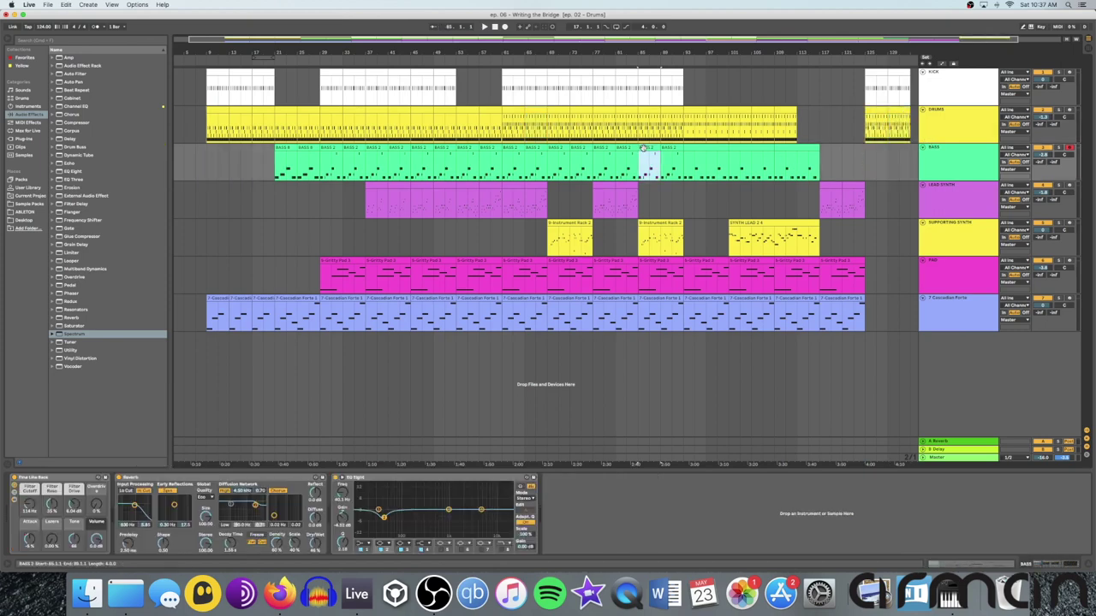
key("super+c")
left_click(871, 151)
key("super+v")
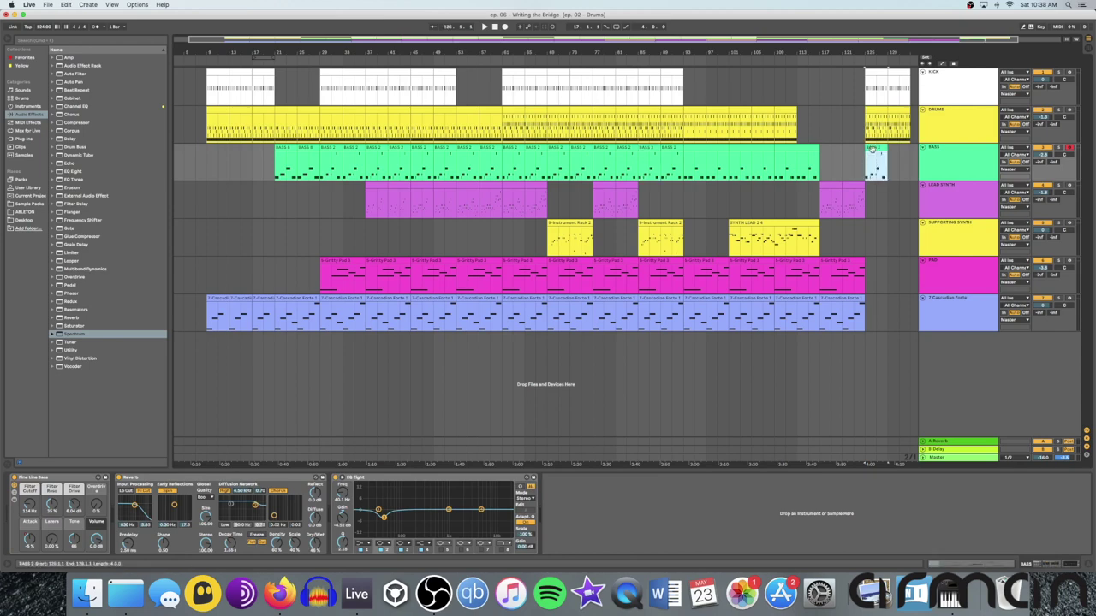
key("super+d")
Duplicate the lead synth clip spanning bars 117 to 125 so the part continues to bar 133.
left_click_drag(864, 196, 790, 186)
scroll(821, 193, "right", 2)
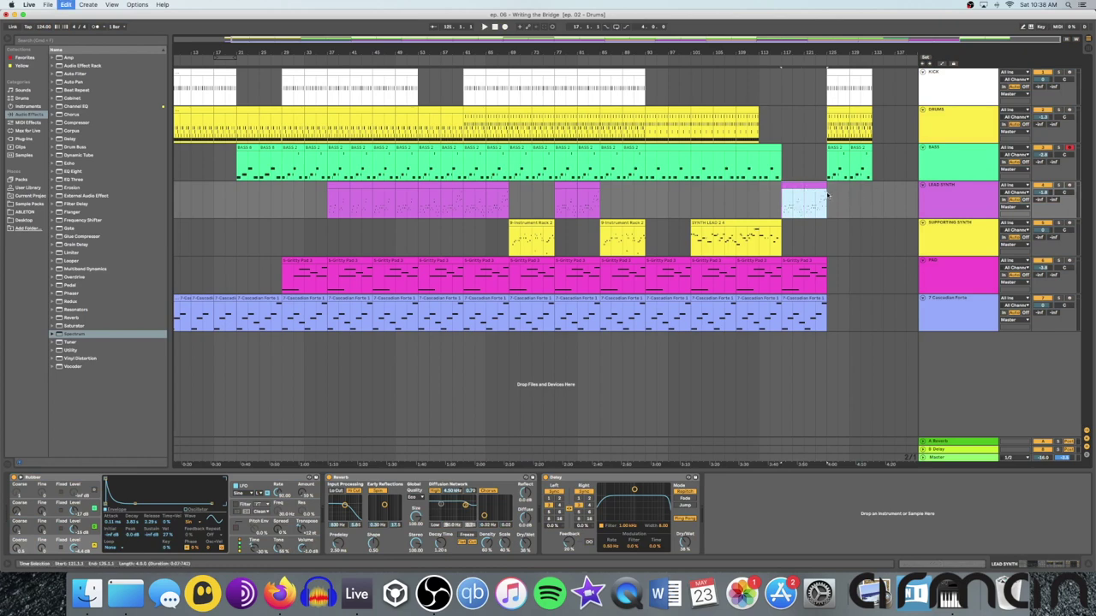
left_click(915, 210)
left_click(805, 186)
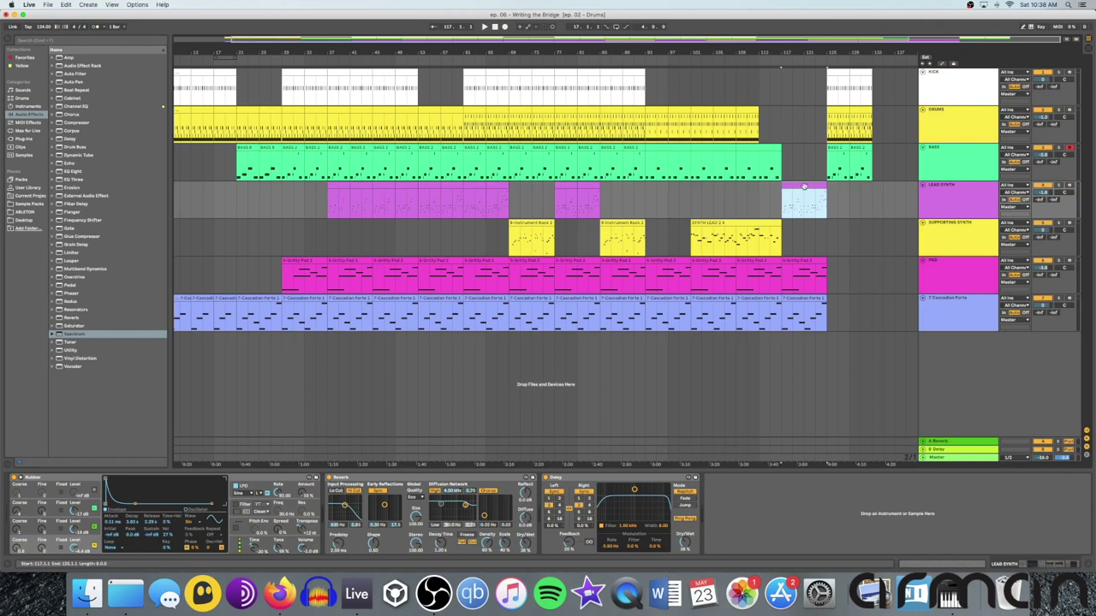
key("ctrl+d")
Duplicate the last pad and Cascadian Forte clips twice each to extend both tracks to bar 141.
left_click(849, 236)
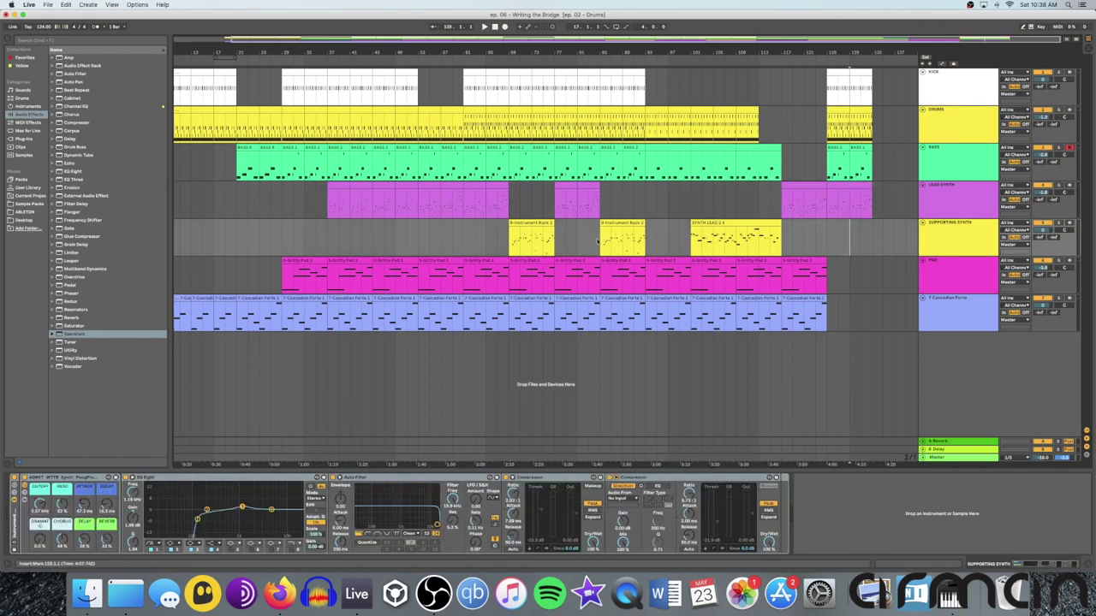
left_click(812, 261)
key("super+d")
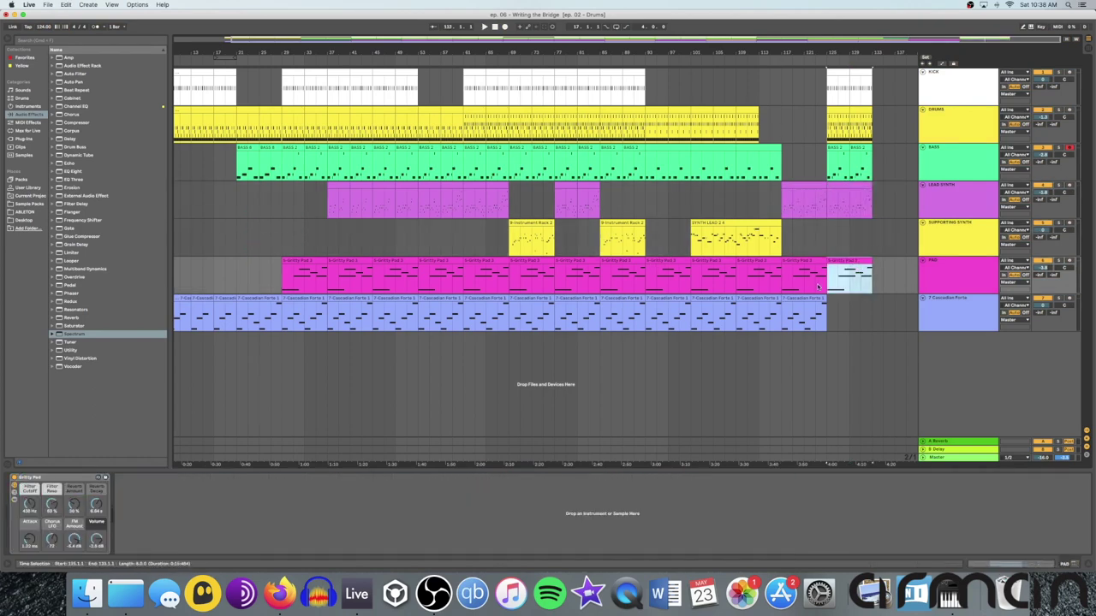
left_click(814, 299)
key("super+d")
left_click(842, 289)
key("super+d")
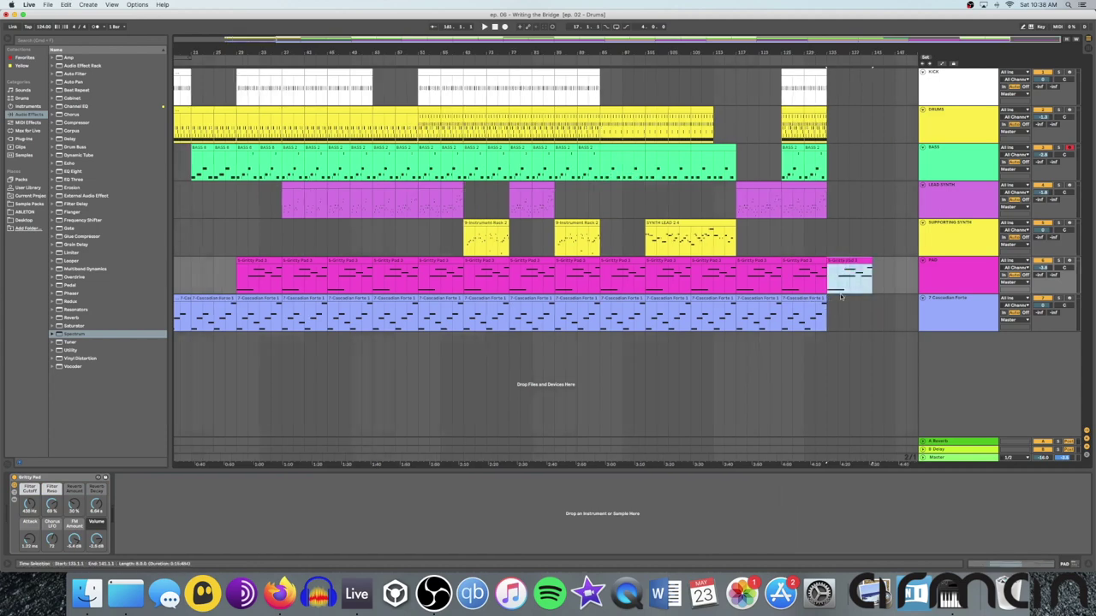
left_click(788, 303)
left_click(789, 298)
key("super+d")
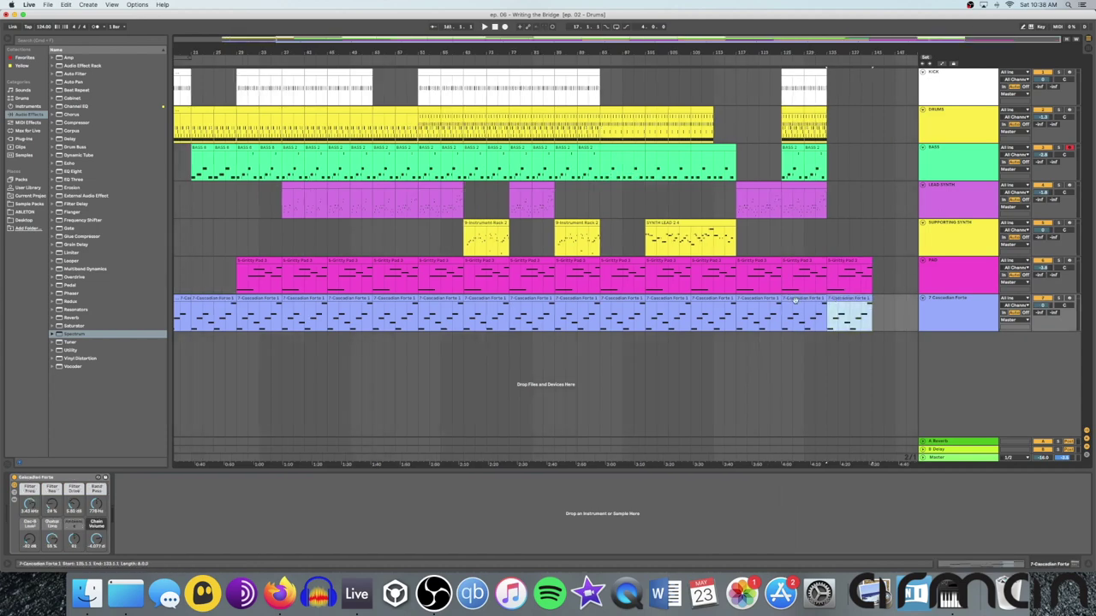
Copy the supporting synth's 9-Instrument Rack 2 clip at bar 69 and paste it at bar 125.
left_click(776, 239)
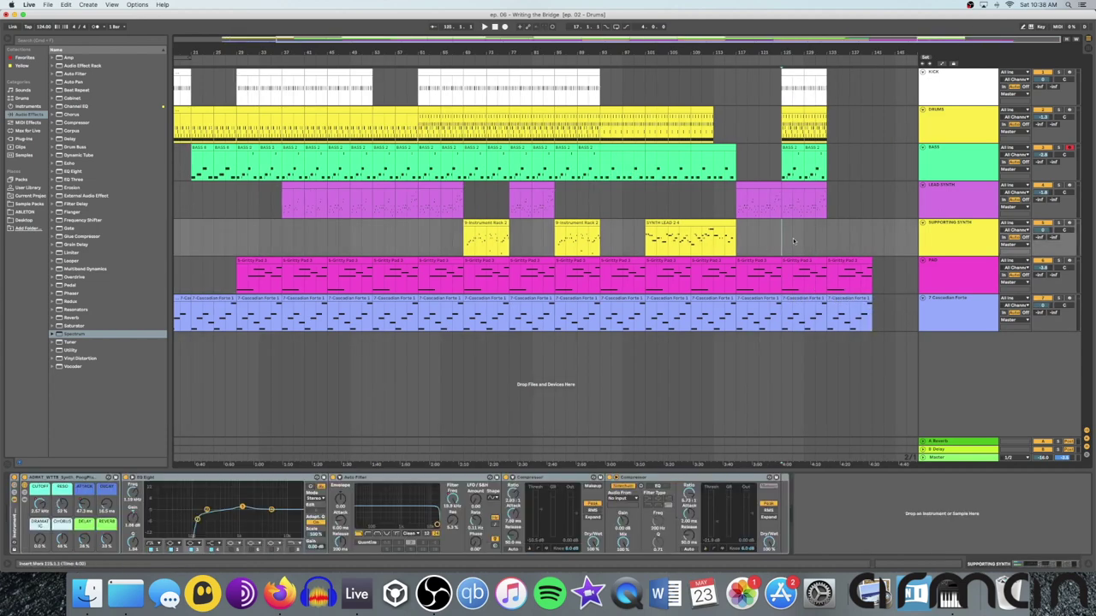
left_click(462, 214)
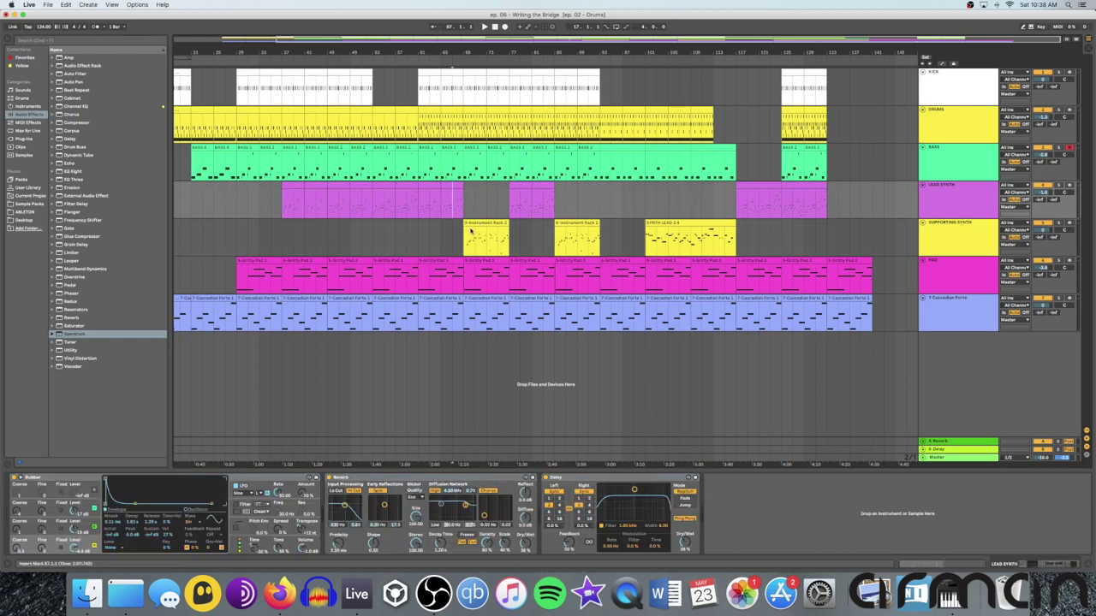
left_click(476, 224)
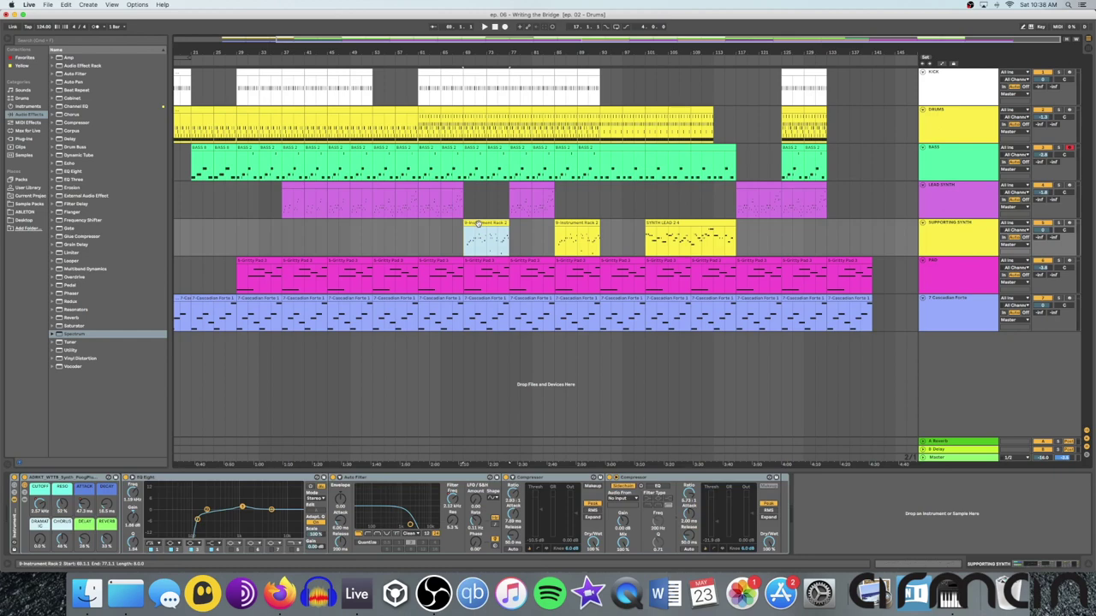
left_click(783, 240)
key("super+v")
Play from bar 123 and duplicate the supporting synth and lead synth clips at bar 125 to extend both to bar 141.
left_click(861, 242)
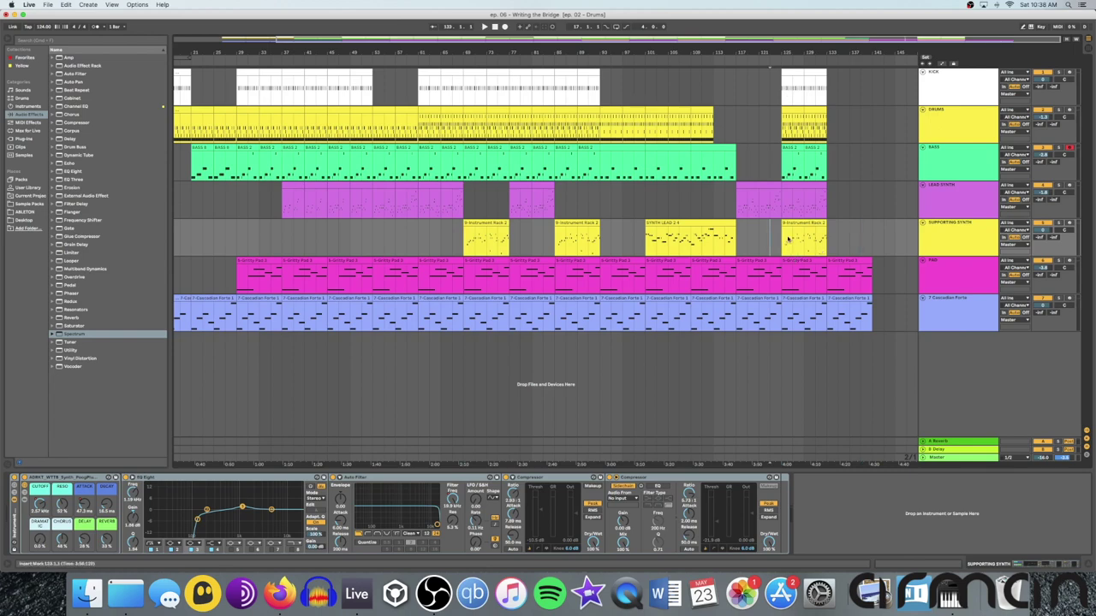
left_click(801, 224)
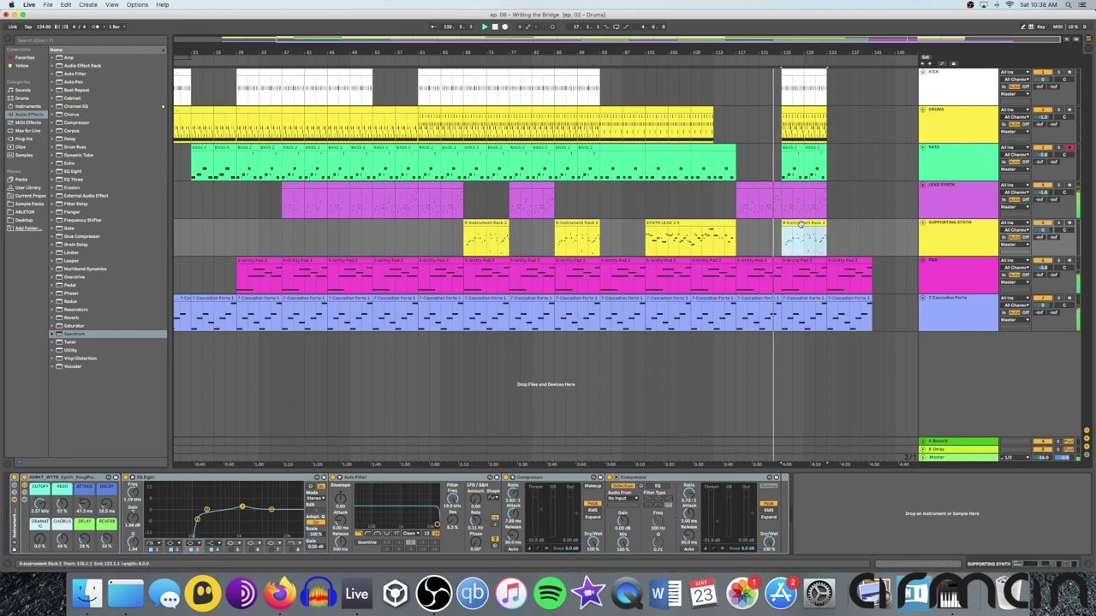
key("ctrl+d")
left_click(812, 188)
key("ctrl+d")
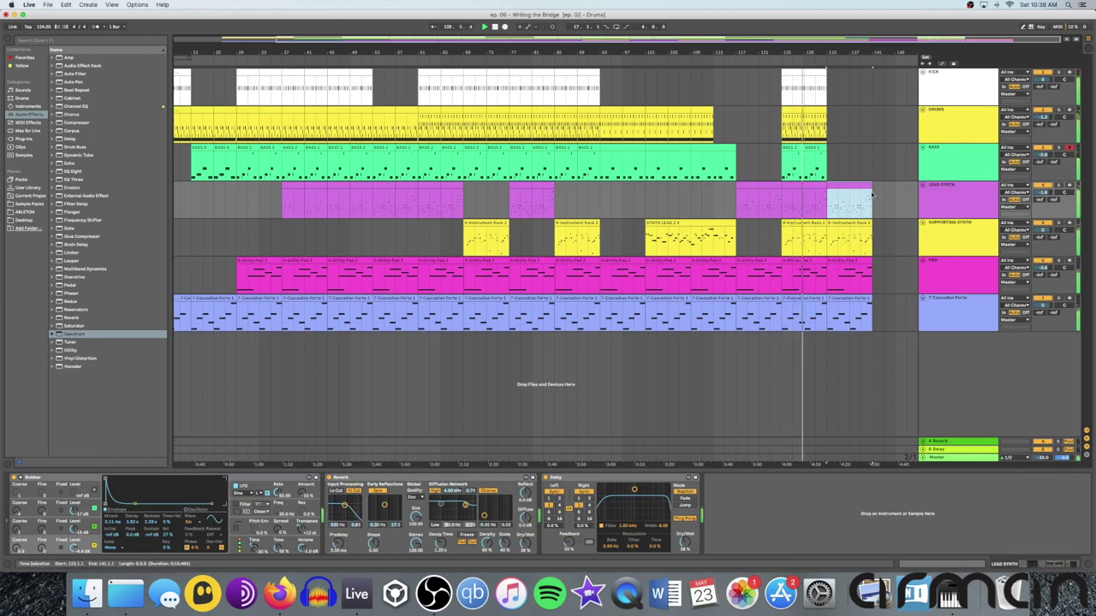
Solo the lead synth and the supporting synth in turn to single out each melody.
left_click(856, 171)
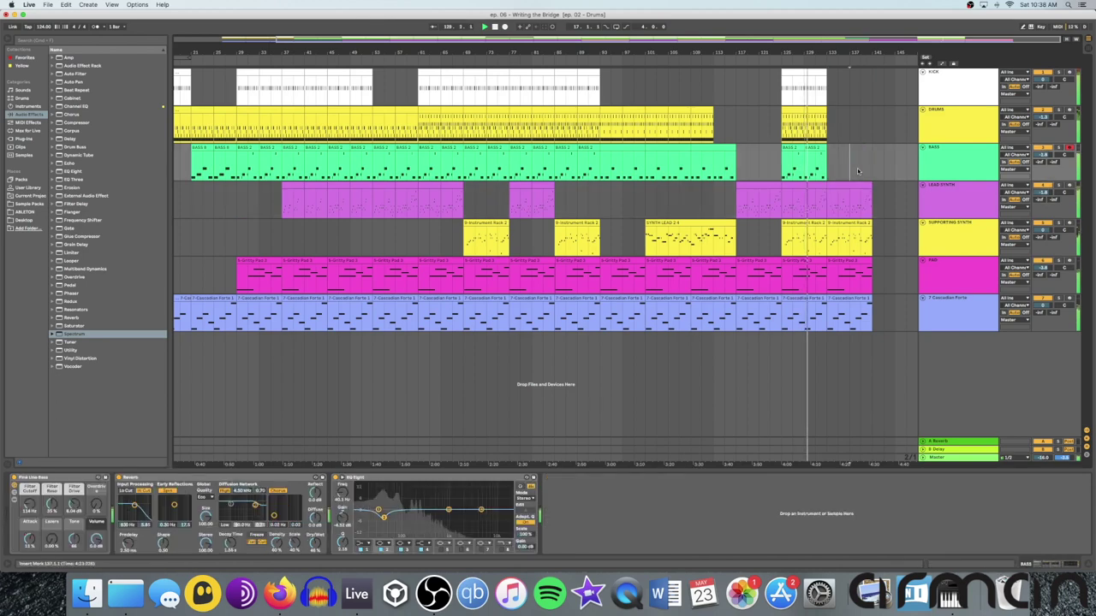
left_click(1059, 186)
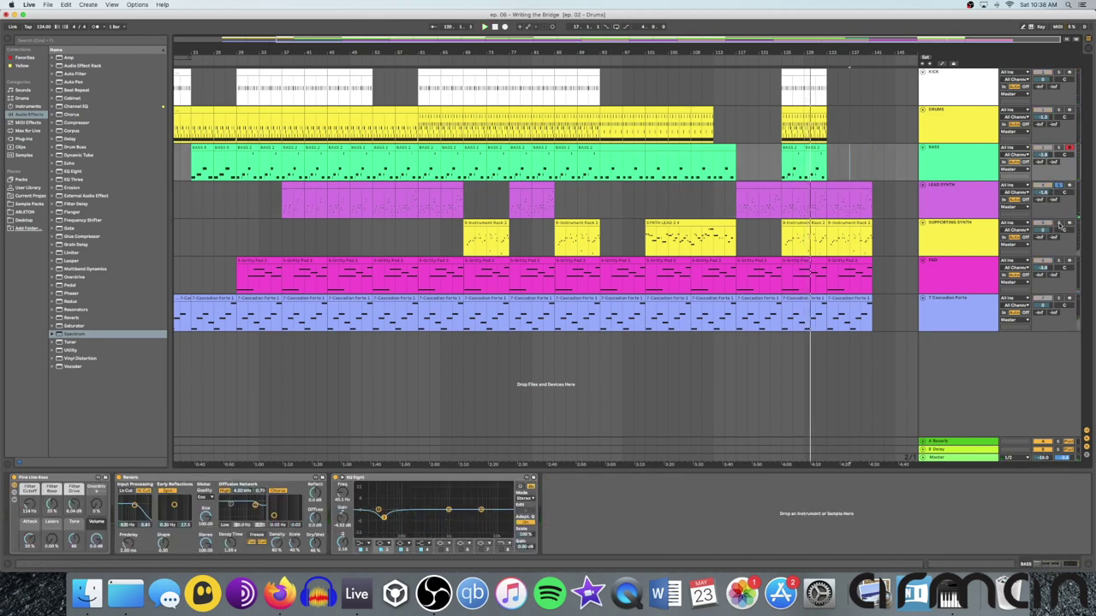
left_click(1059, 187)
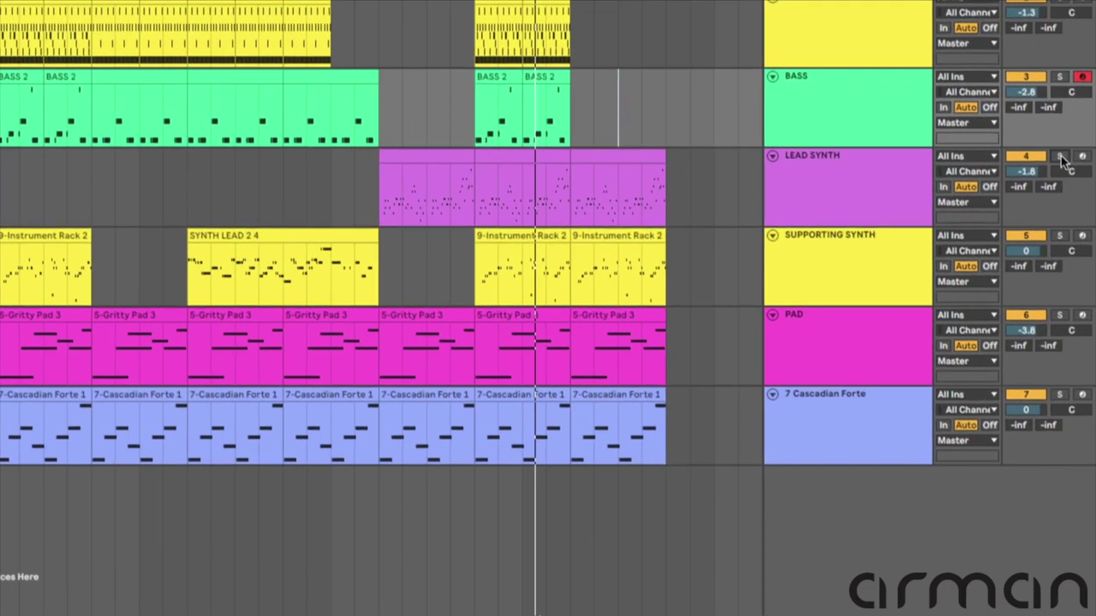
left_click(1059, 157)
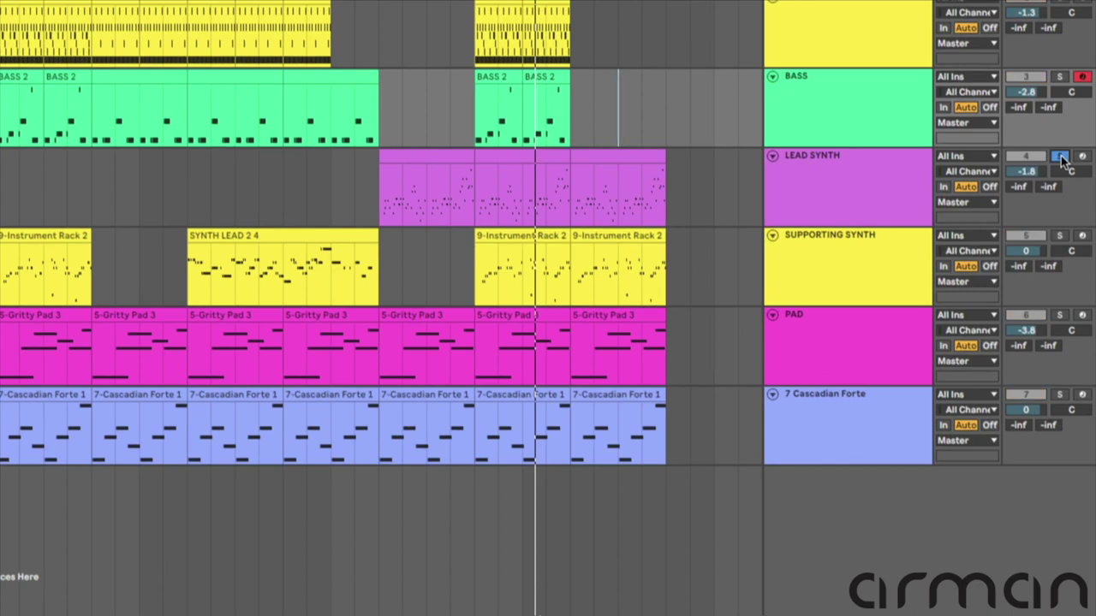
left_click(1060, 237)
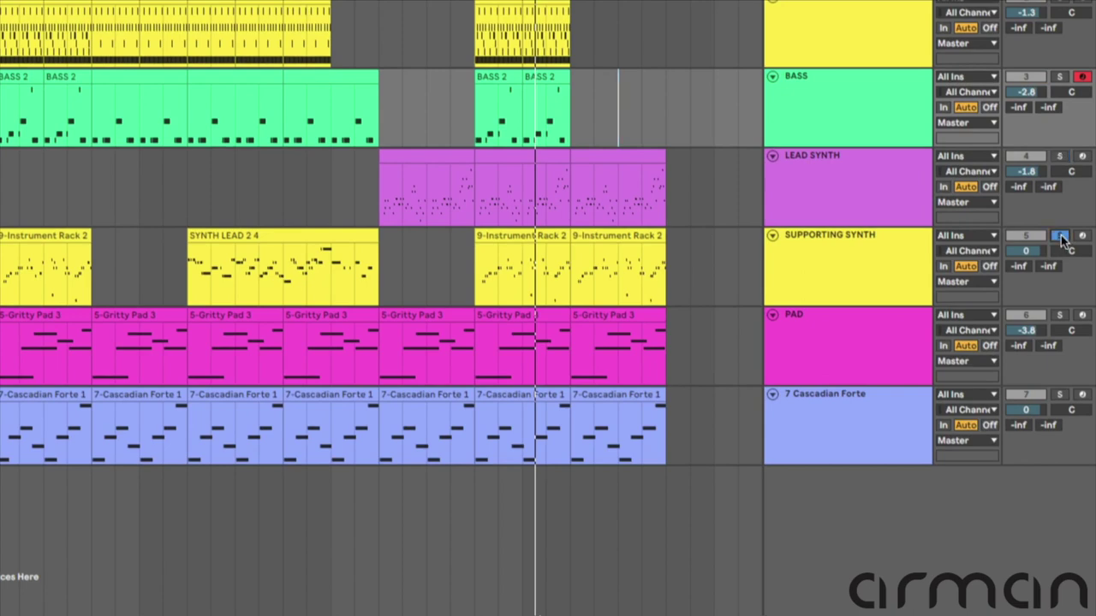
Solo the lead and supporting synths together, play them from bar 125, and clear the solos.
left_click(1060, 157, "ctrl")
left_click(477, 192)
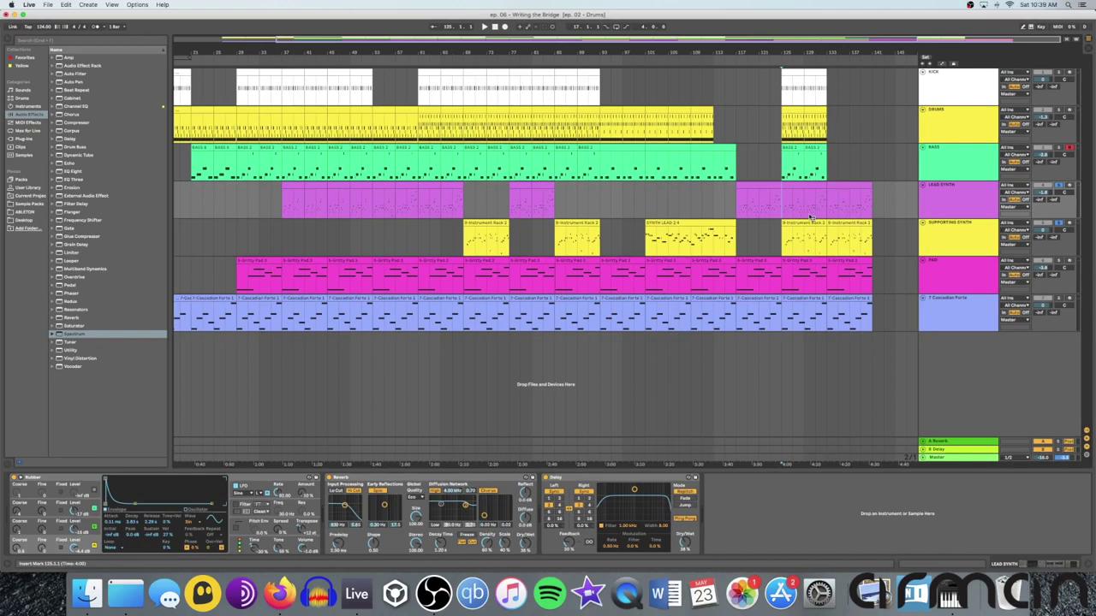
key("space")
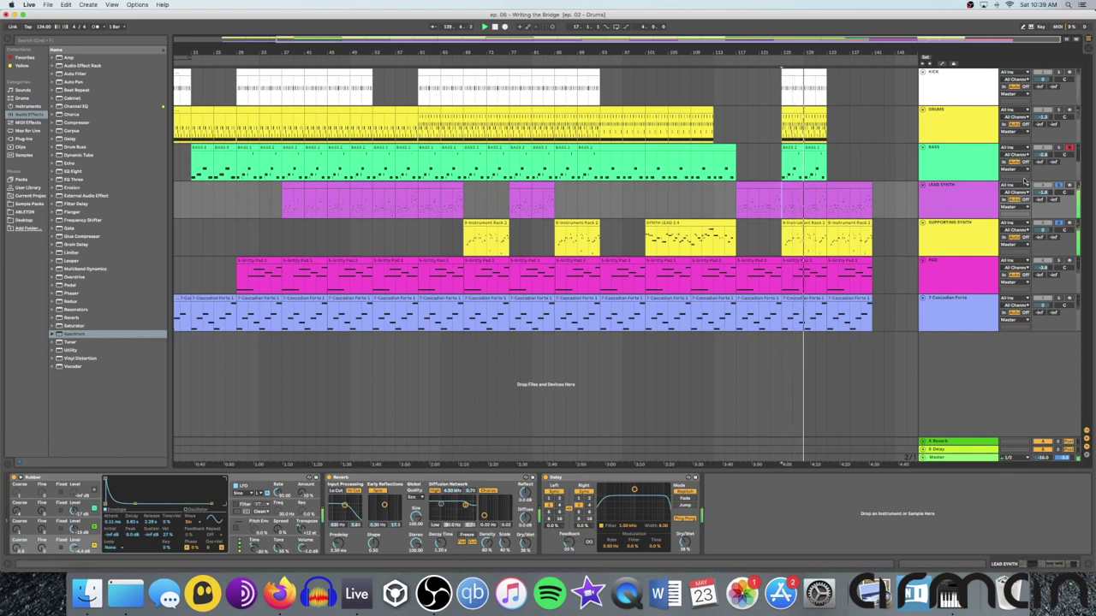
left_click(1057, 184)
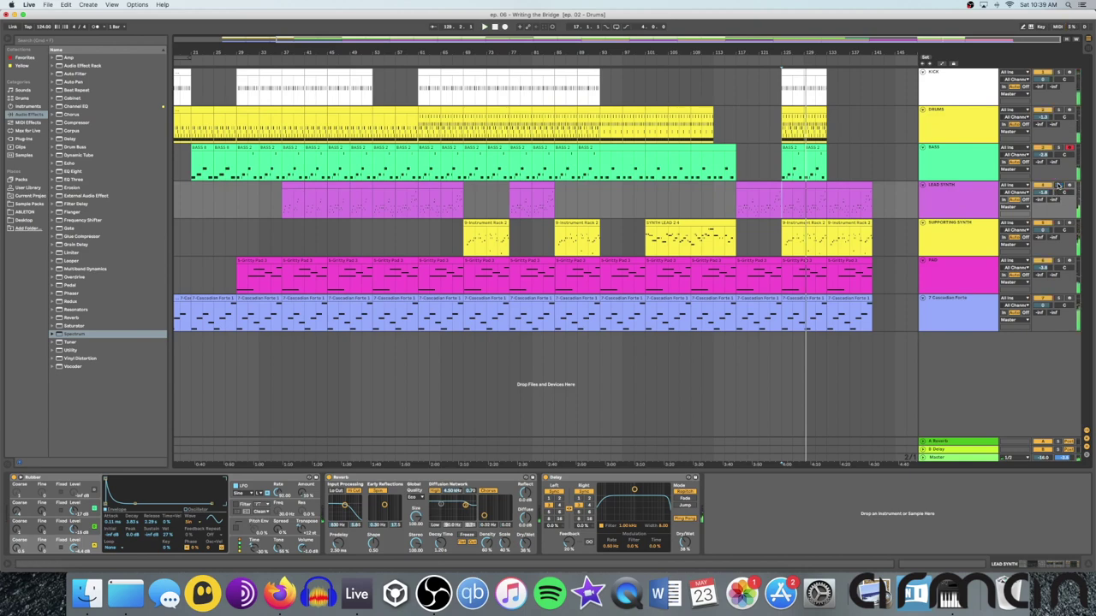
Play the full arrangement from bar 89 through the bridge to bar 129, and show the whole song in the timeline.
left_click(860, 163)
left_click(701, 197)
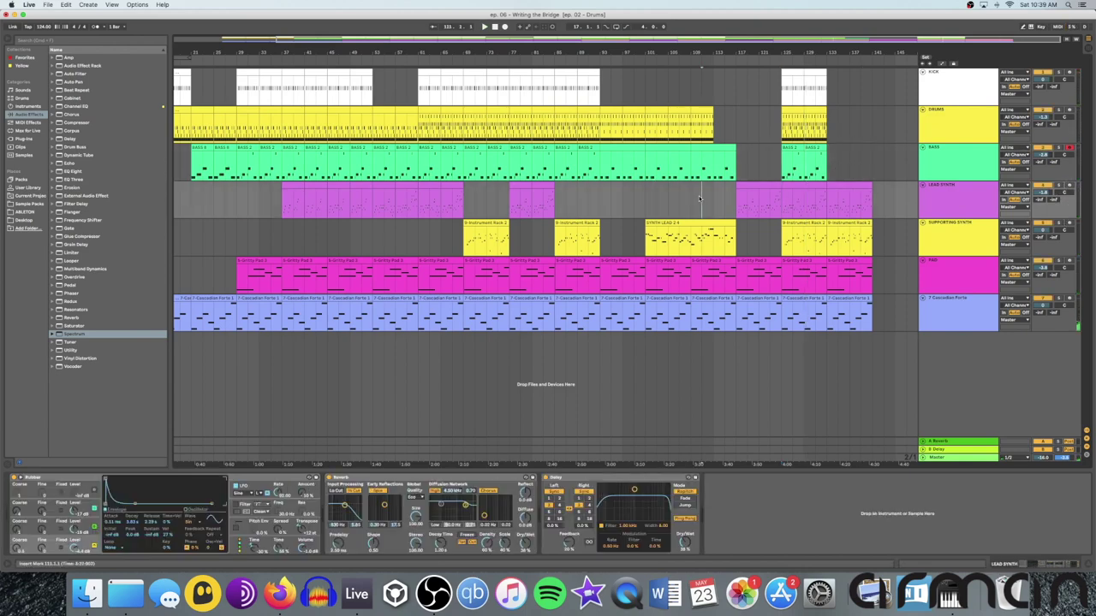
left_click(577, 205)
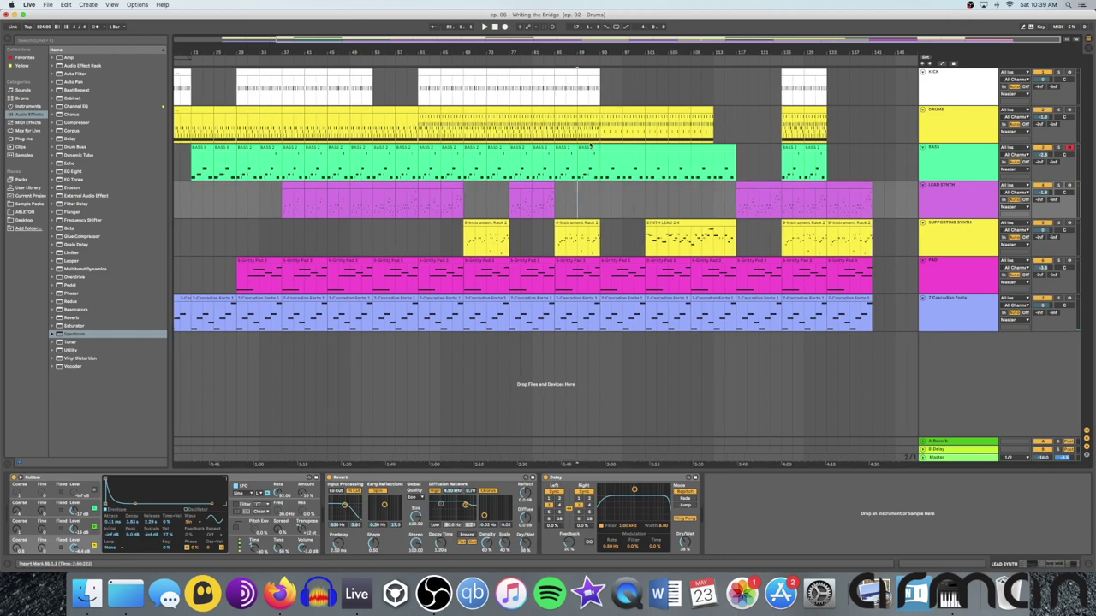
key("space")
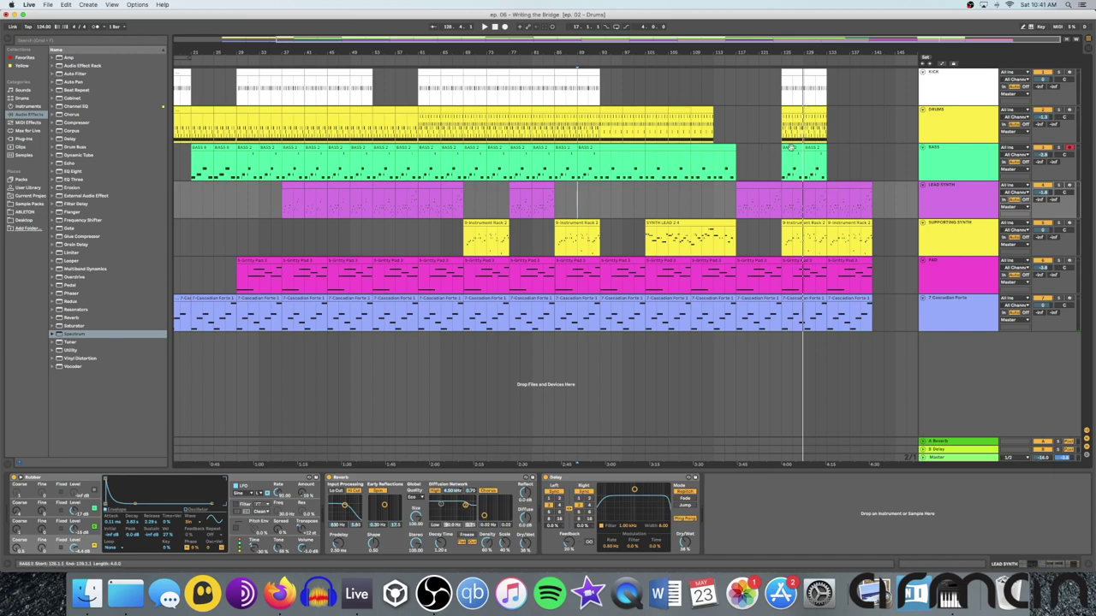
left_click(646, 247)
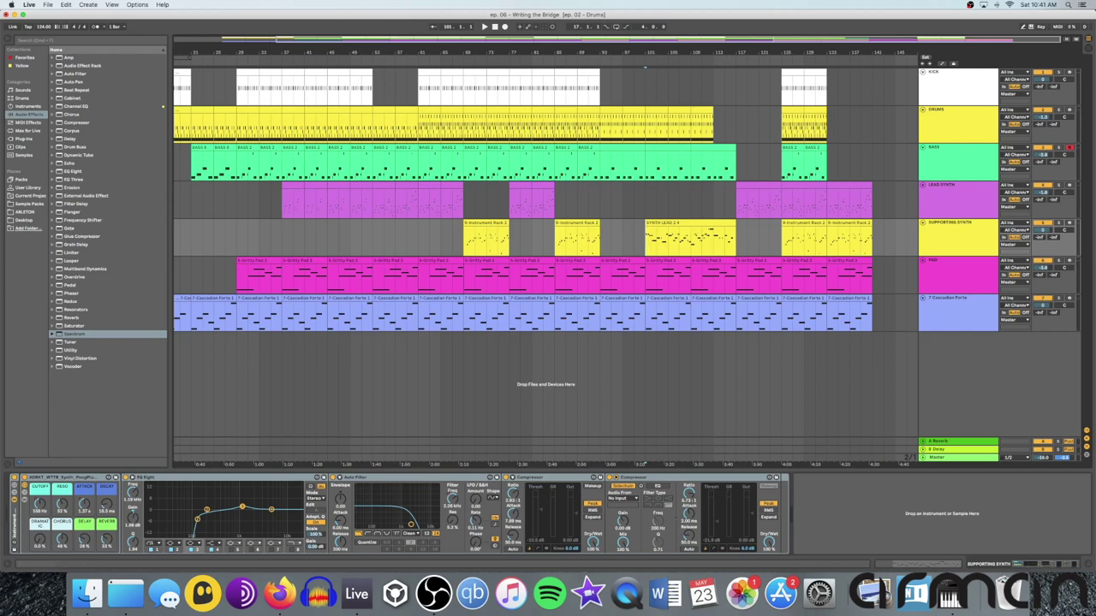
left_click_drag(729, 50, 750, 41)
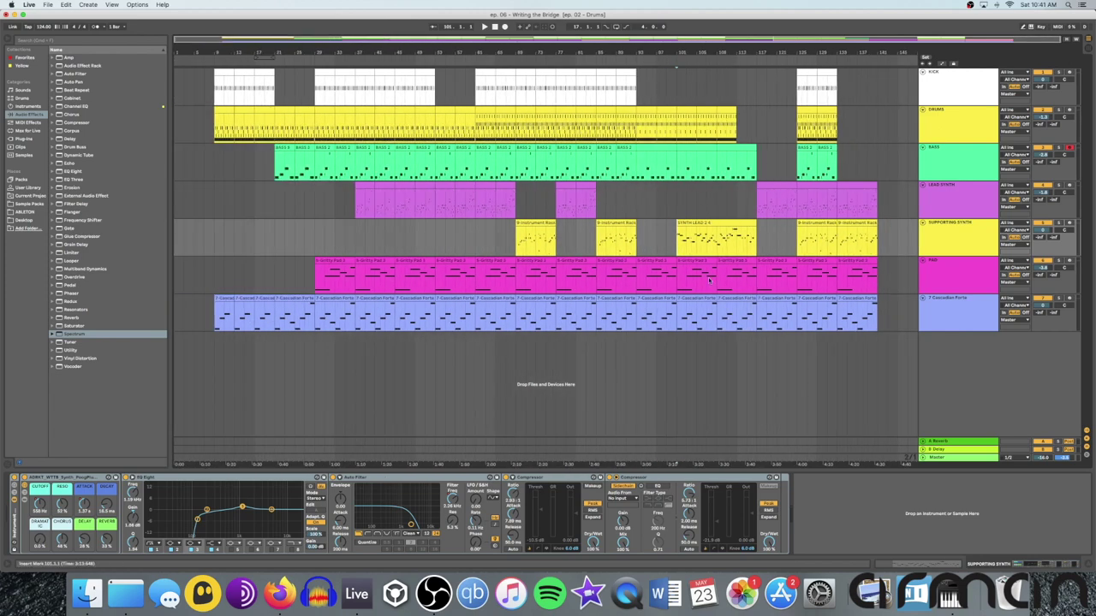